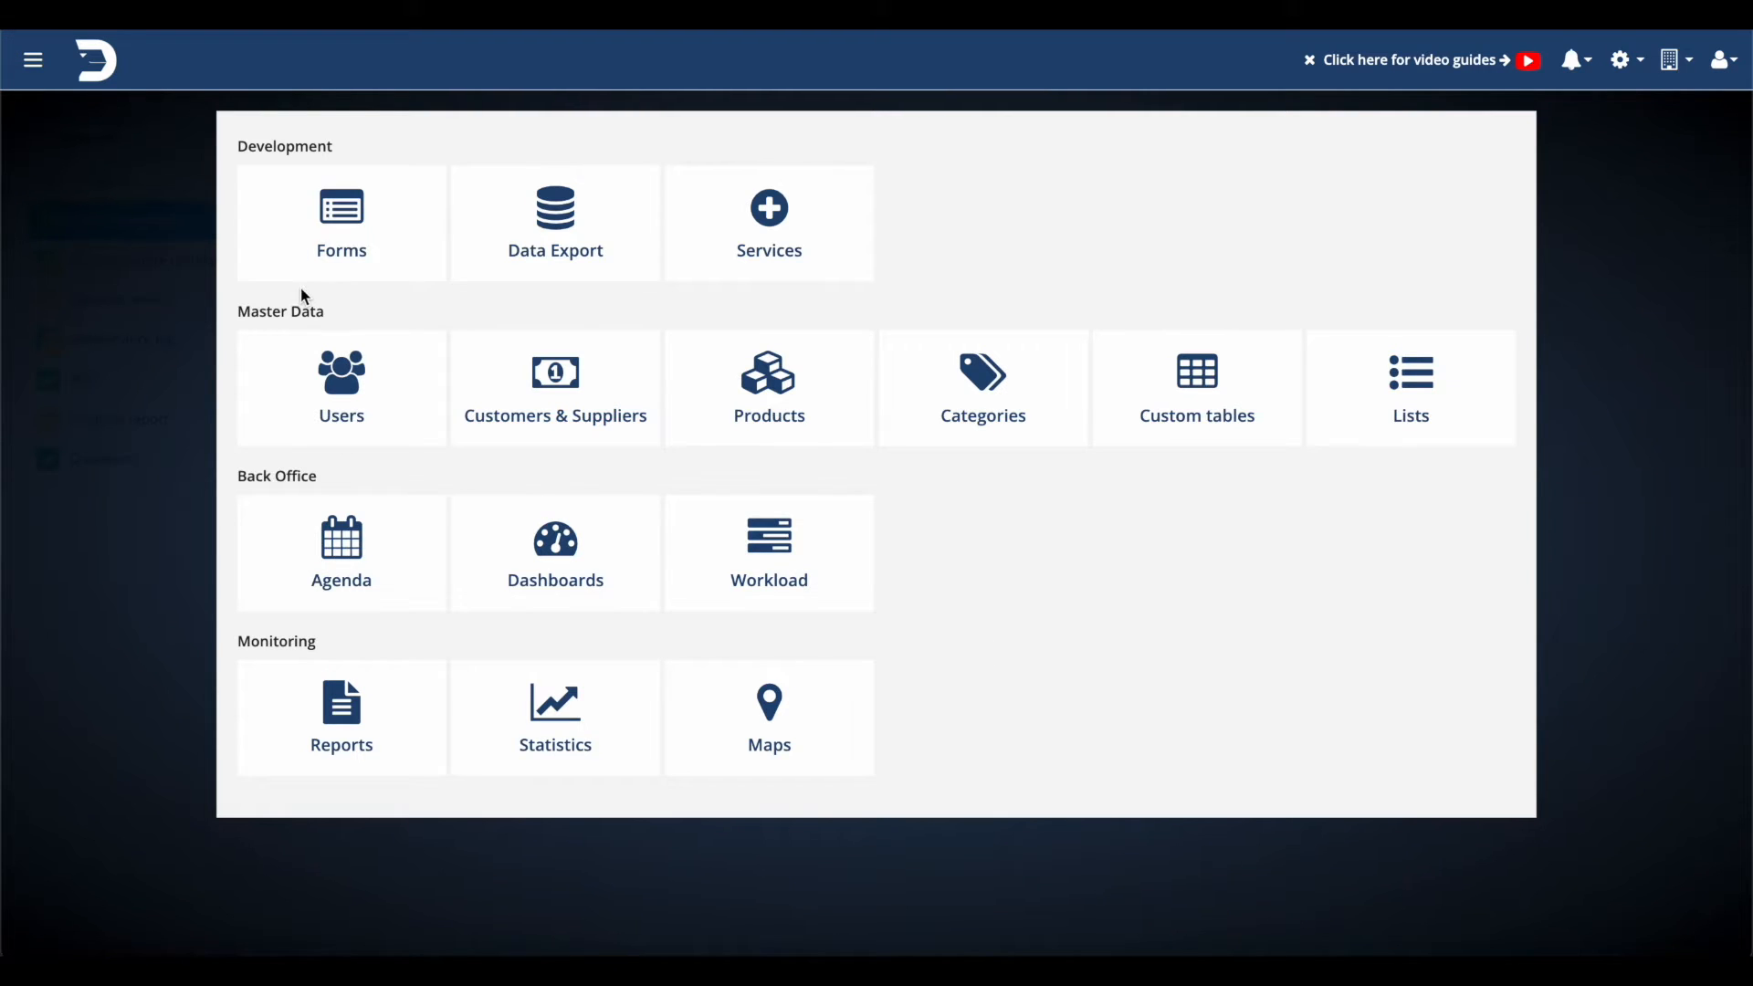
Open the Cleaning service form from the forms list for editing and view its Cleaner information step.
{"action": "left_click", "coordinate": [319, 238]}
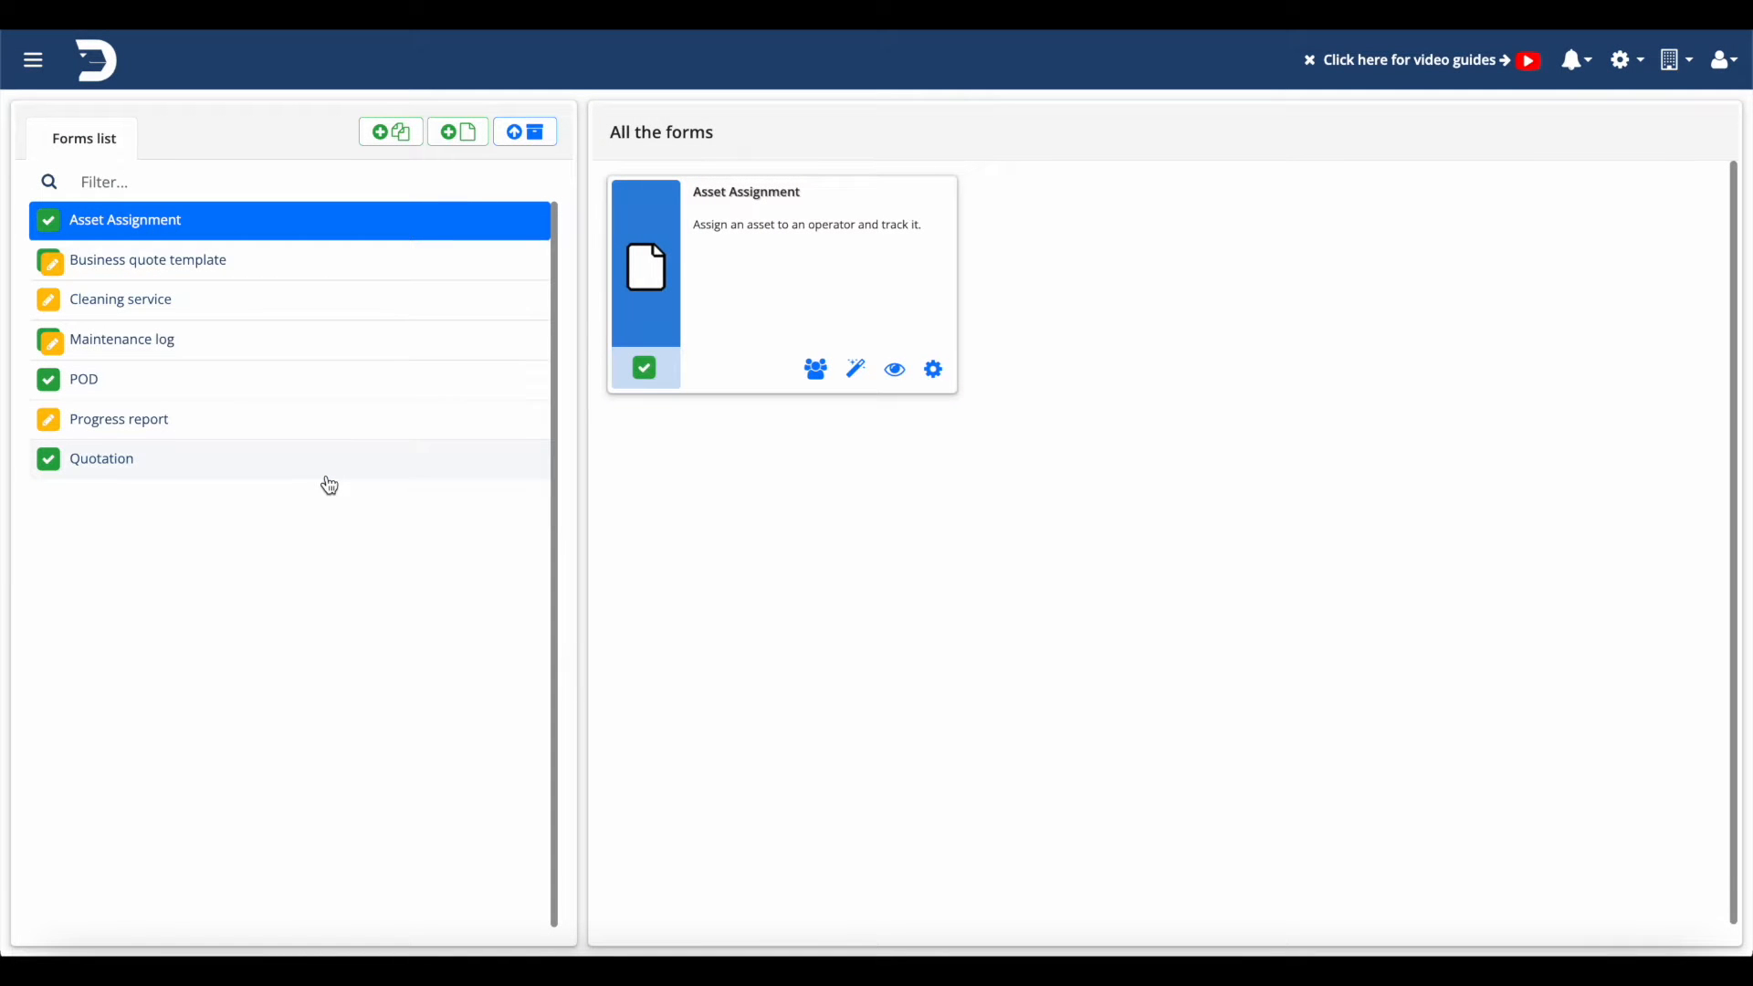
{"action": "left_click", "coordinate": [219, 303]}
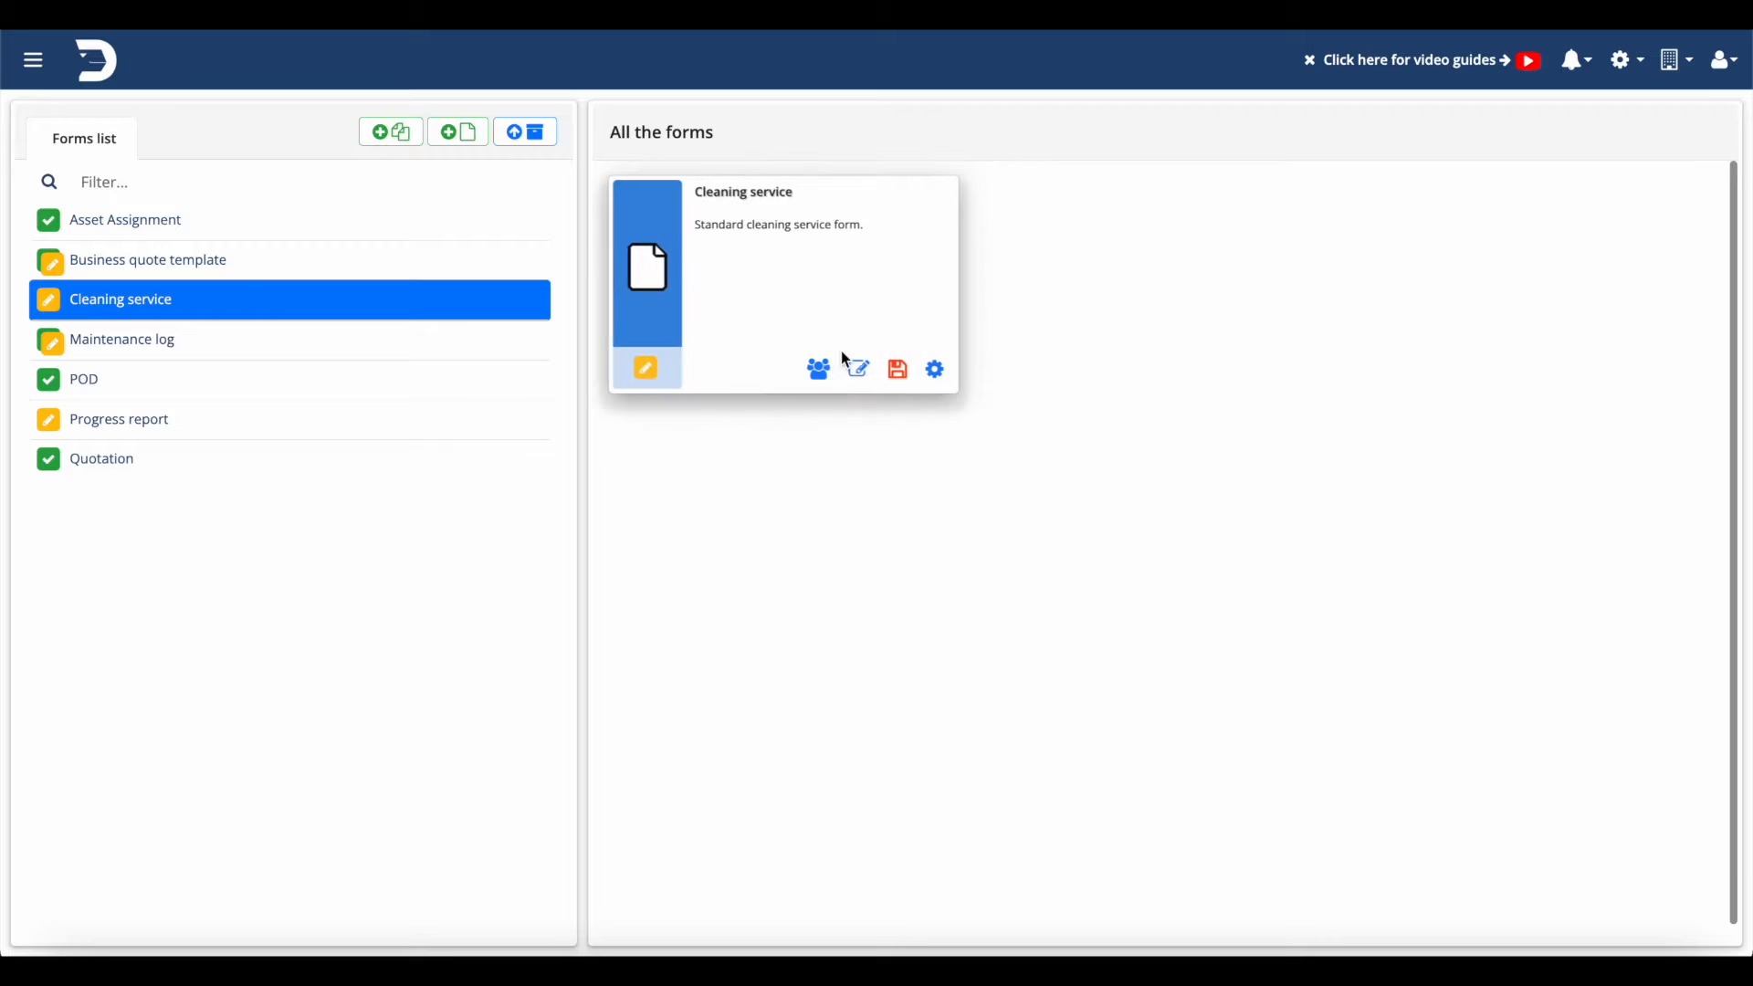
{"action": "left_click", "coordinate": [858, 369]}
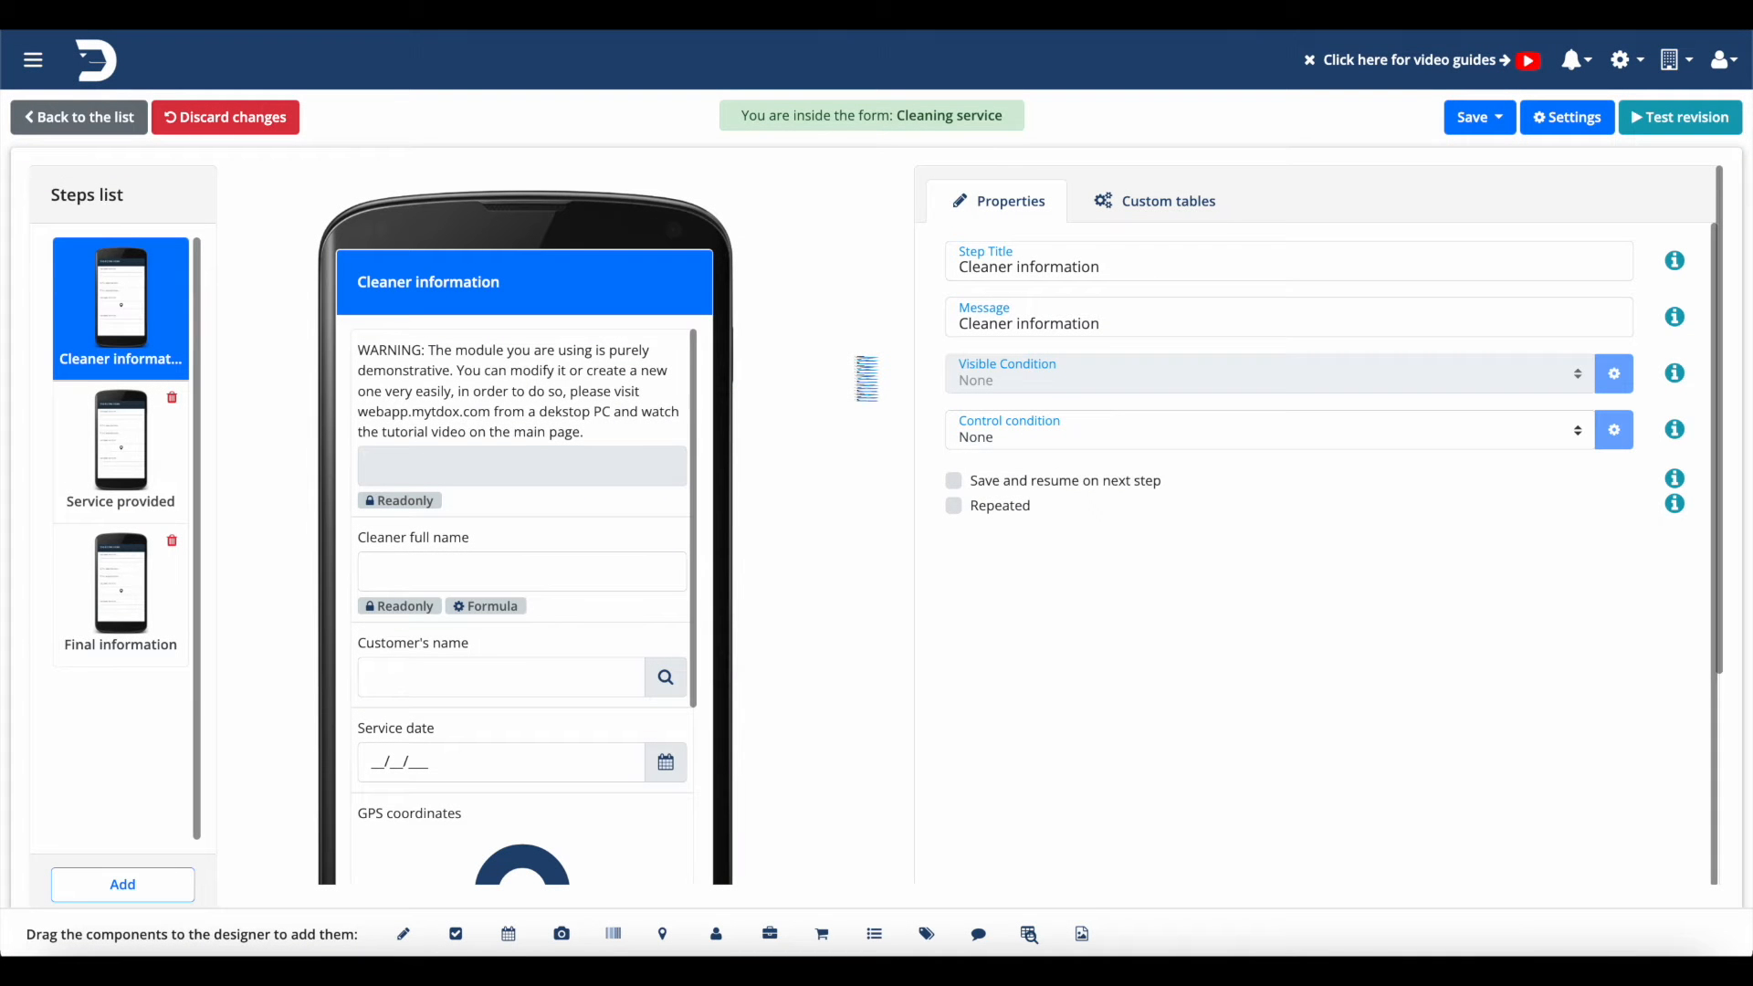
{"action": "scroll", "coordinate": [606, 630], "scroll_direction": "down", "scroll_amount": 3}
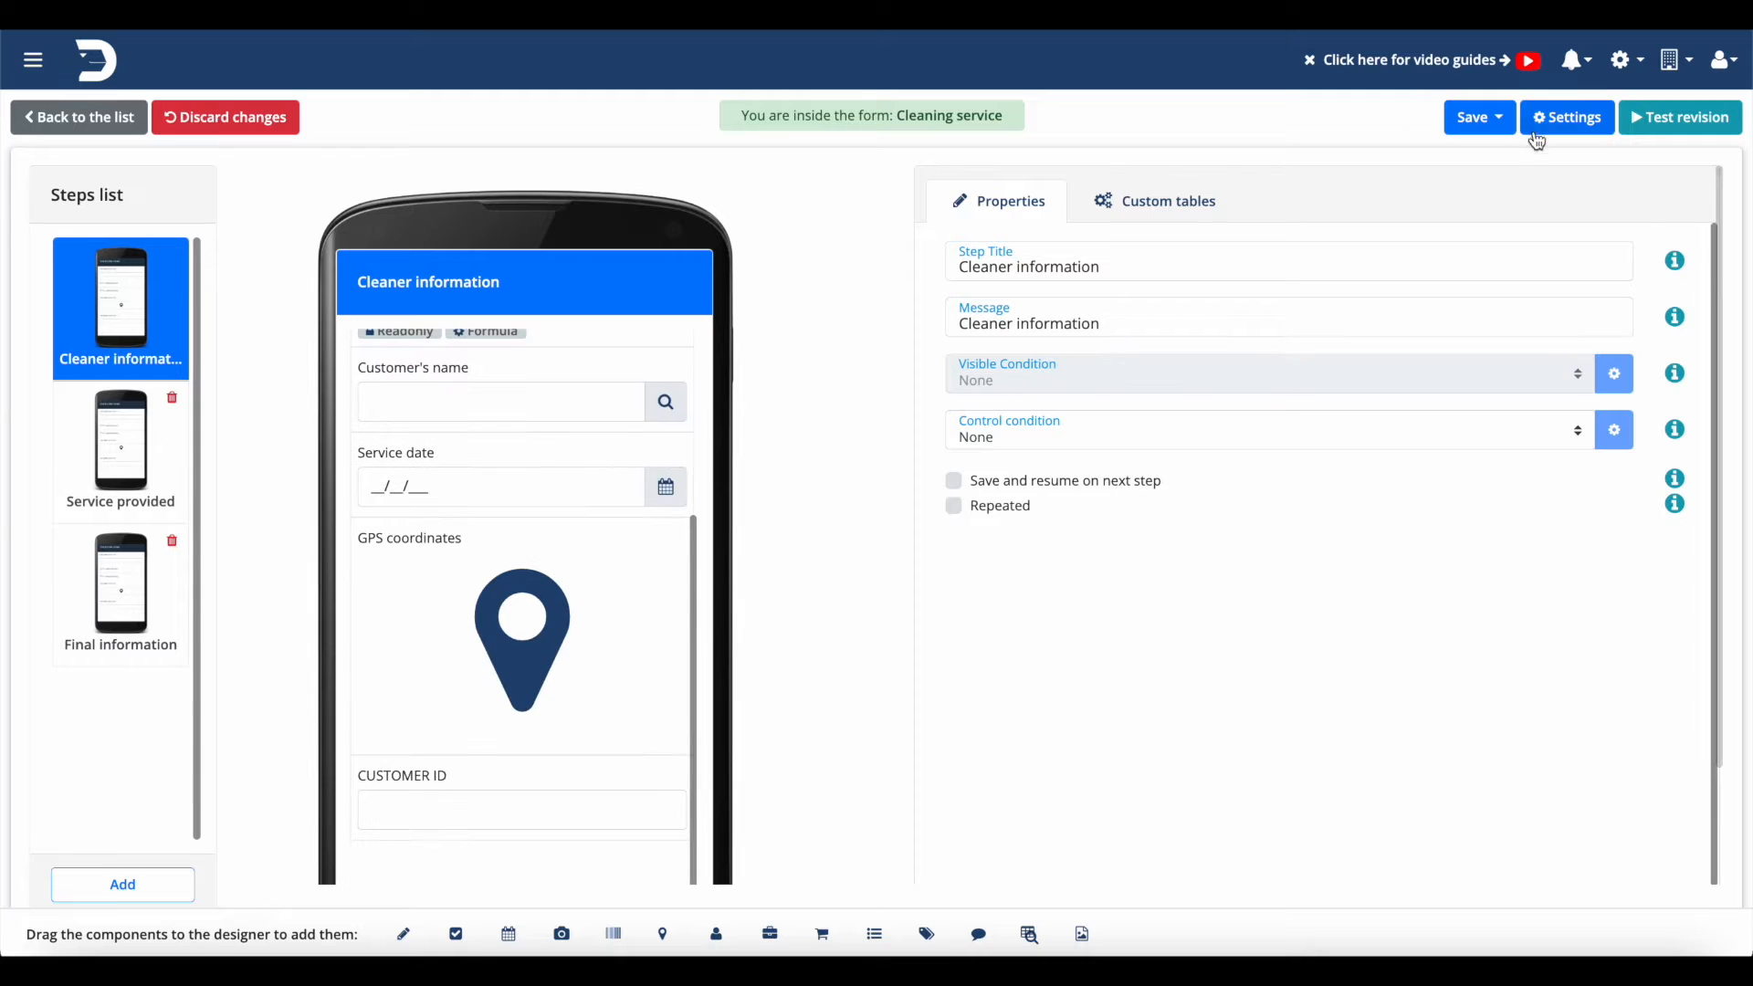
Open the document layout editor of the Cleaning service form and look over the whole page.
{"action": "left_click", "coordinate": [1496, 120]}
{"action": "left_click", "coordinate": [1497, 209]}
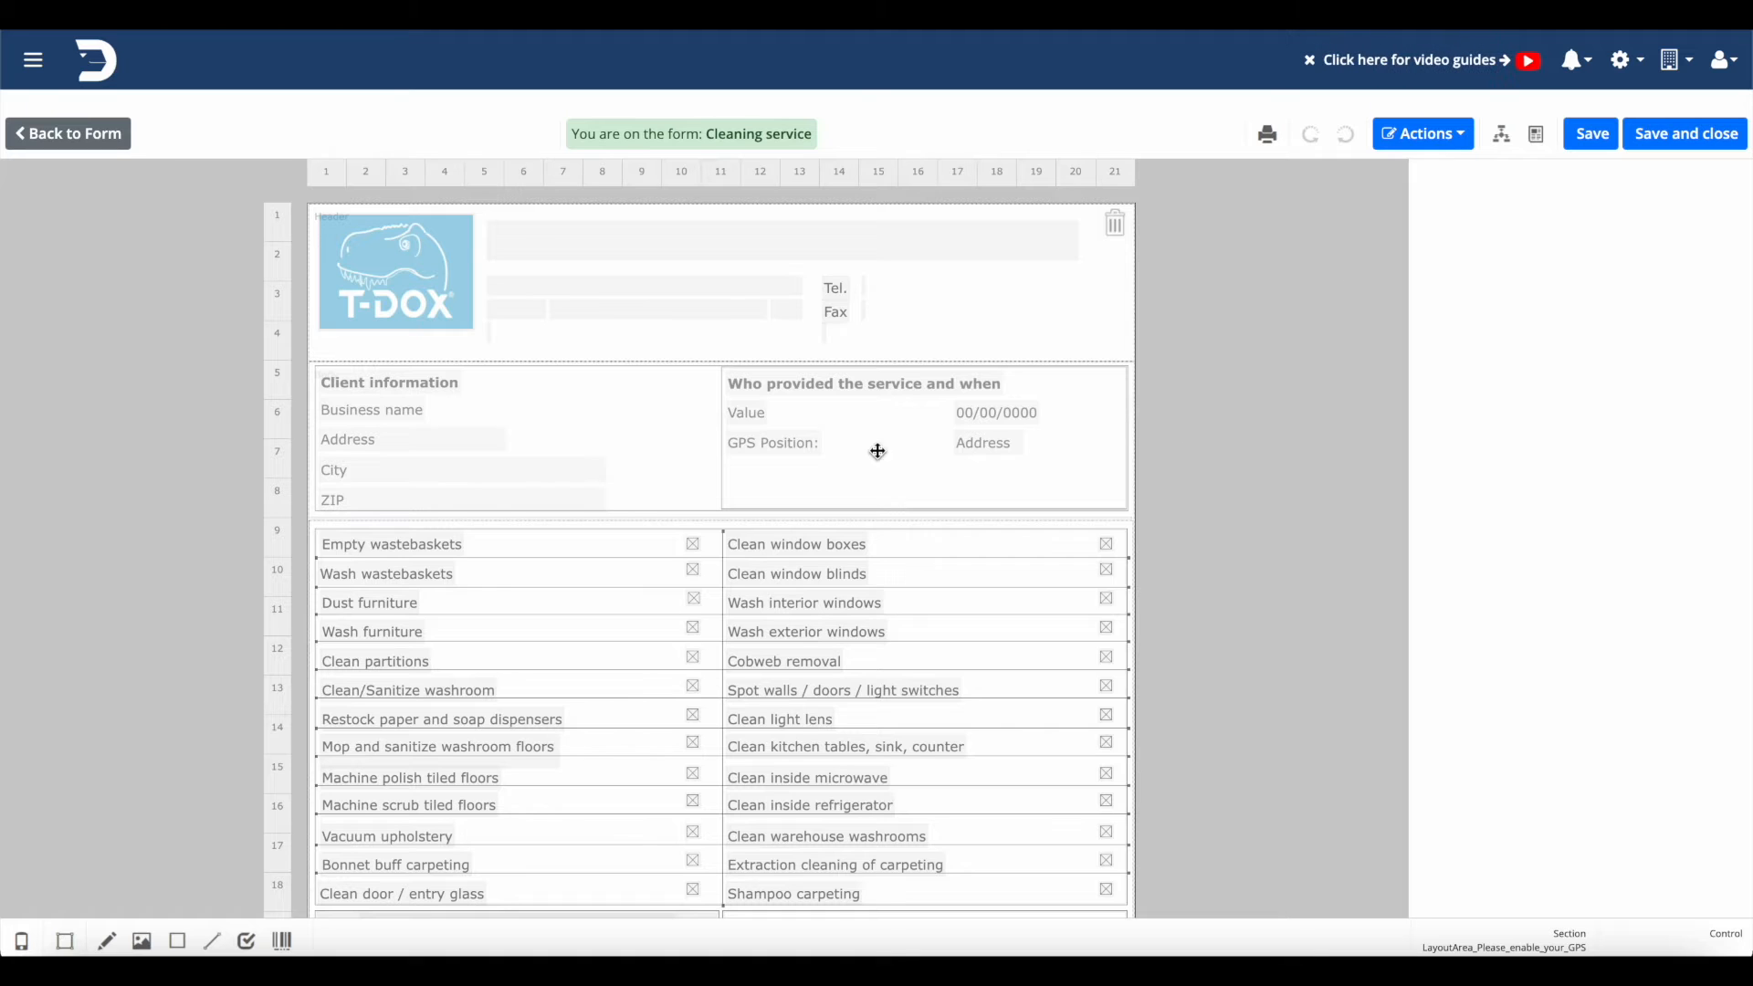
{"action": "scroll", "coordinate": [877, 451], "scroll_direction": "down", "scroll_amount": 5}
{"action": "scroll", "coordinate": [877, 451], "scroll_direction": "up", "scroll_amount": 5}
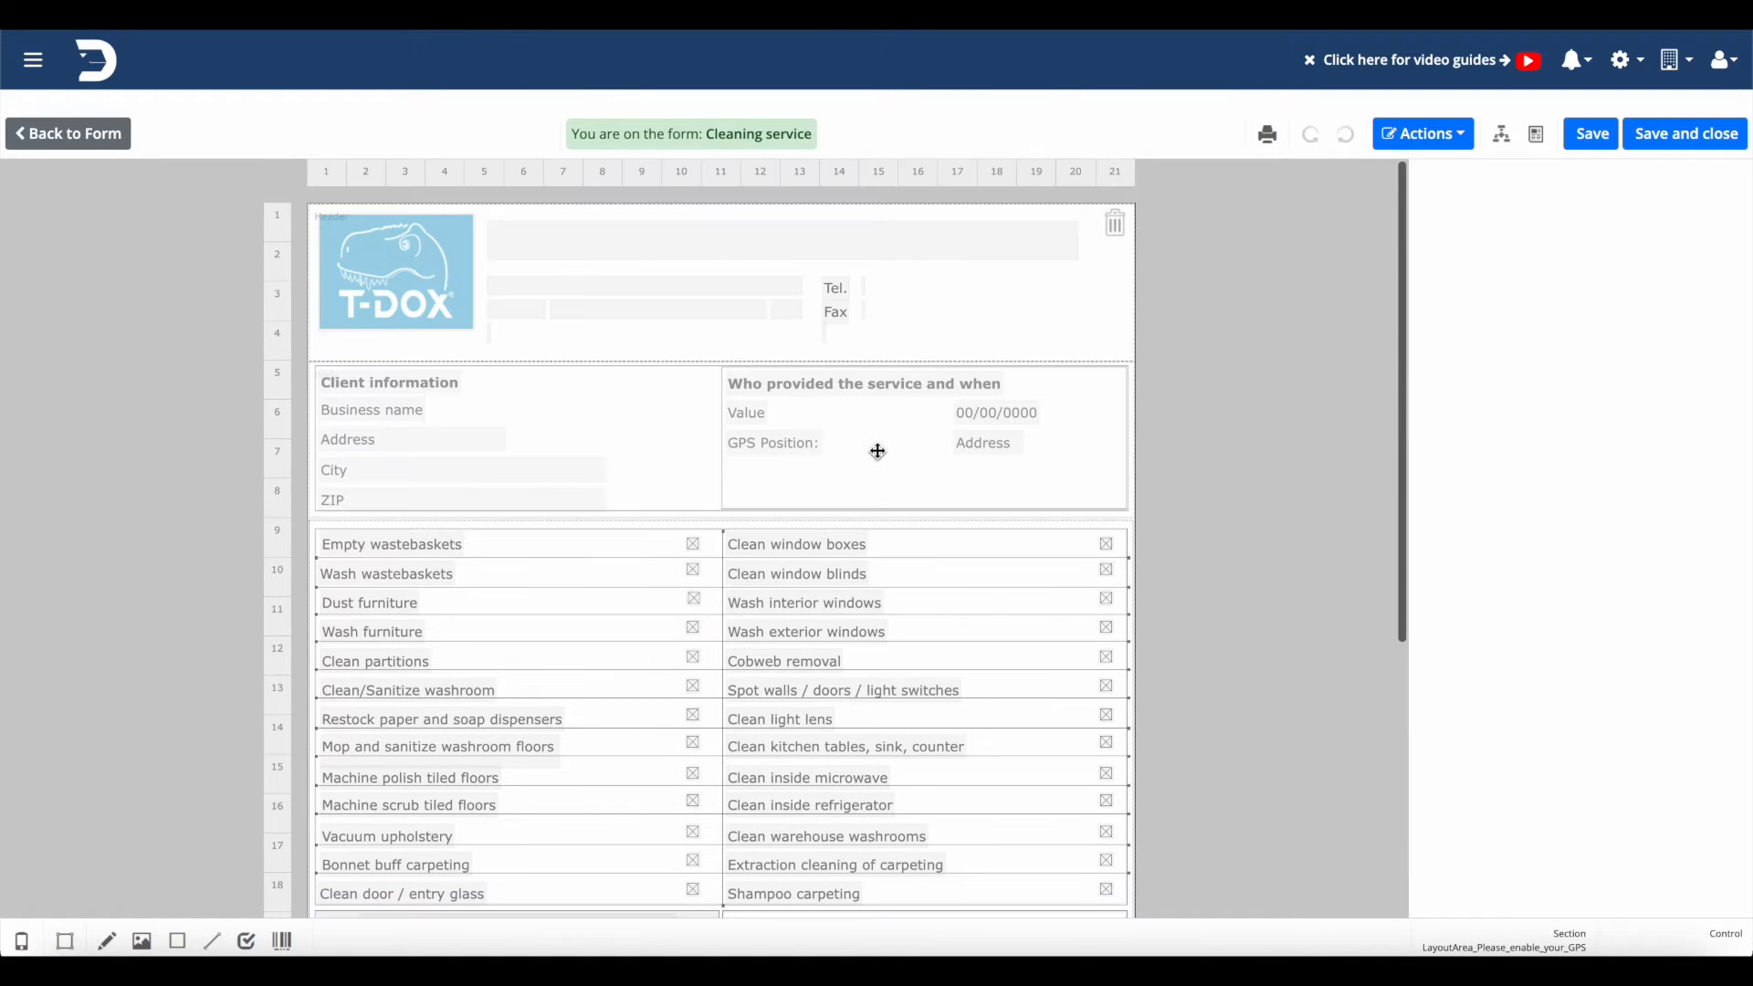
{"action": "scroll", "coordinate": [590, 458], "scroll_direction": "up", "scroll_amount": 1}
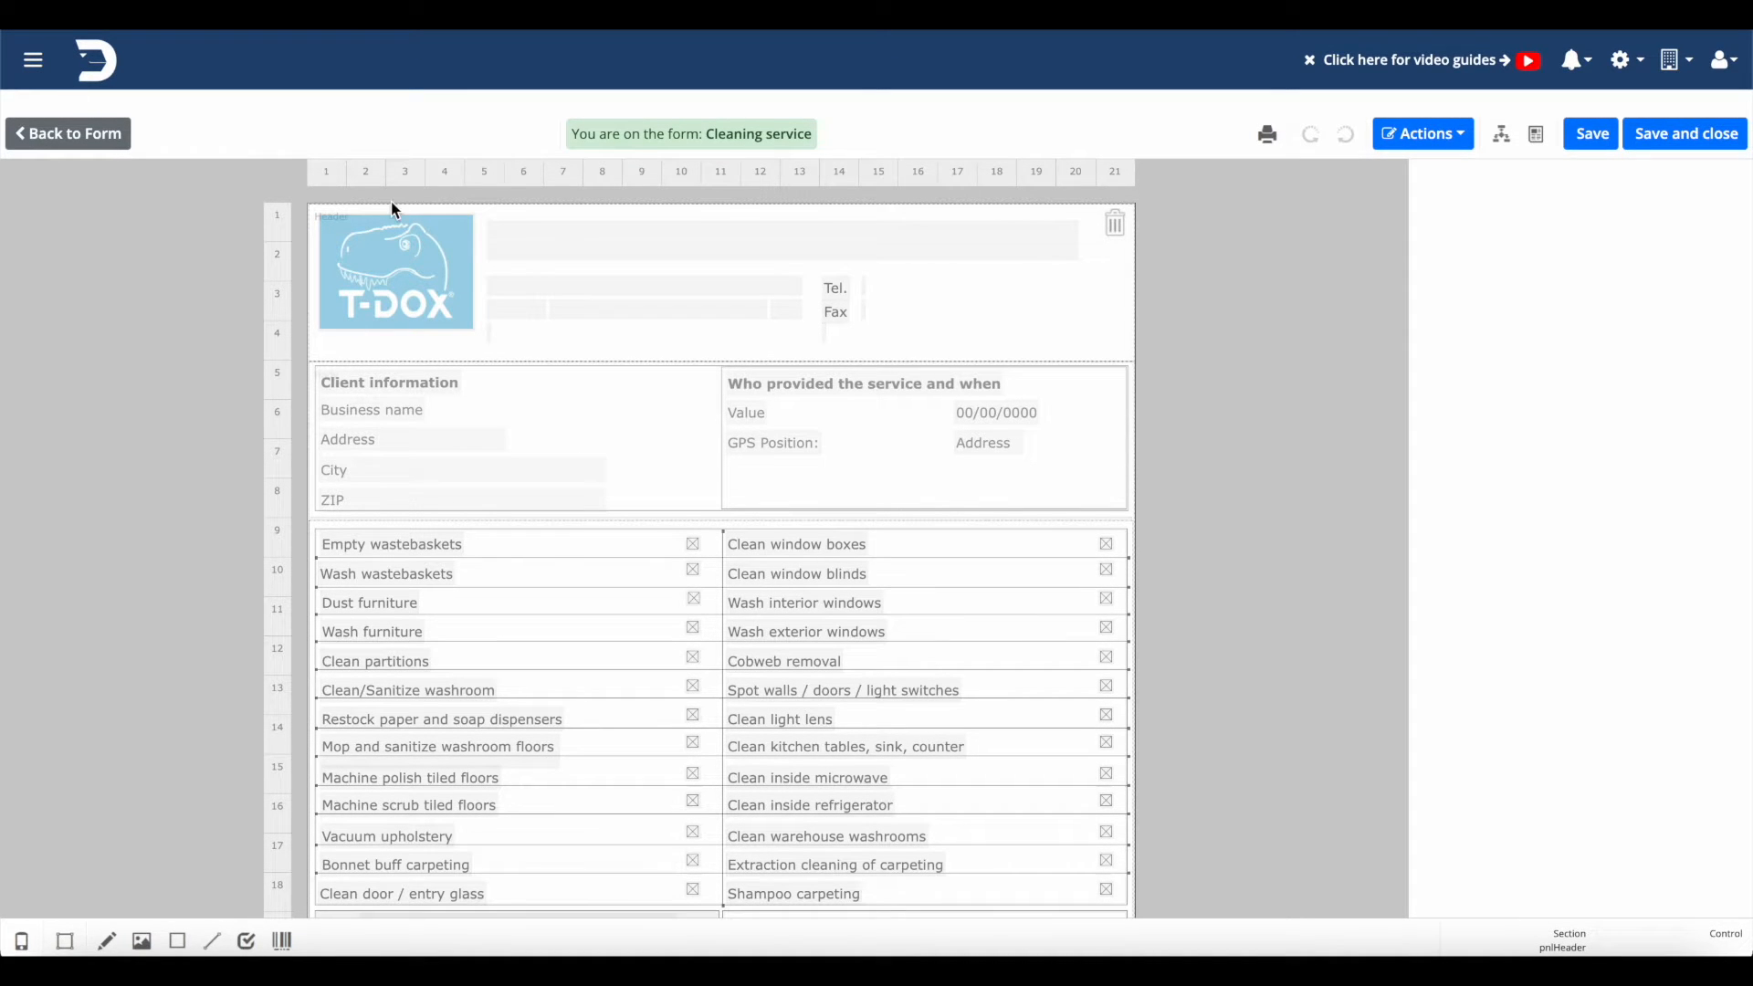
Replace the header logo with app_logo_1024.png and stretch it downward to nearly fill the header's height.
{"action": "left_click", "coordinate": [395, 308]}
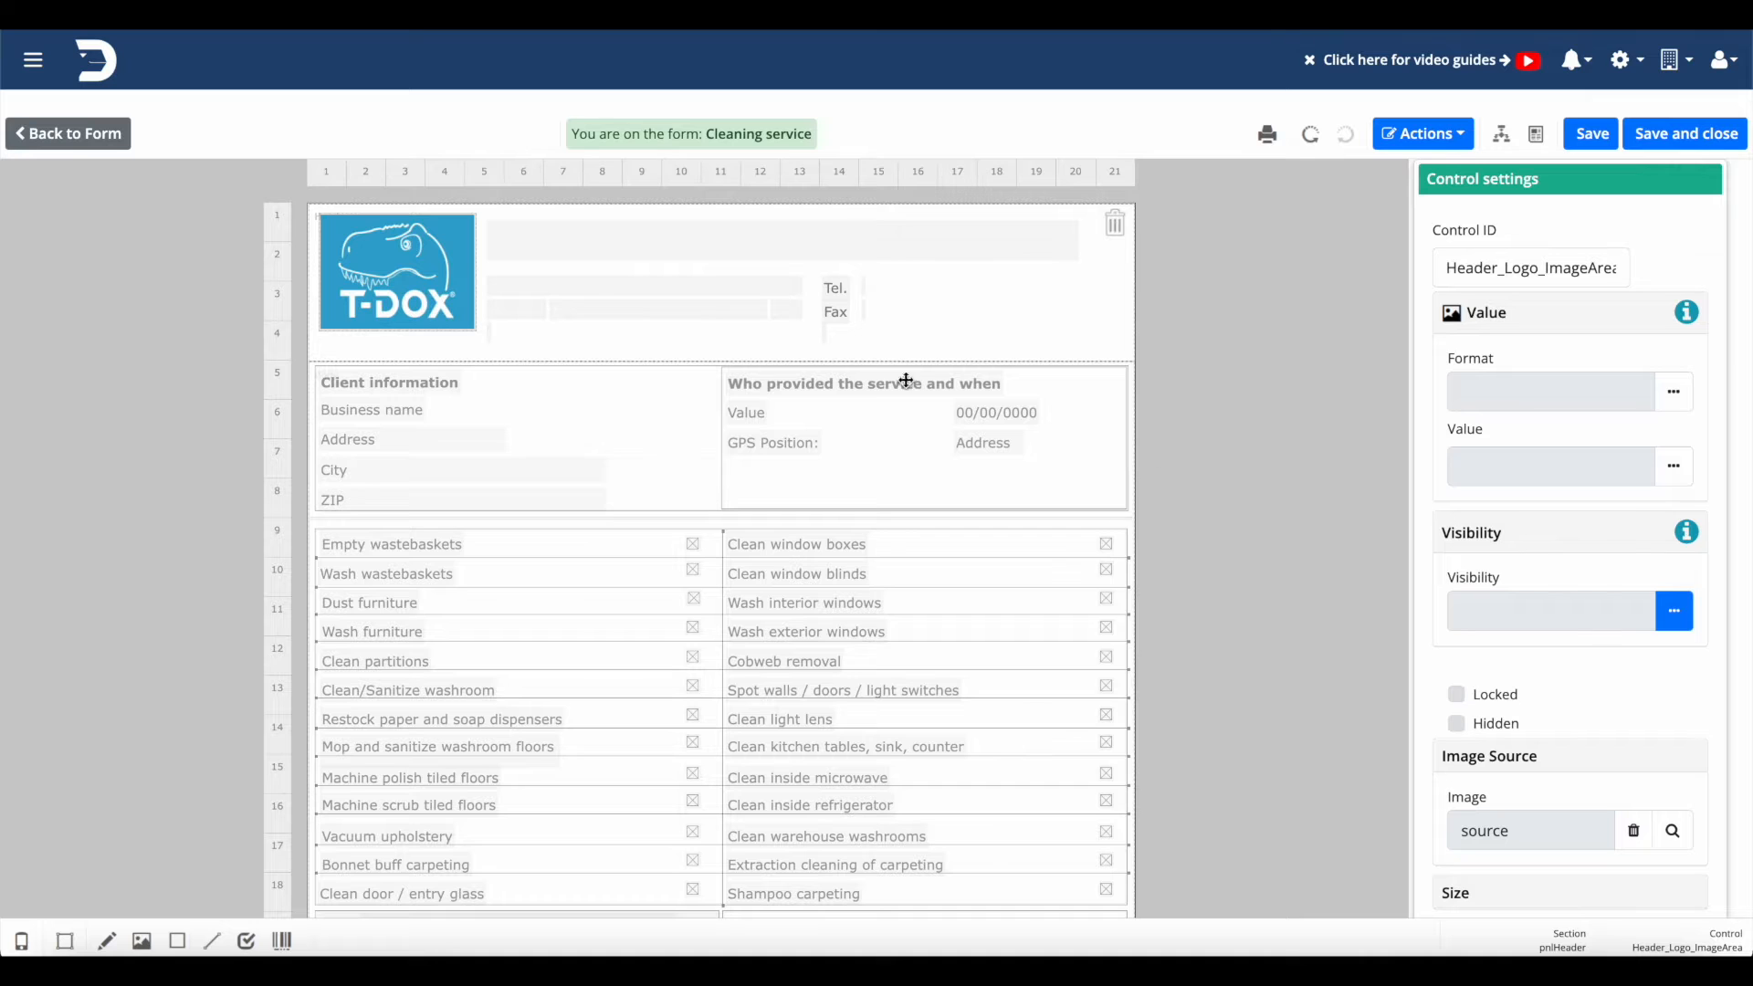
{"action": "scroll", "coordinate": [1563, 794], "scroll_direction": "down", "scroll_amount": 1}
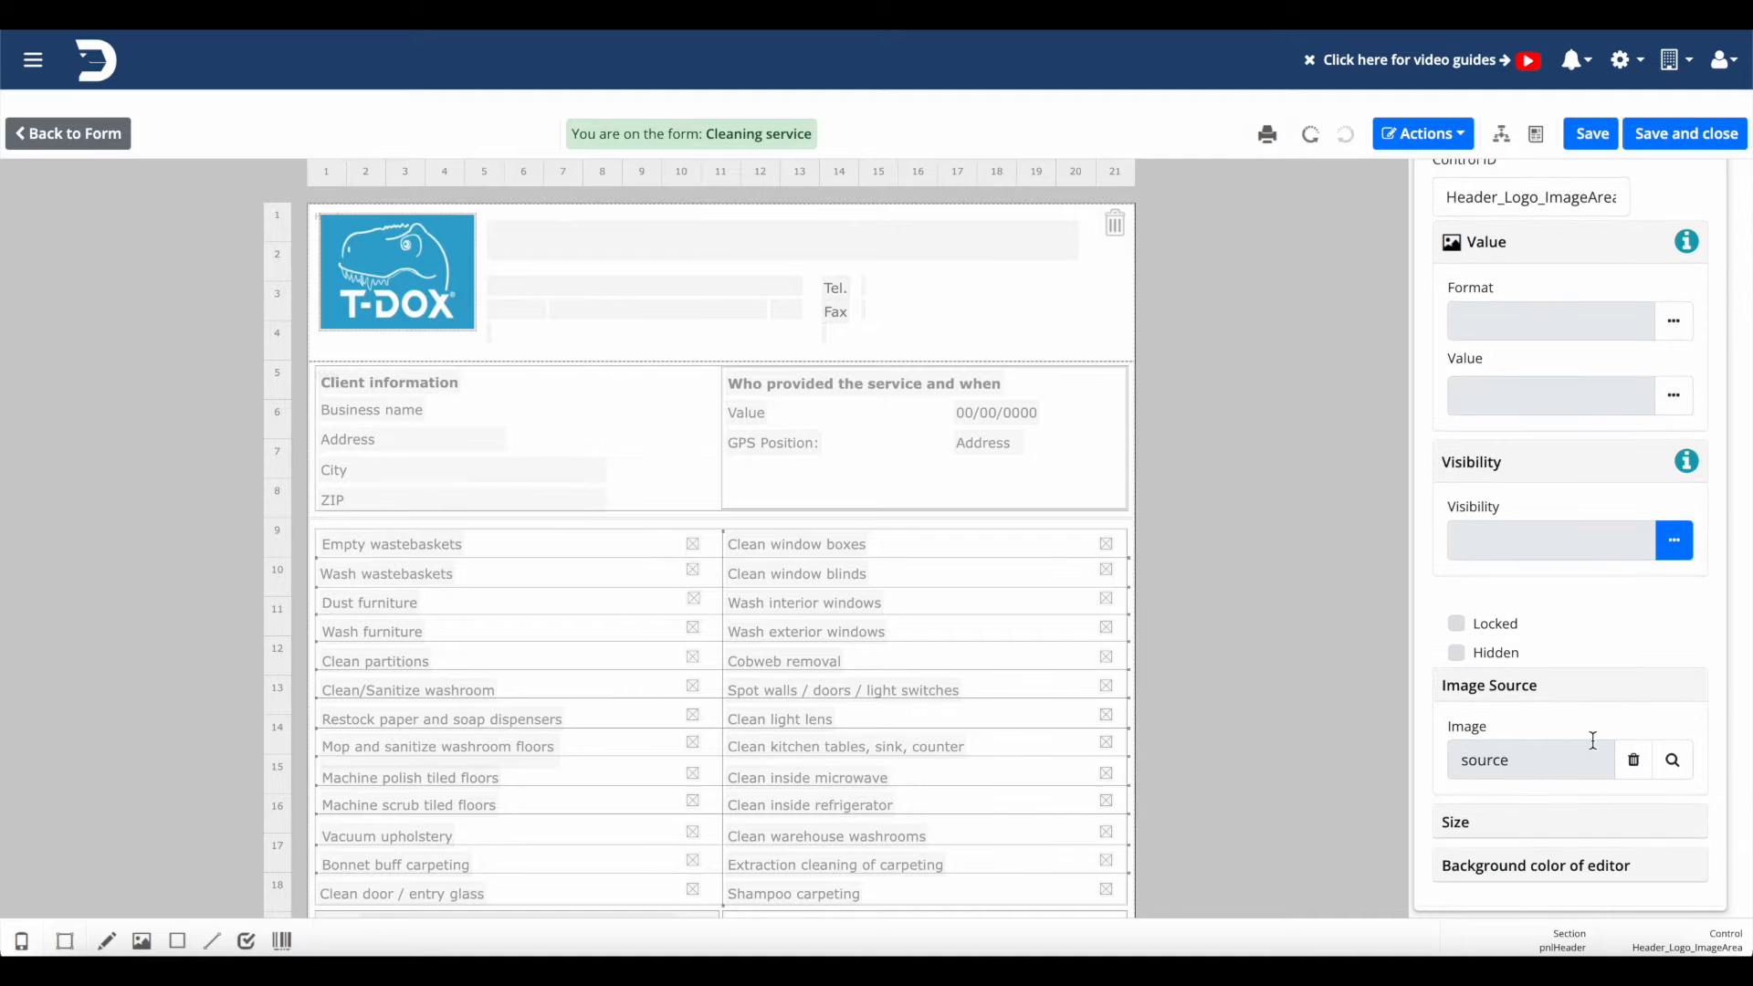
{"action": "left_click", "coordinate": [1676, 772]}
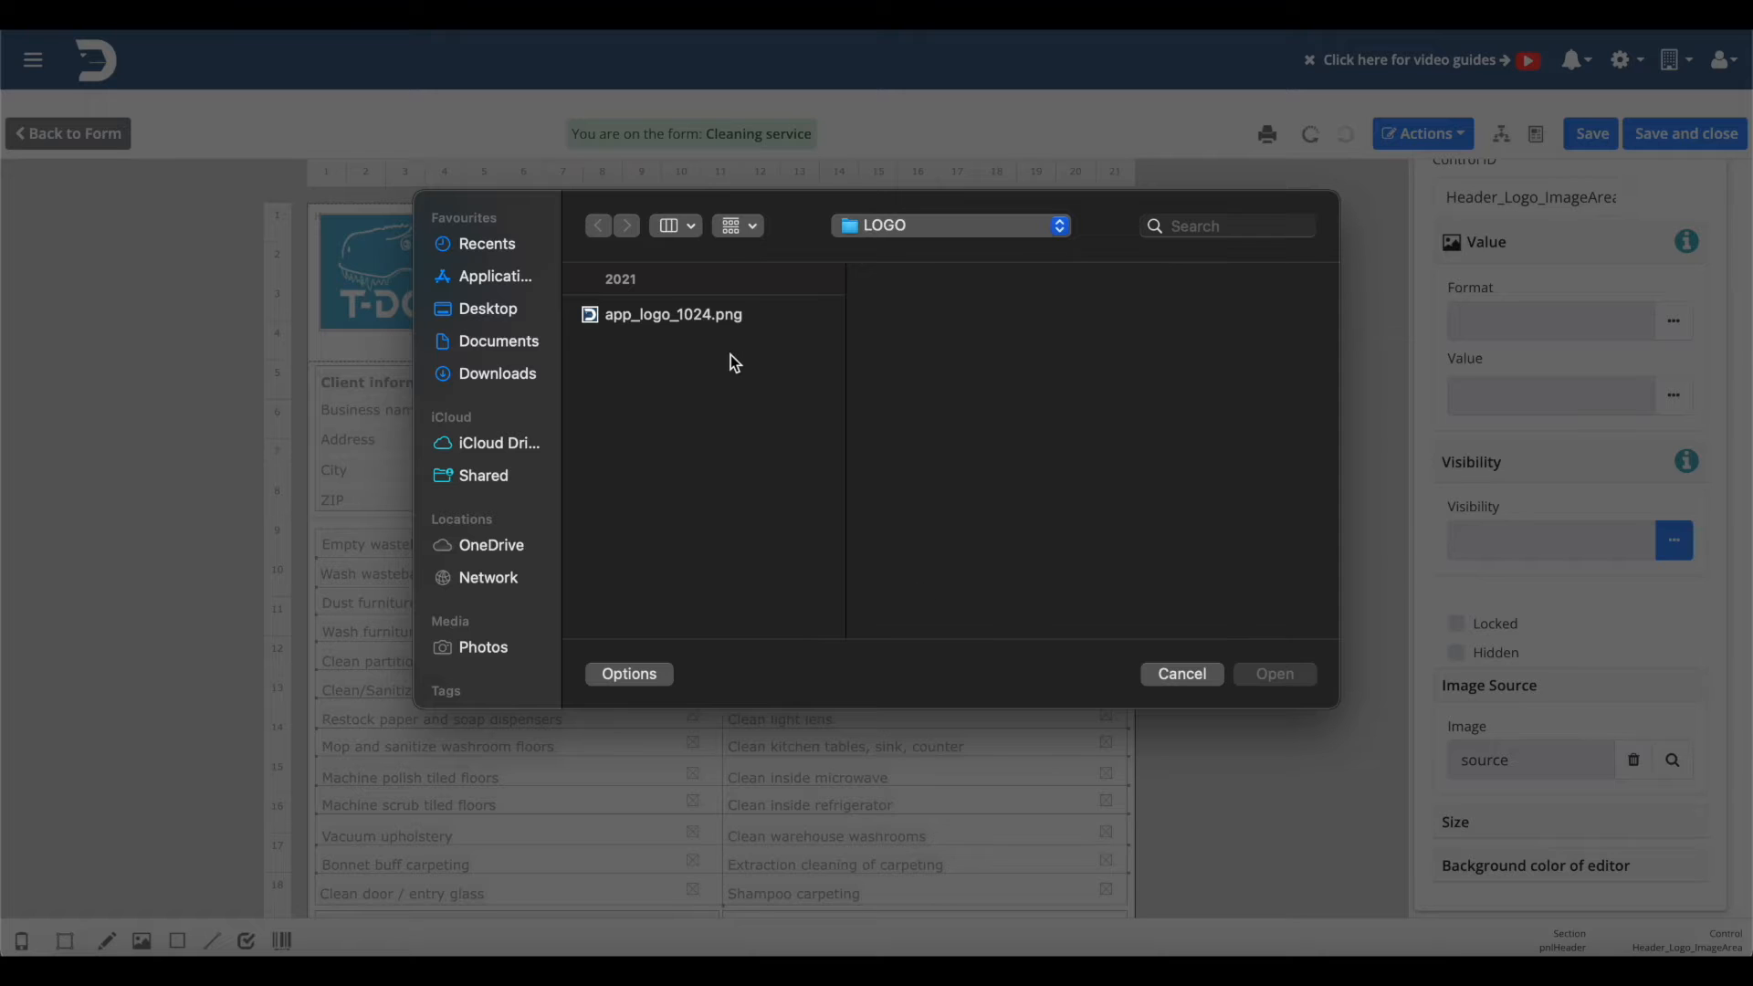
{"action": "double_click", "coordinate": [716, 315]}
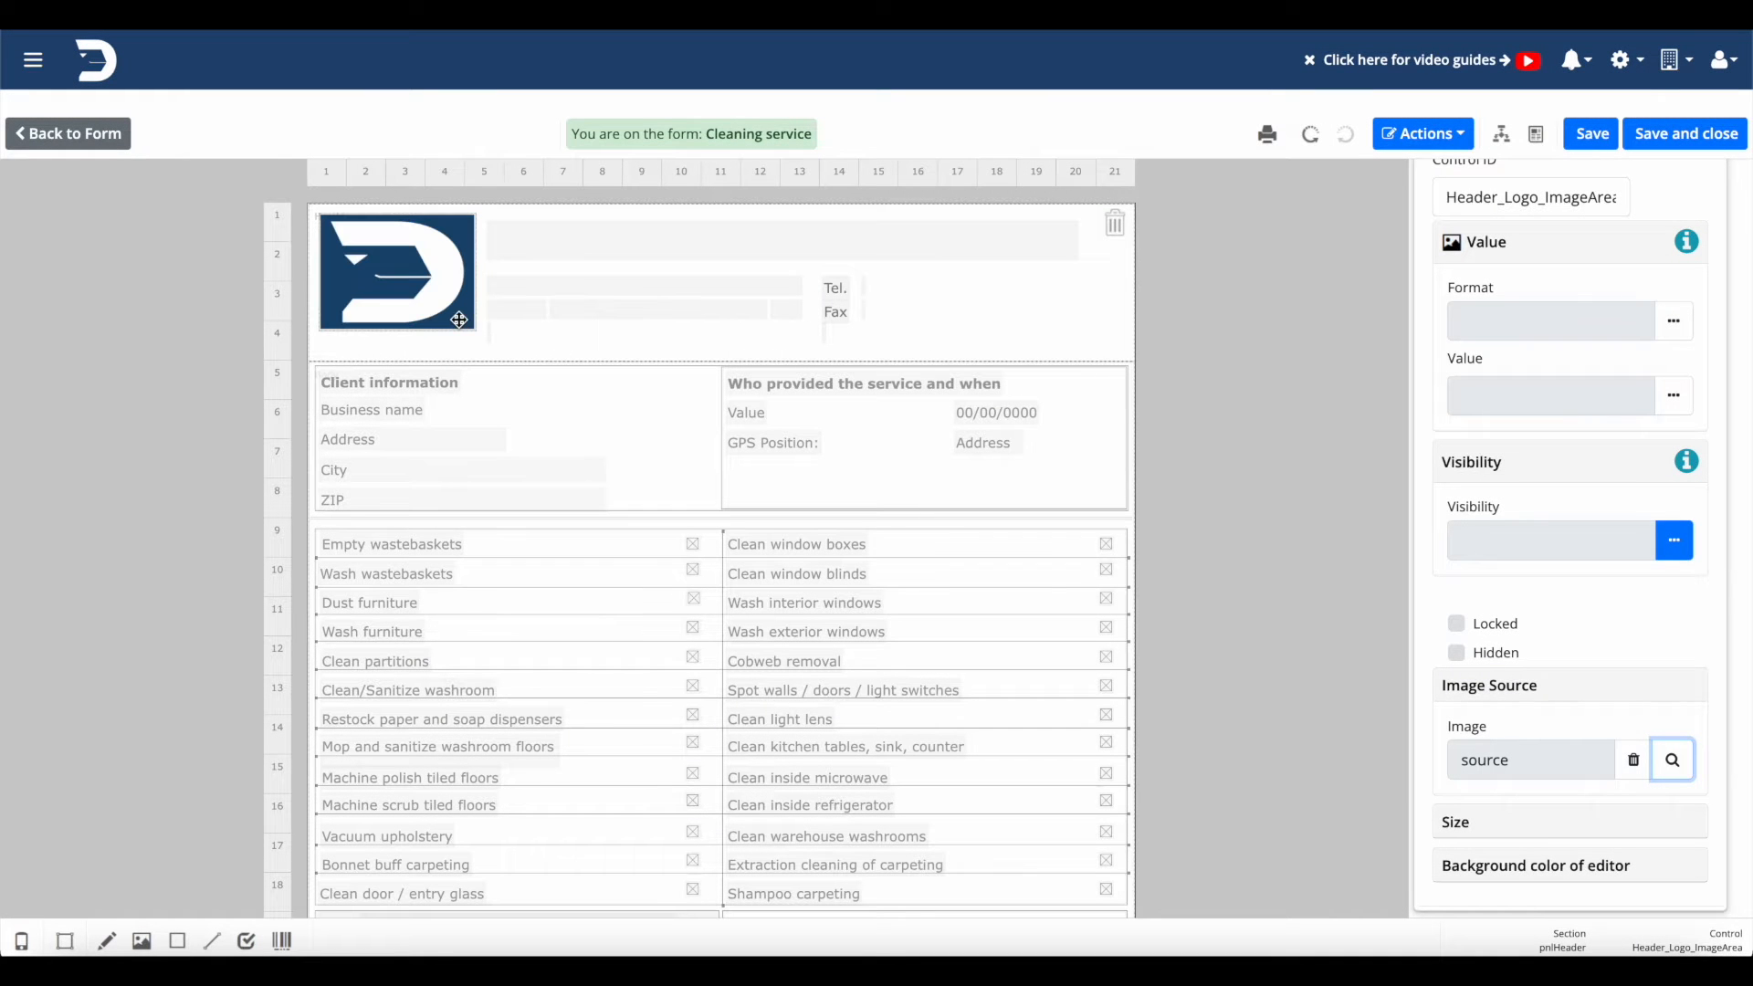
{"action": "left_click_drag", "start_coordinate": [474, 330], "coordinate": [473, 357]}
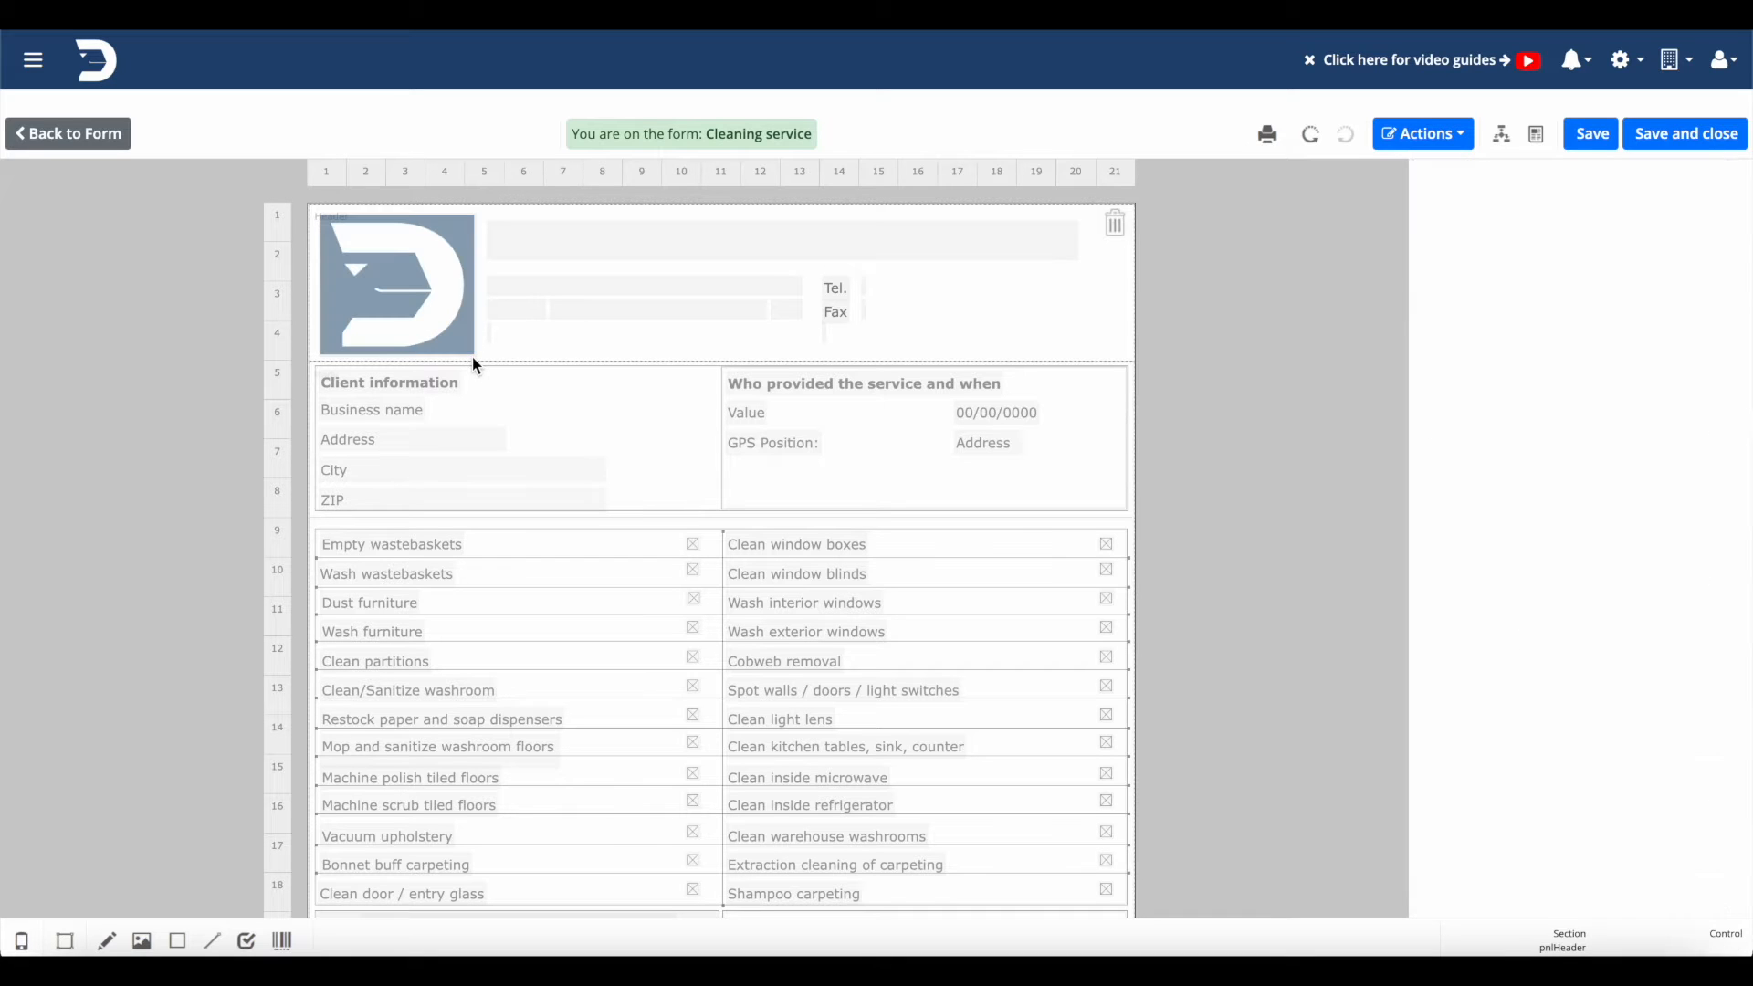
{"action": "left_click", "coordinate": [443, 352]}
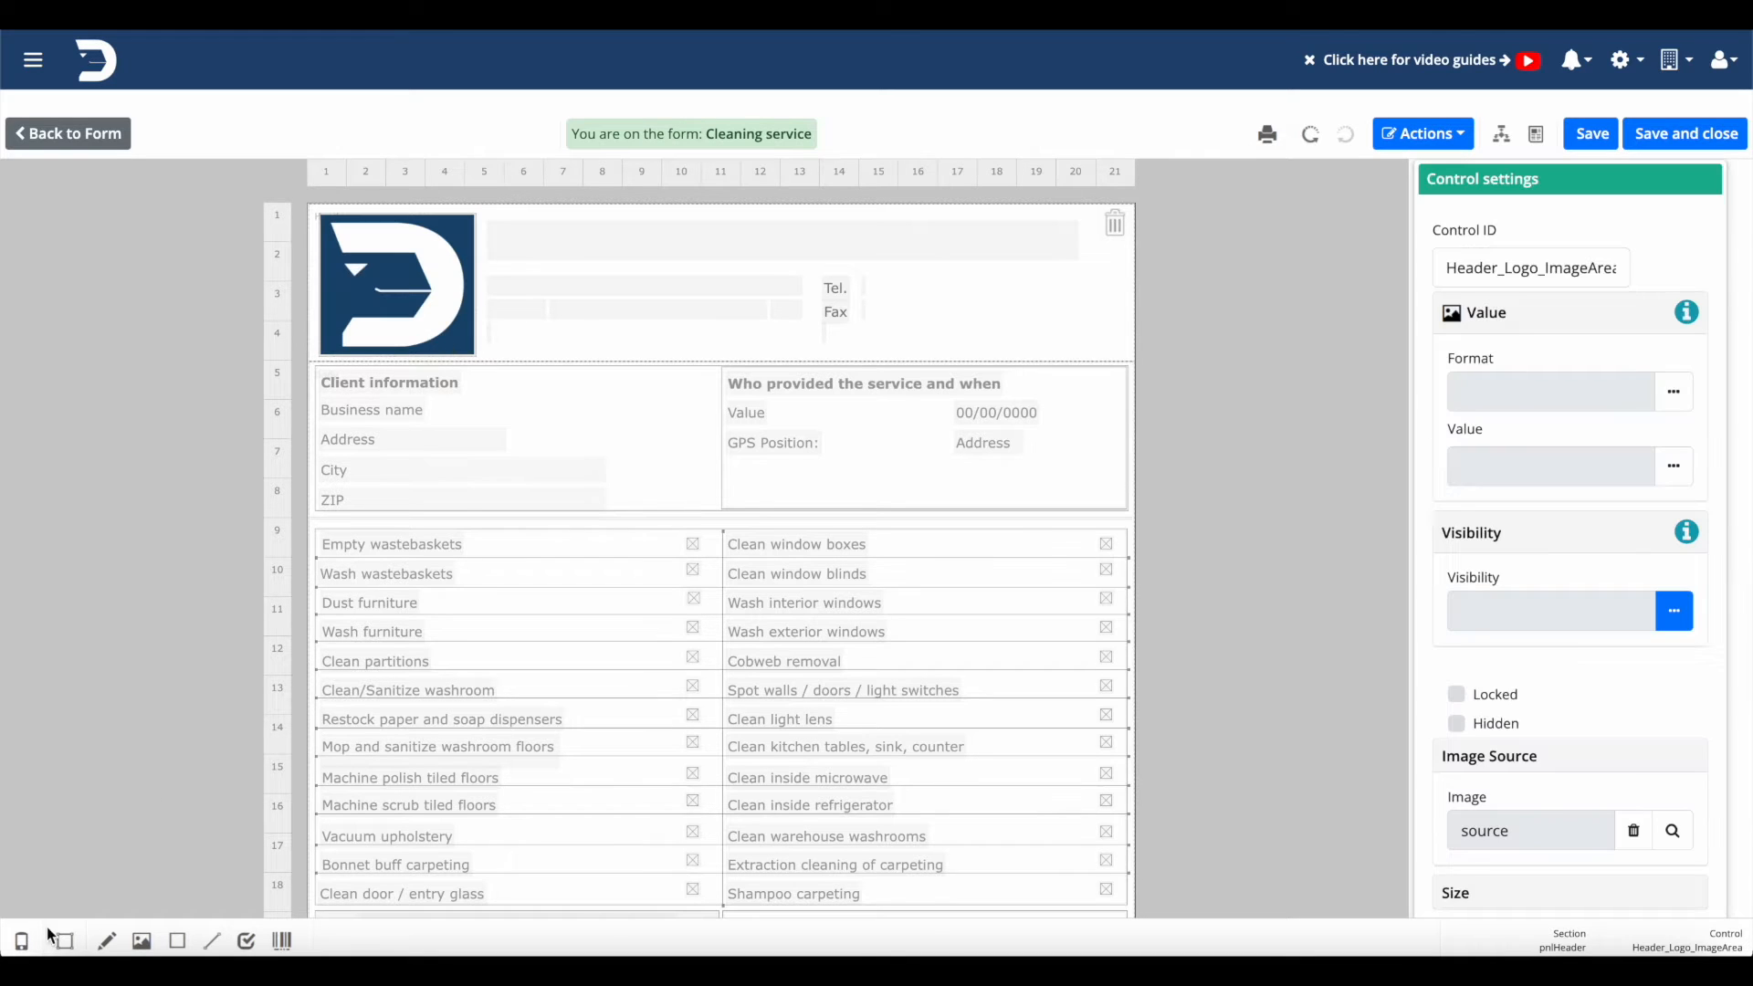
Add the CUSTOMER ID form field to the document, placing its label in the empty area below the rooms and signature section.
{"action": "left_click", "coordinate": [22, 947]}
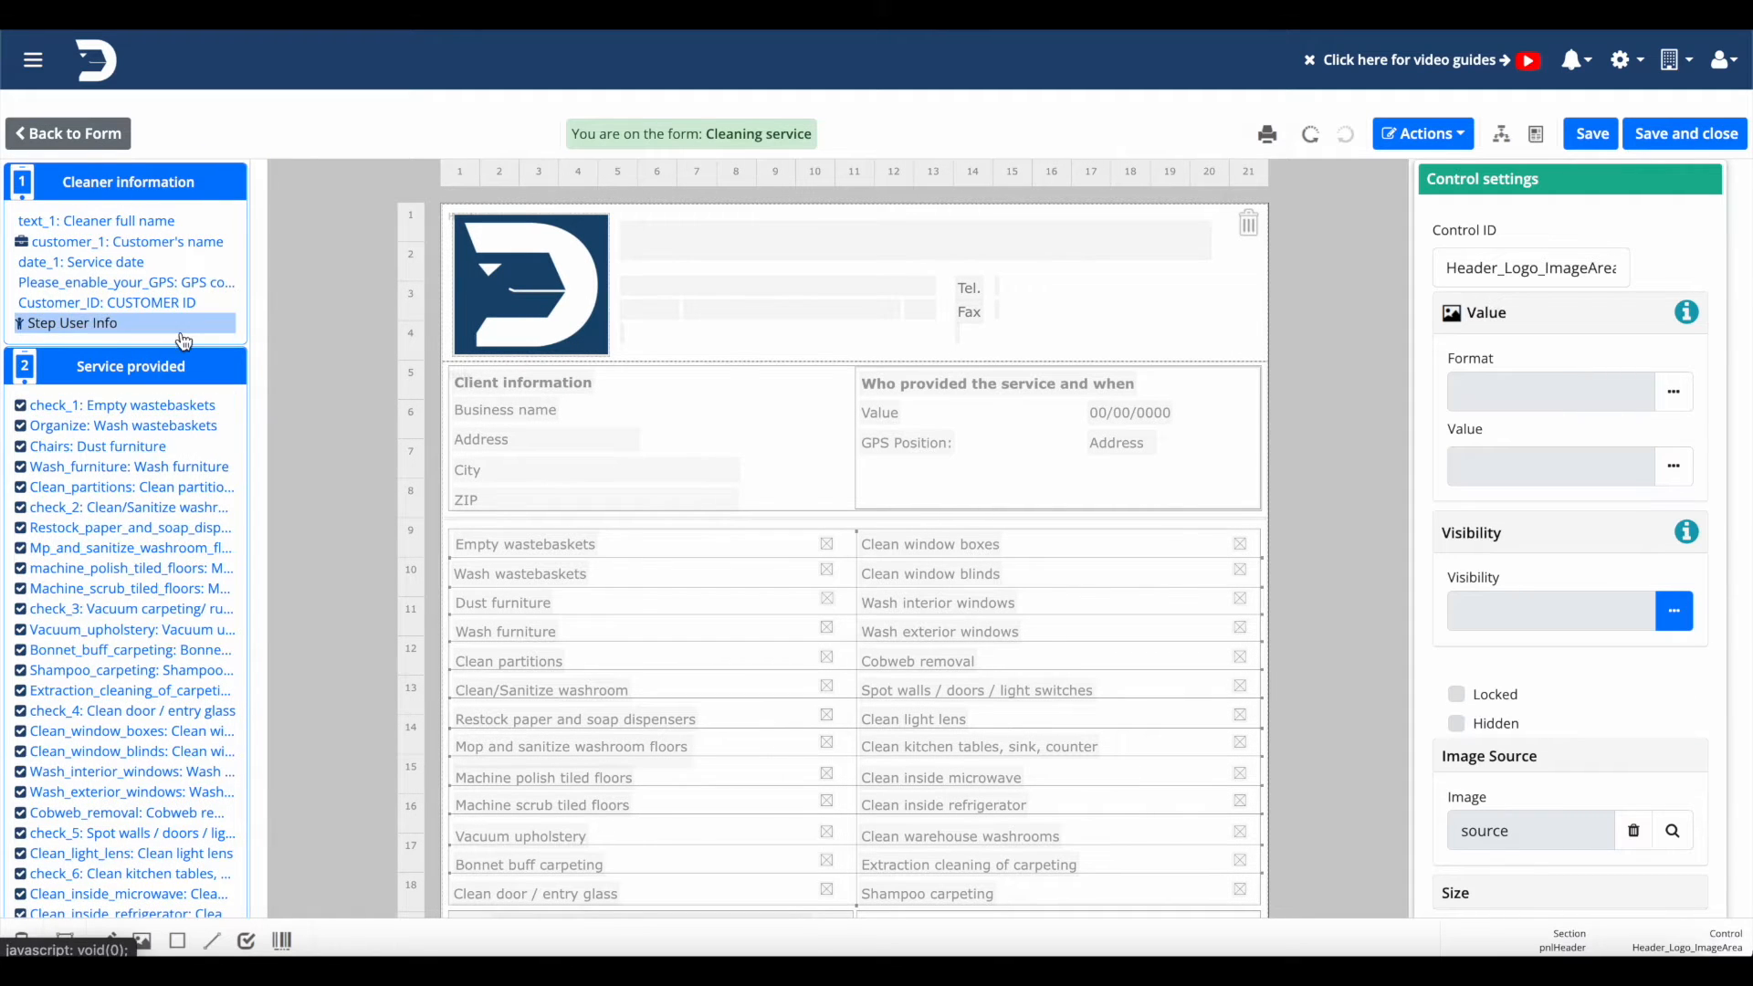
{"action": "scroll", "coordinate": [573, 500], "scroll_direction": "down", "scroll_amount": 5}
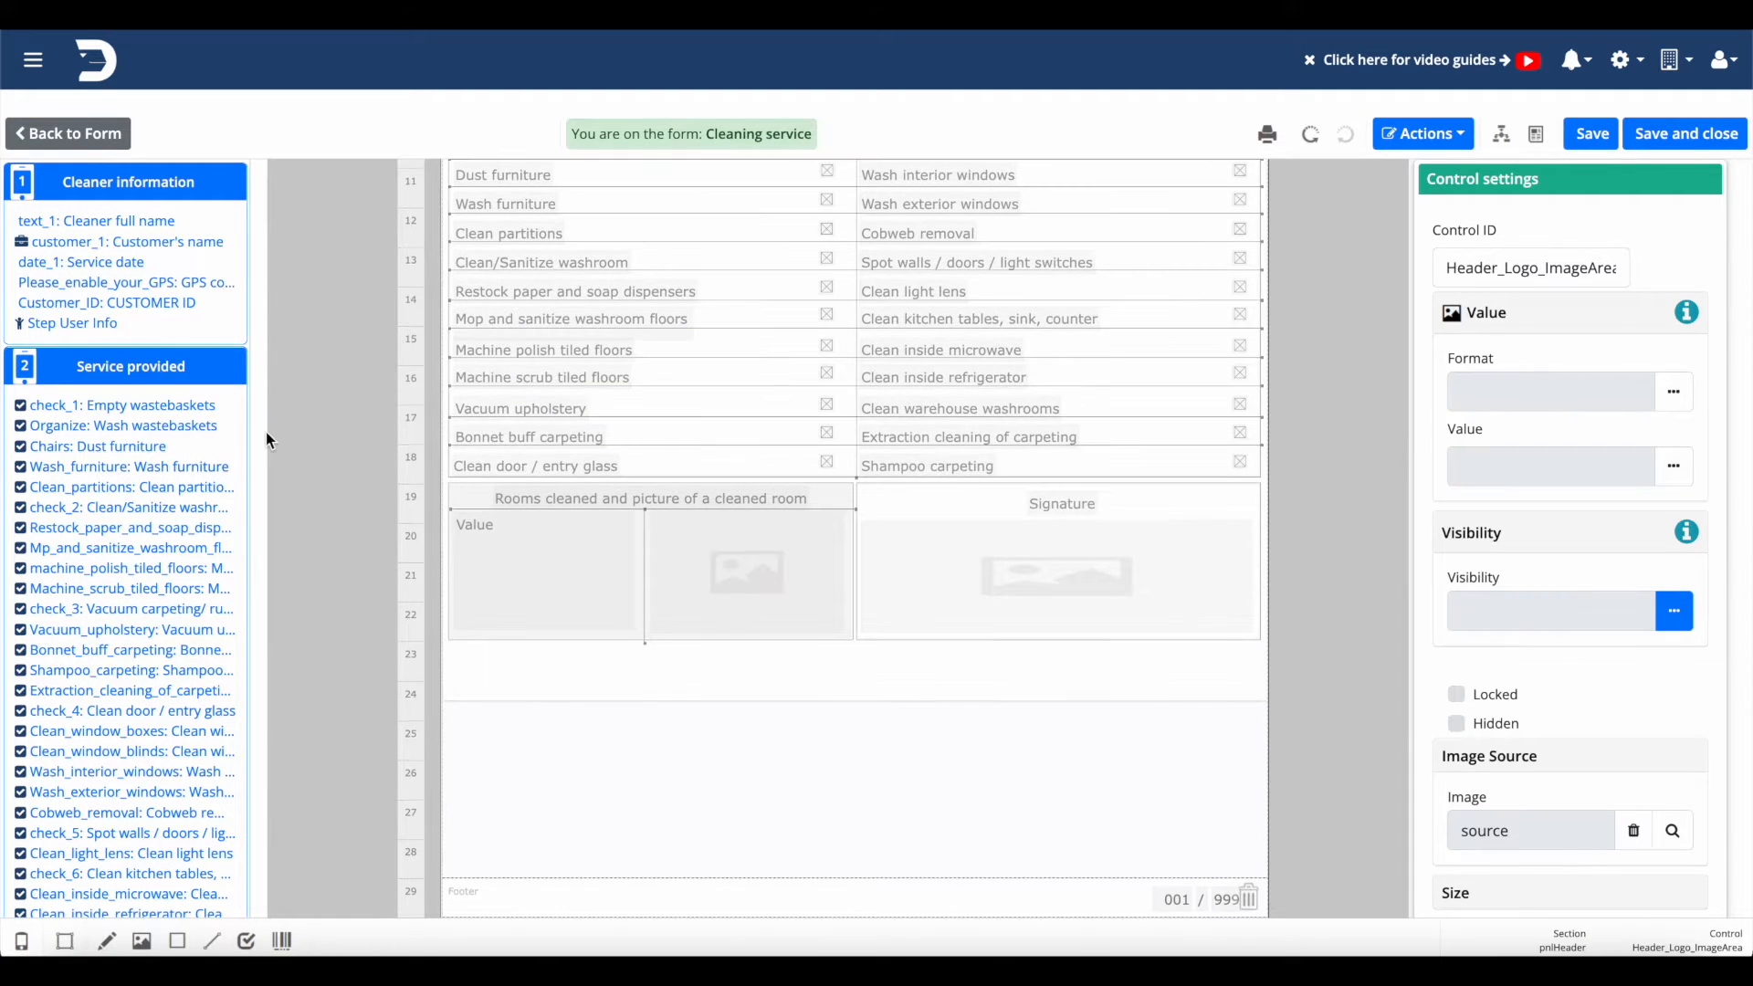
{"action": "left_click", "coordinate": [170, 308]}
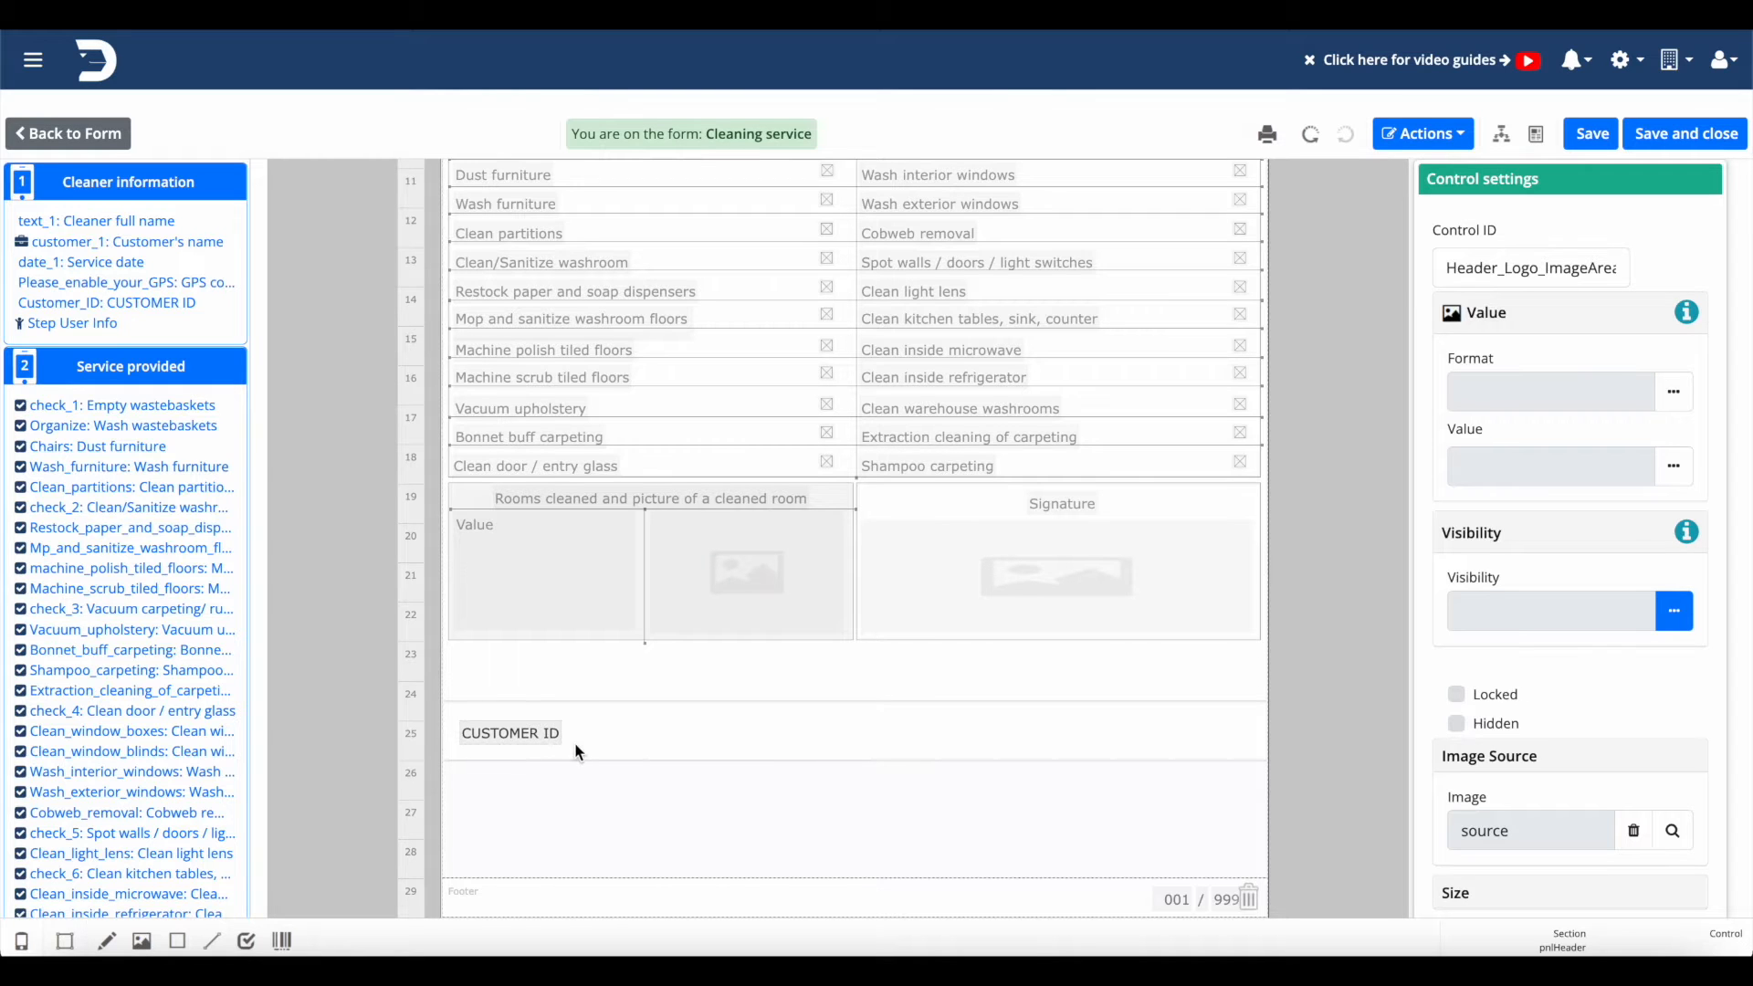
{"action": "scroll", "coordinate": [578, 753], "scroll_direction": "up", "scroll_amount": 5}
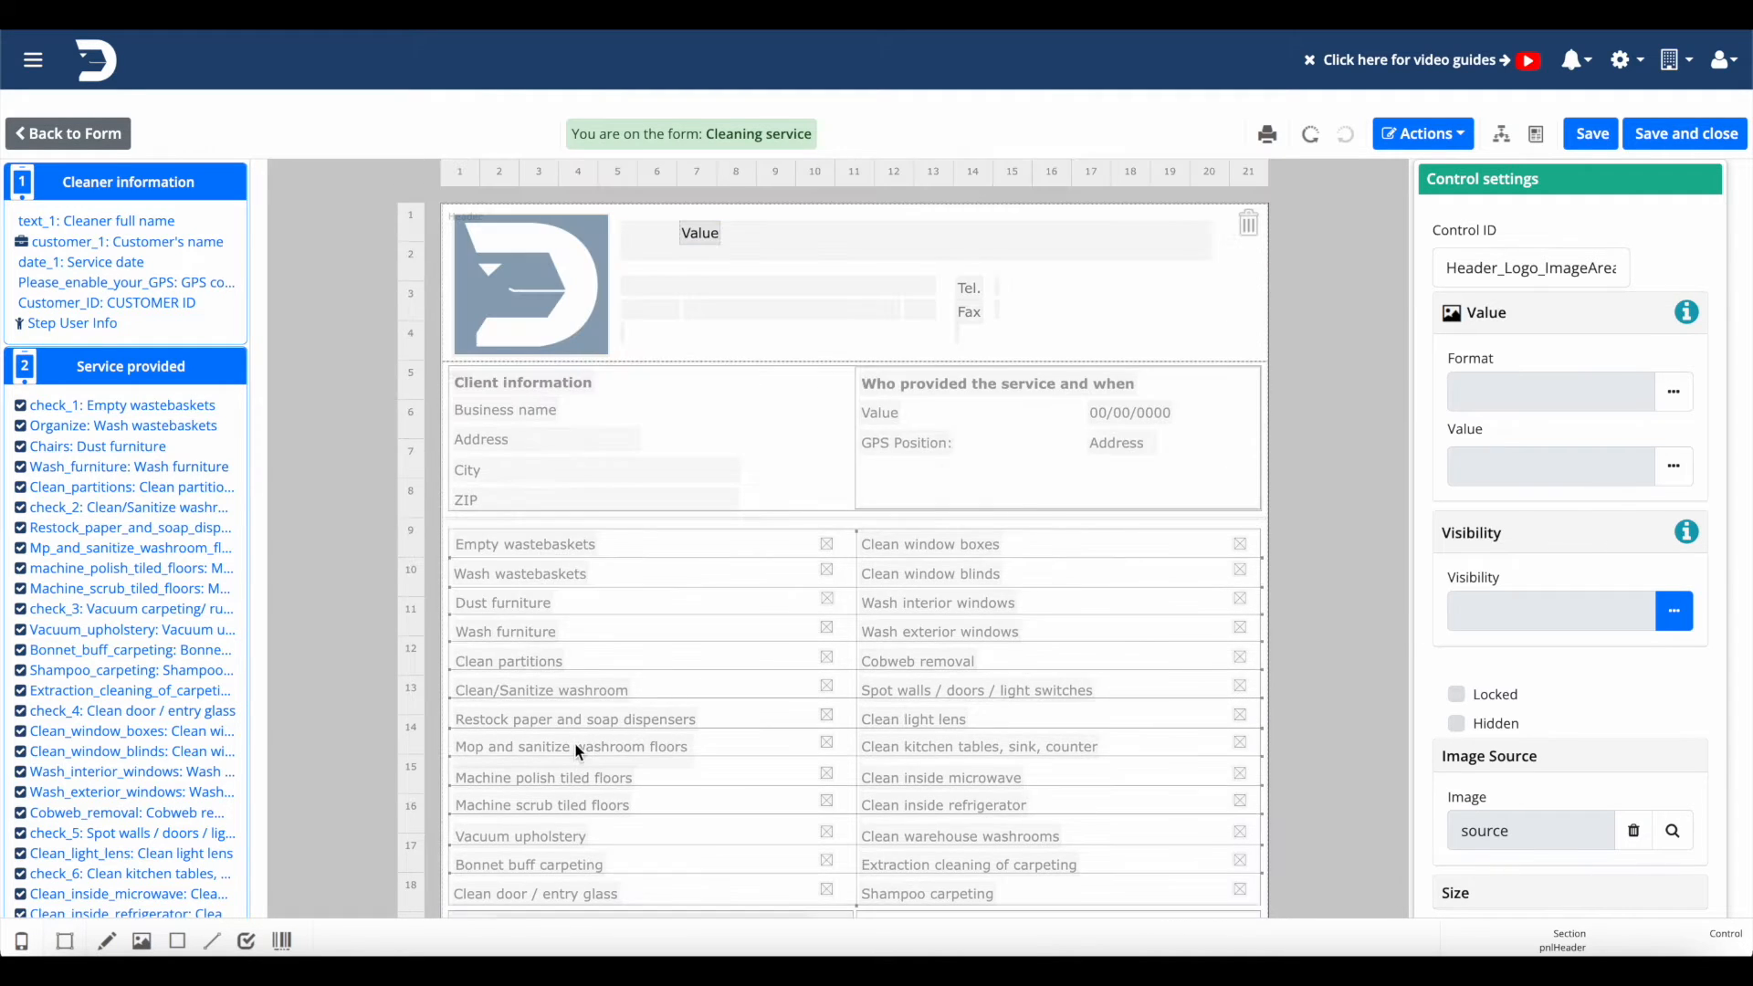
{"action": "left_click", "coordinate": [695, 235]}
{"action": "left_click", "coordinate": [727, 294]}
{"action": "left_click", "coordinate": [534, 294]}
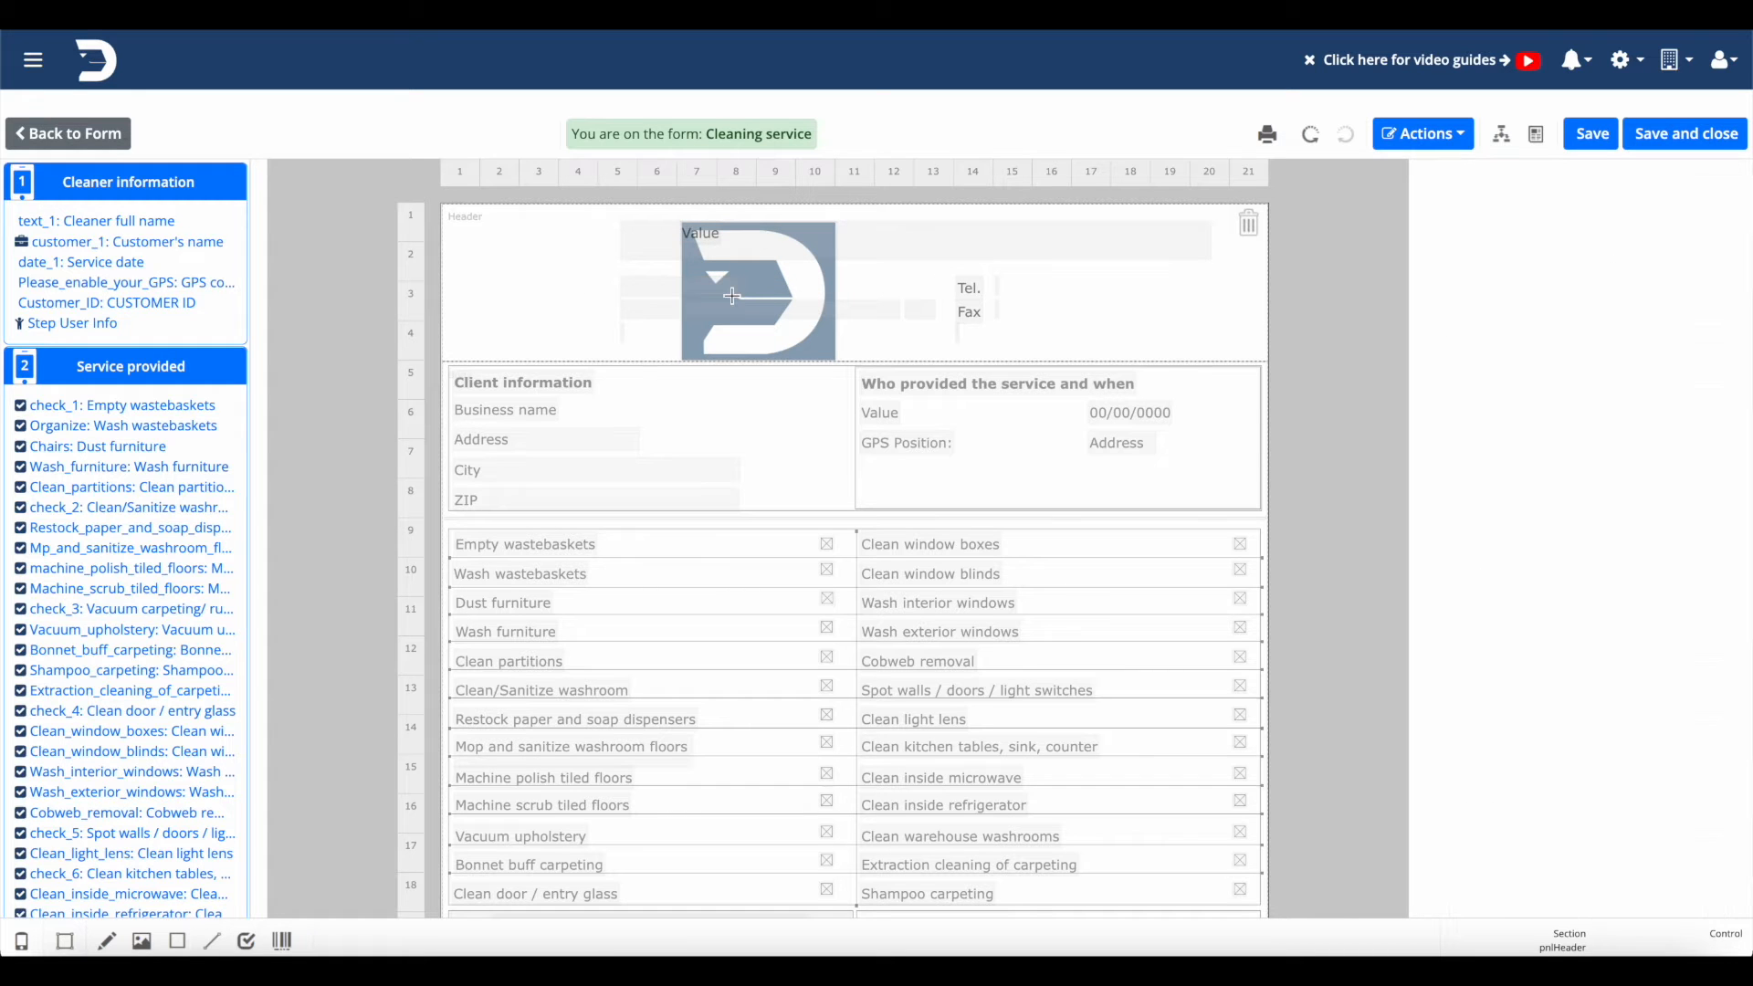
{"action": "left_click", "coordinate": [1310, 136]}
Move the Customer ID value element out of the header to directly beside the CUSTOMER ID label below the signature section.
{"action": "left_click_drag", "start_coordinate": [710, 235], "coordinate": [794, 803]}
{"action": "scroll", "coordinate": [794, 802], "scroll_direction": "down", "scroll_amount": 5}
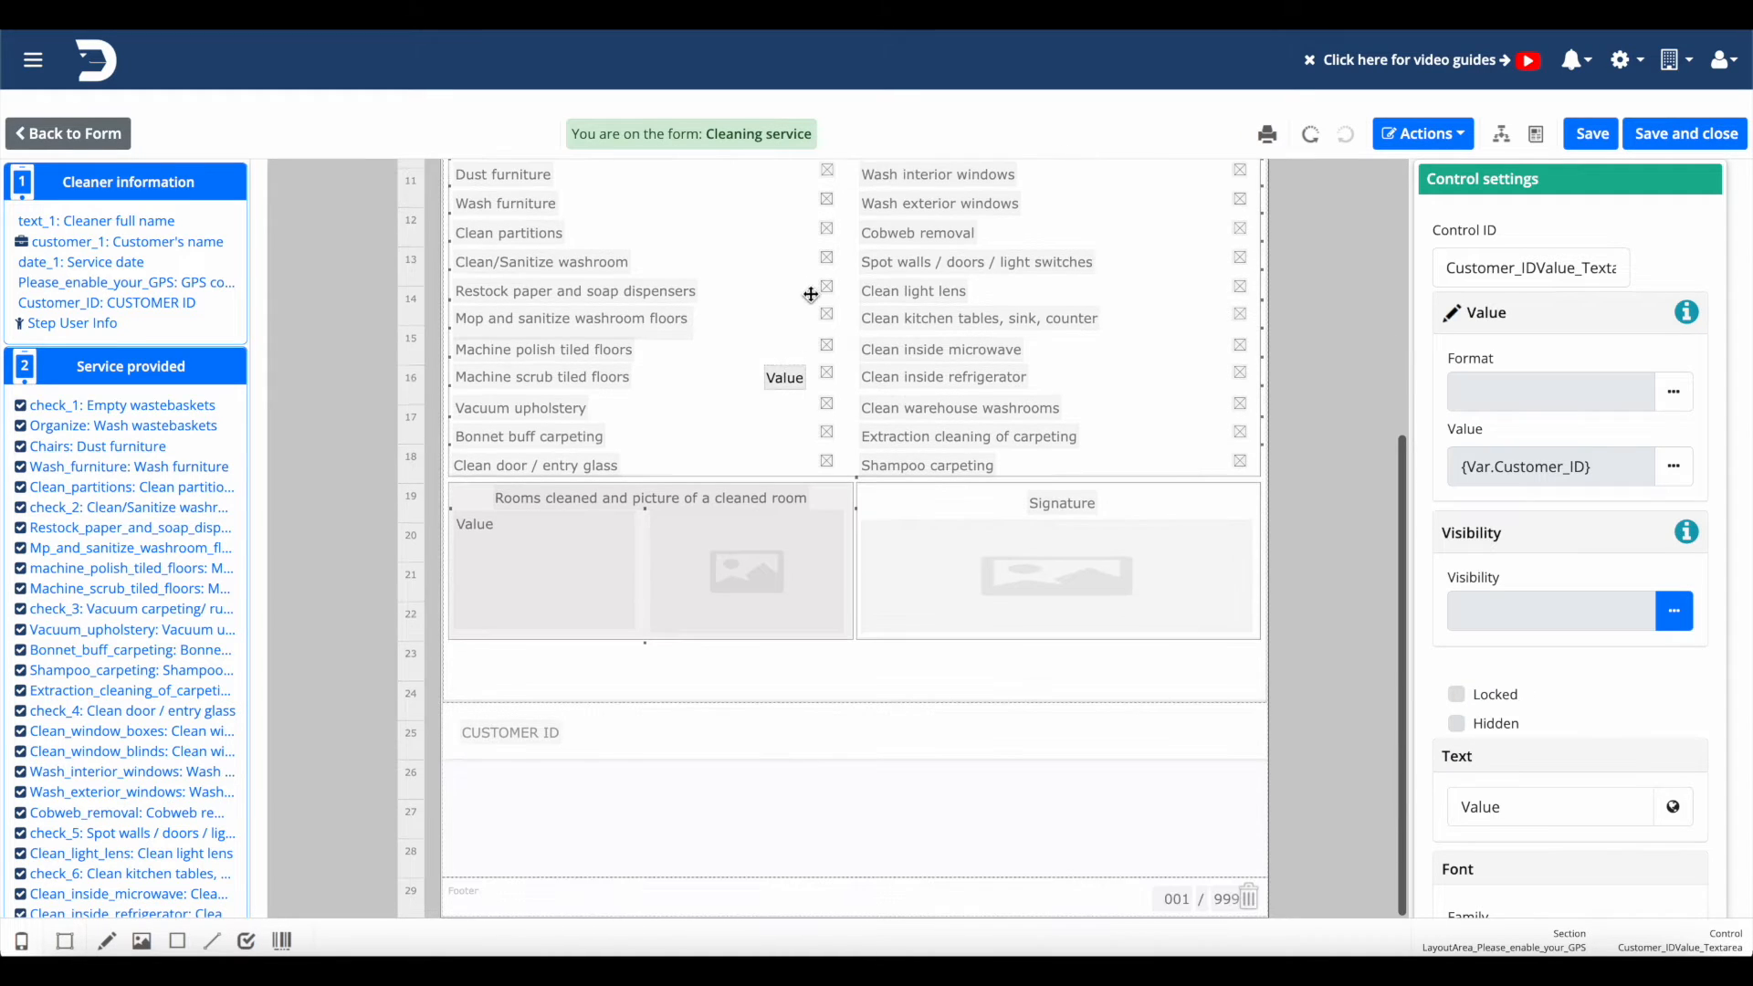
{"action": "left_click_drag", "start_coordinate": [783, 382], "coordinate": [592, 738]}
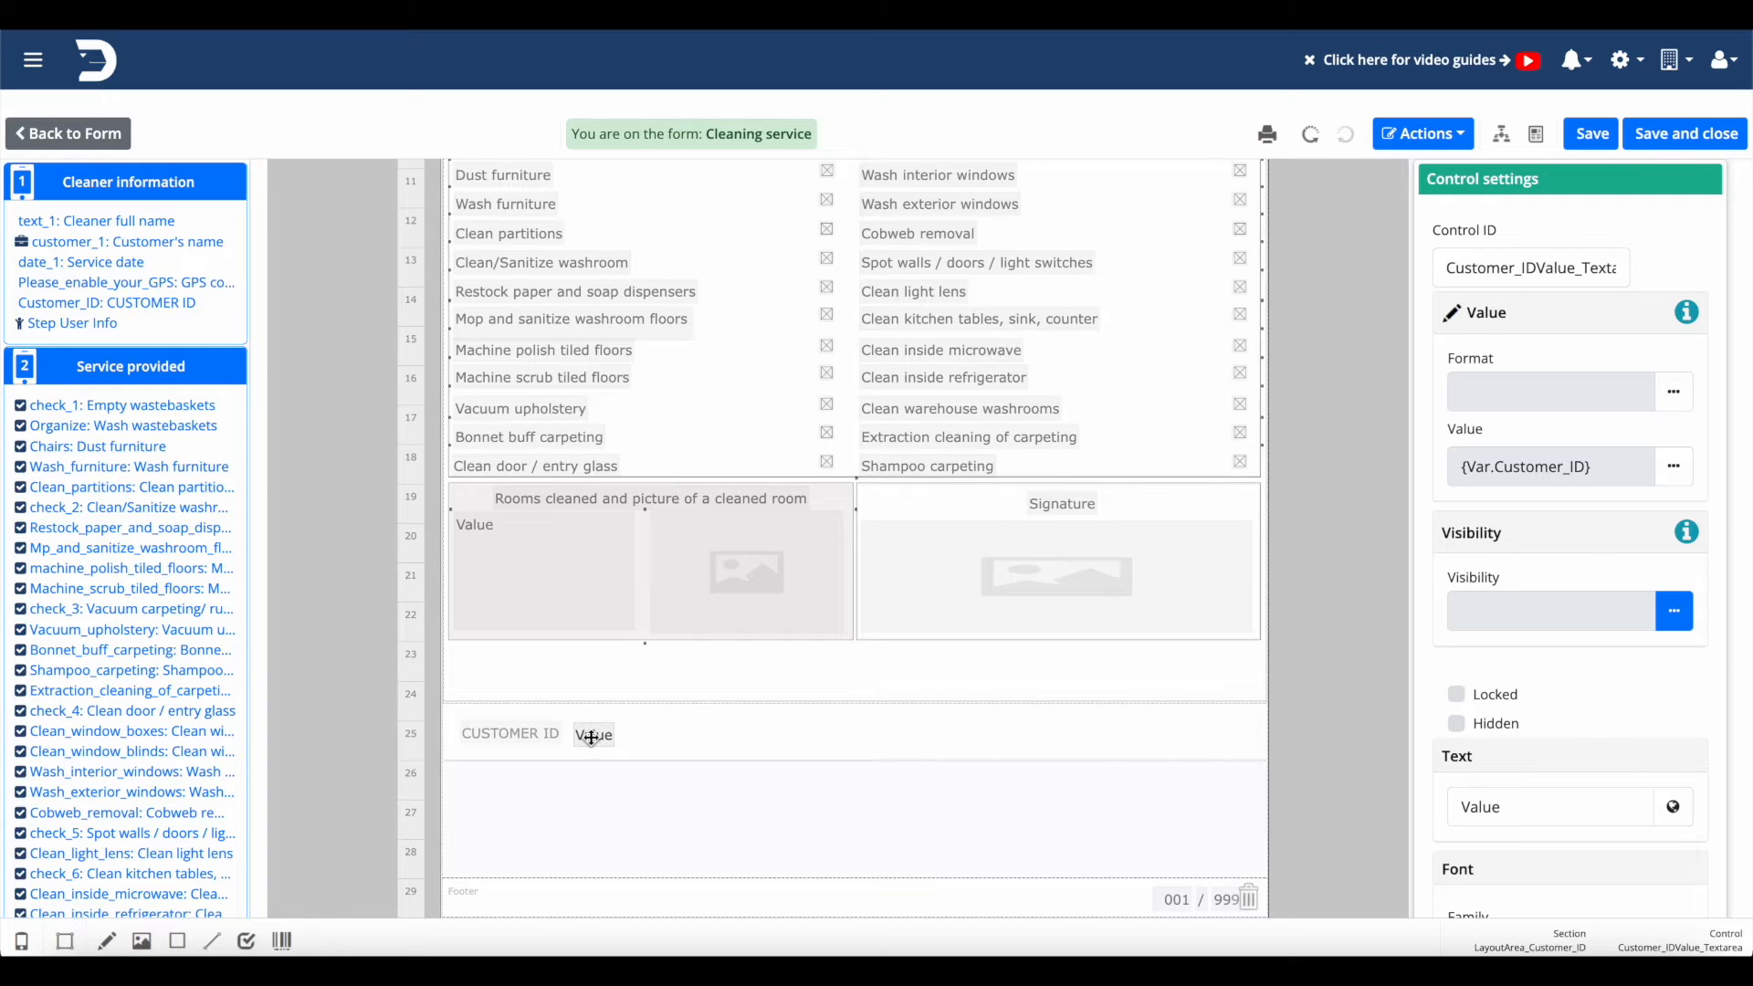
{"action": "left_click", "coordinate": [671, 737]}
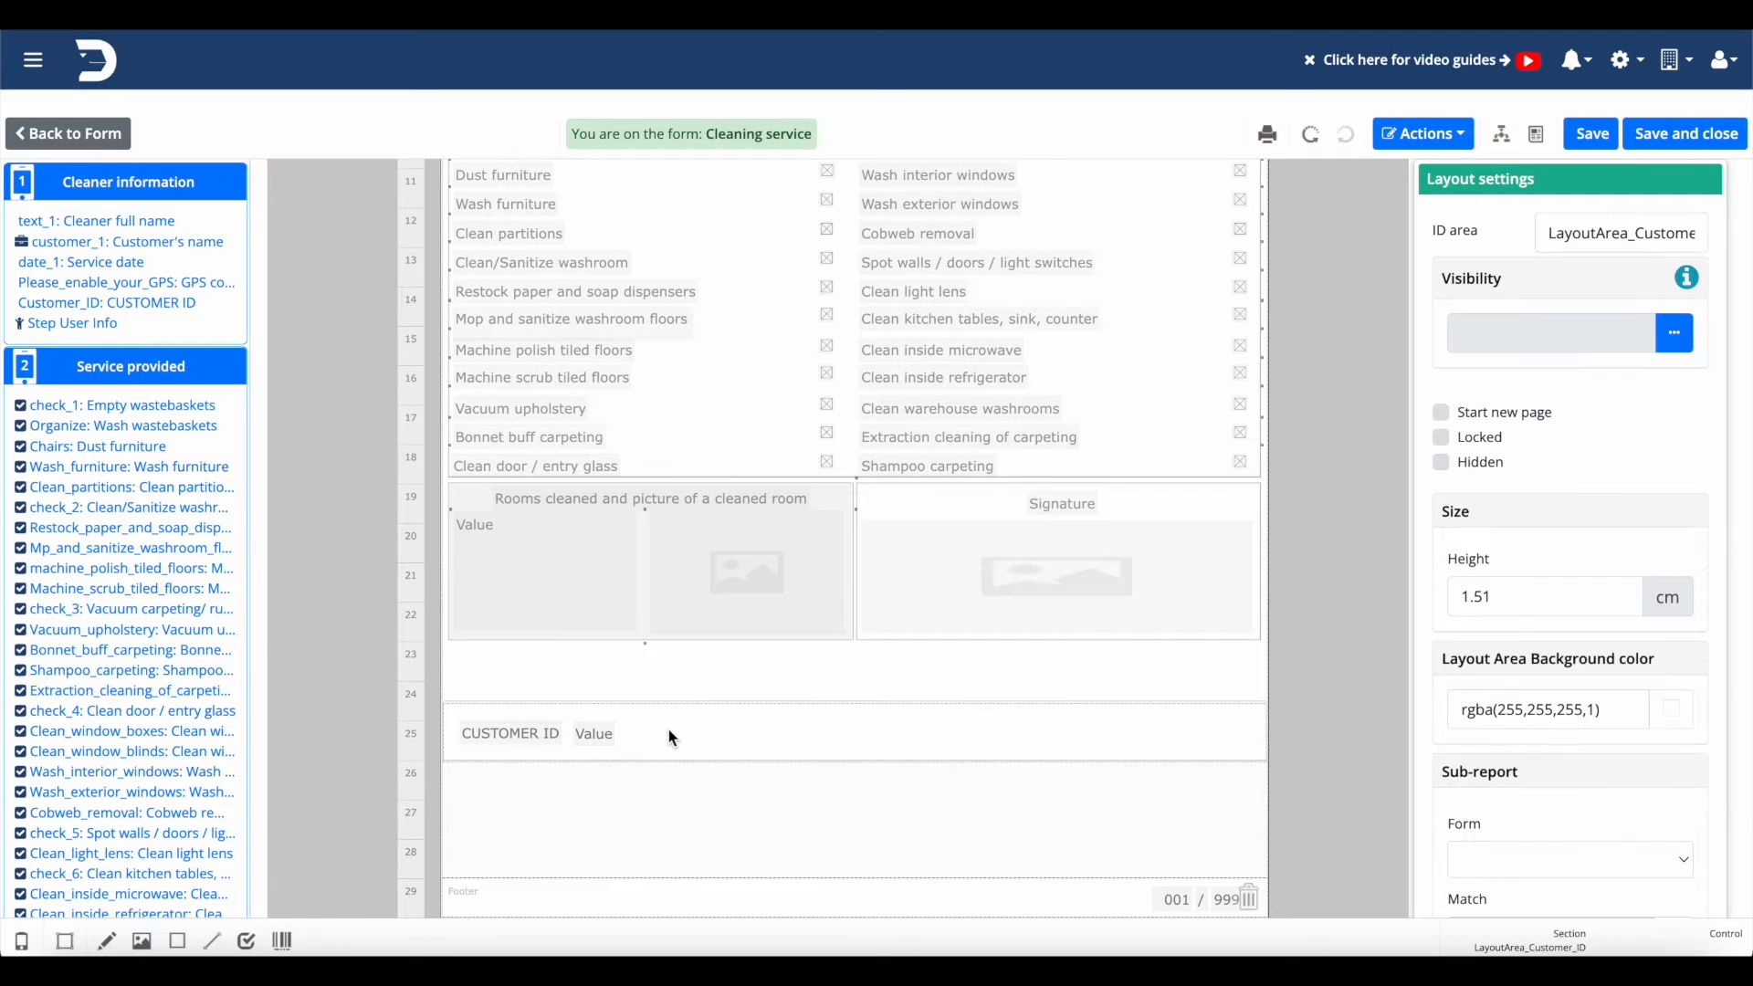
{"action": "scroll", "coordinate": [669, 731], "scroll_direction": "up", "scroll_amount": 5}
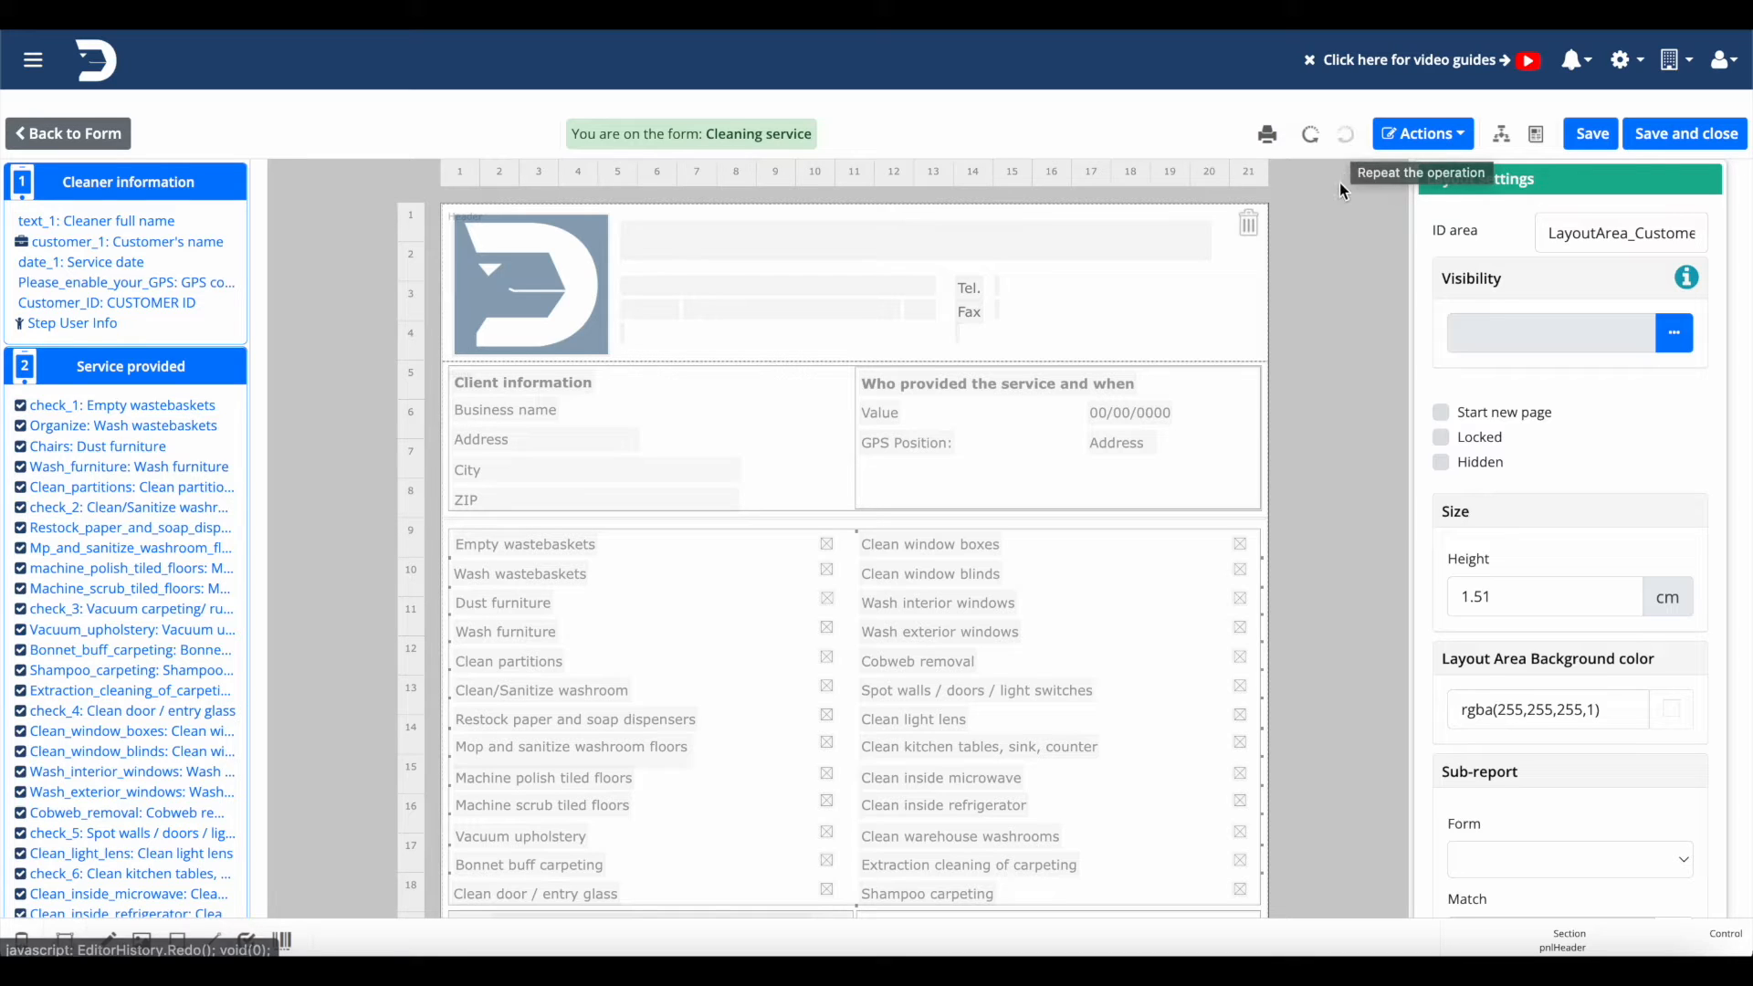
{"action": "left_click", "coordinate": [1462, 153]}
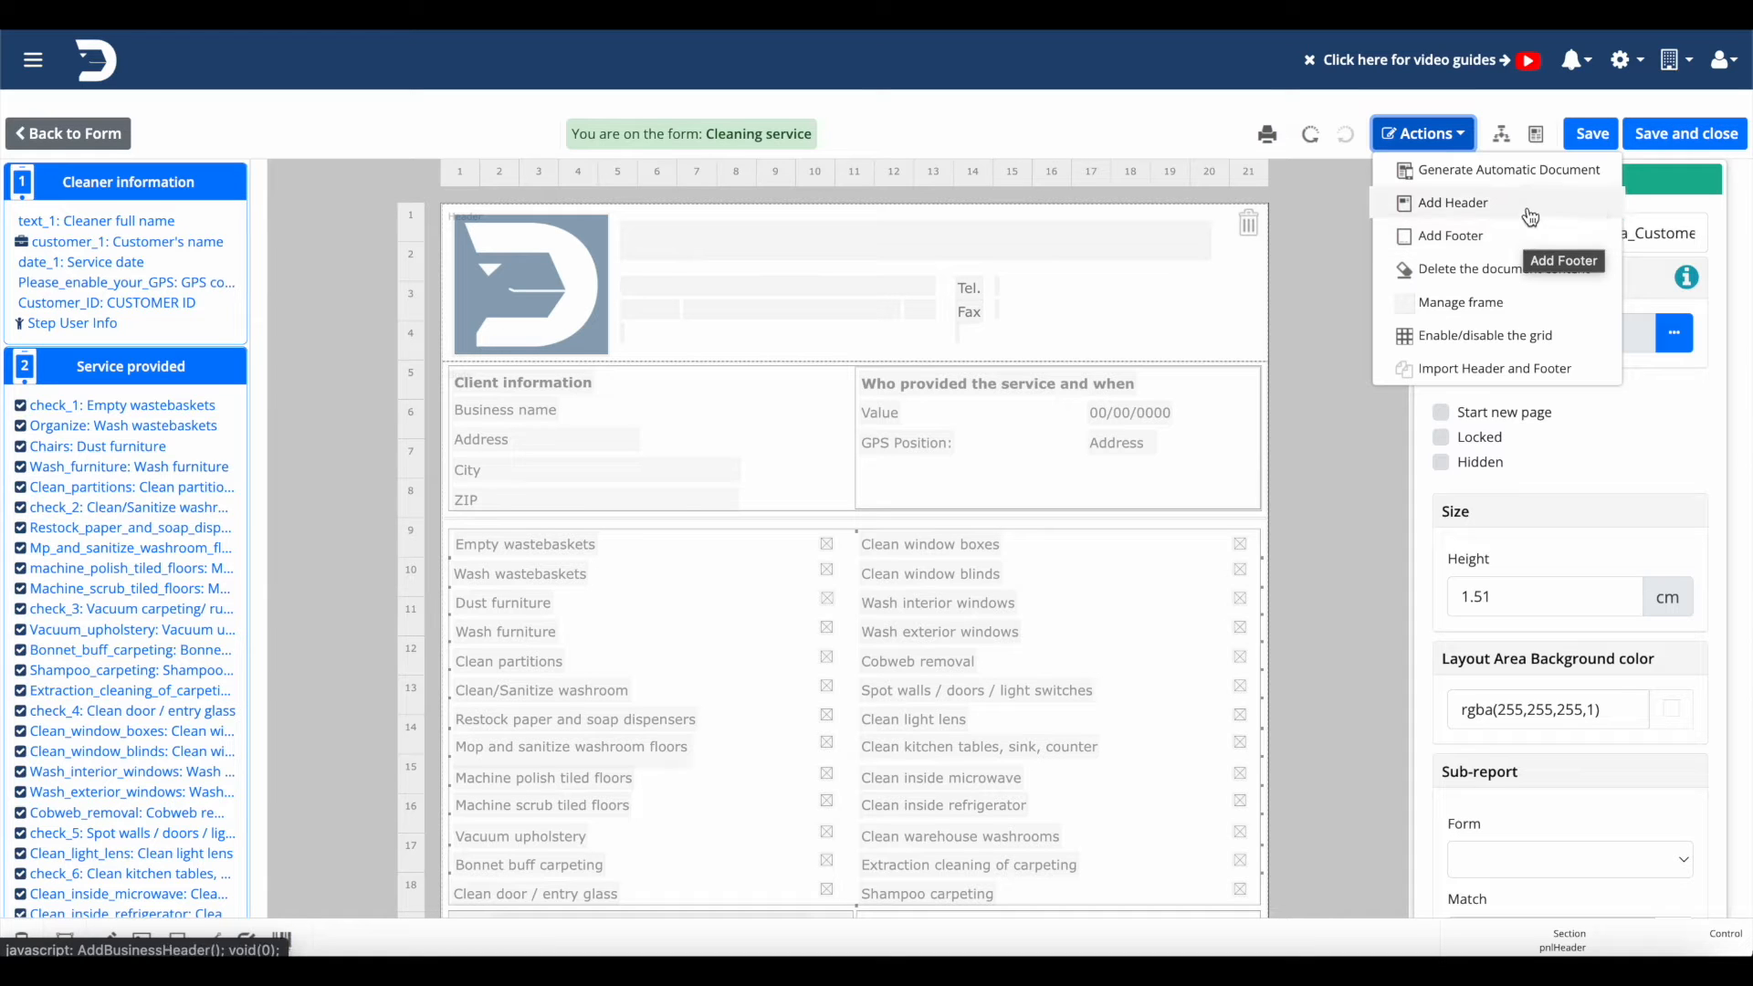
{"action": "left_click", "coordinate": [1527, 239]}
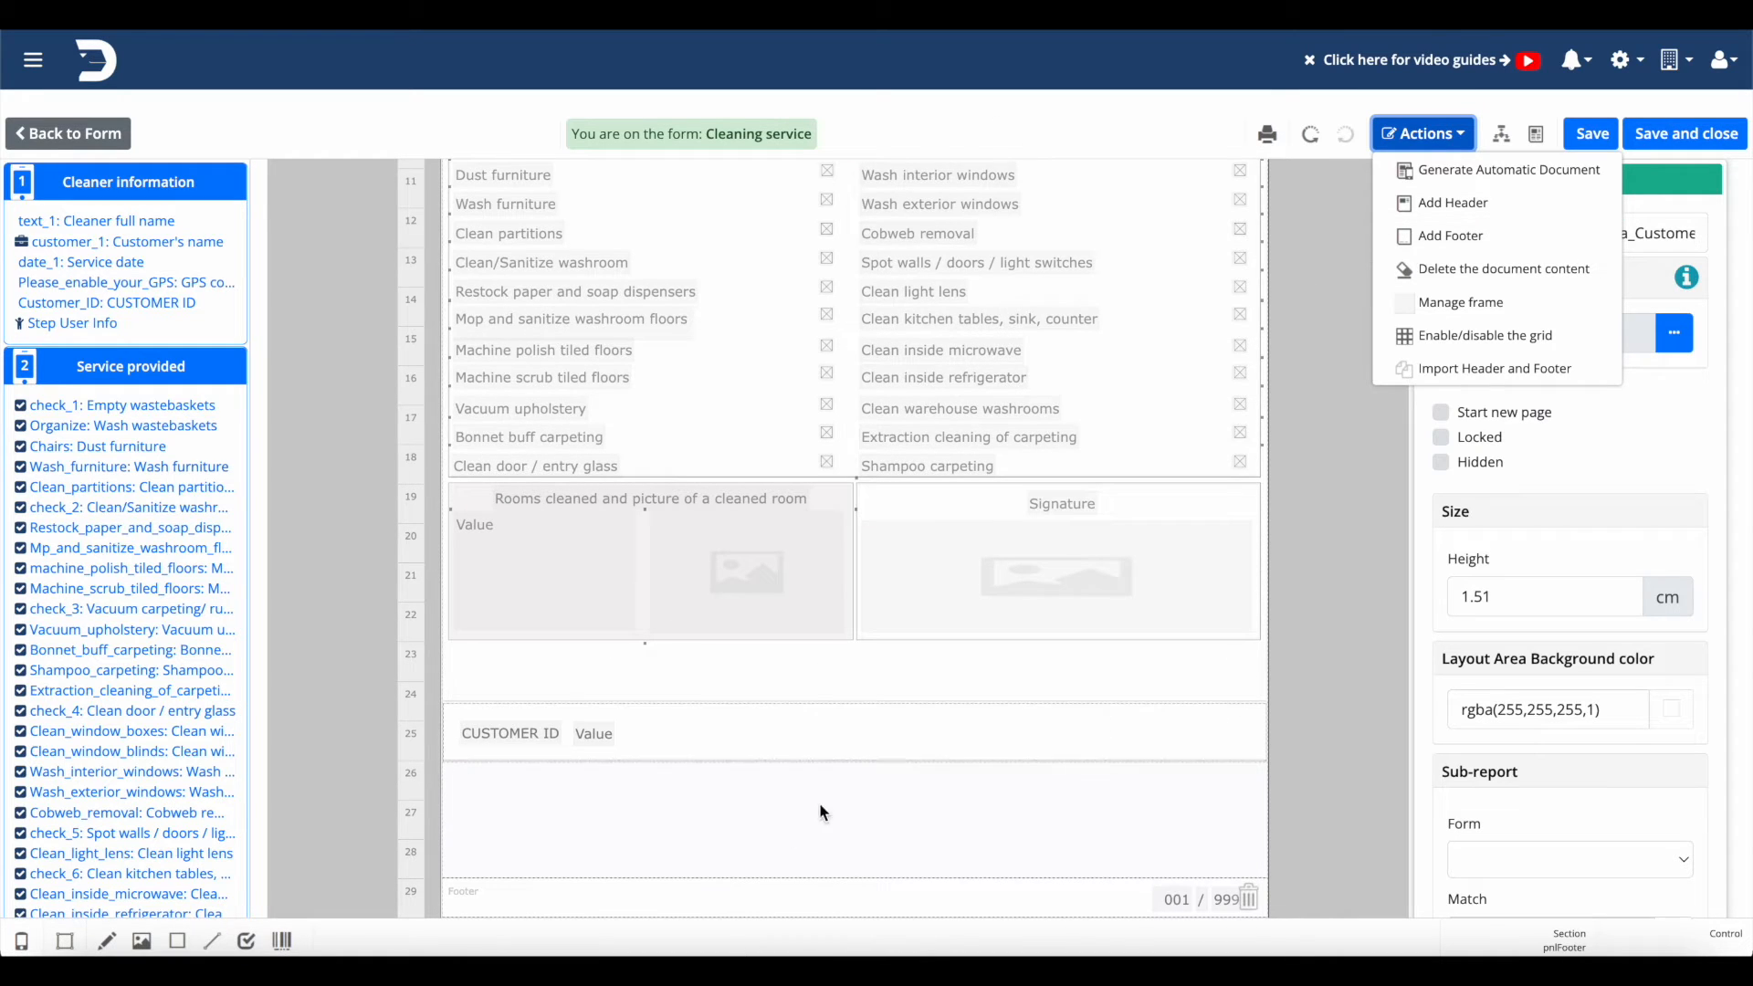
{"action": "scroll", "coordinate": [876, 905], "scroll_direction": "up", "scroll_amount": 5}
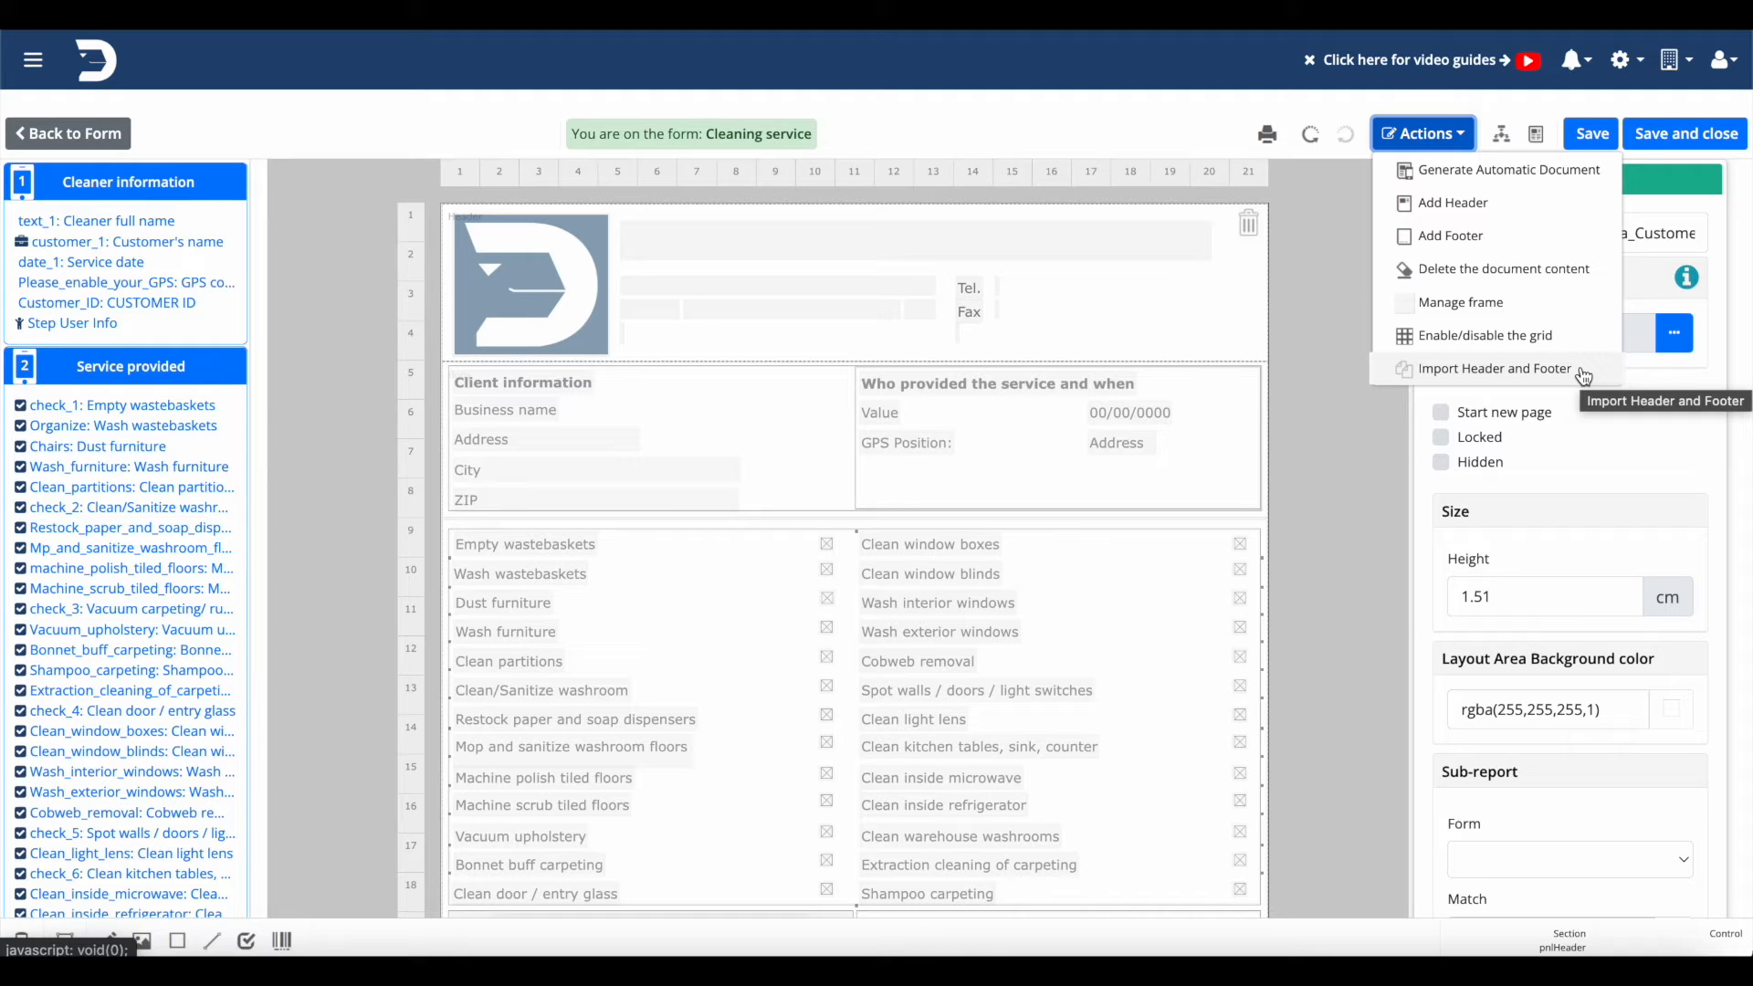
{"action": "left_click", "coordinate": [1464, 139]}
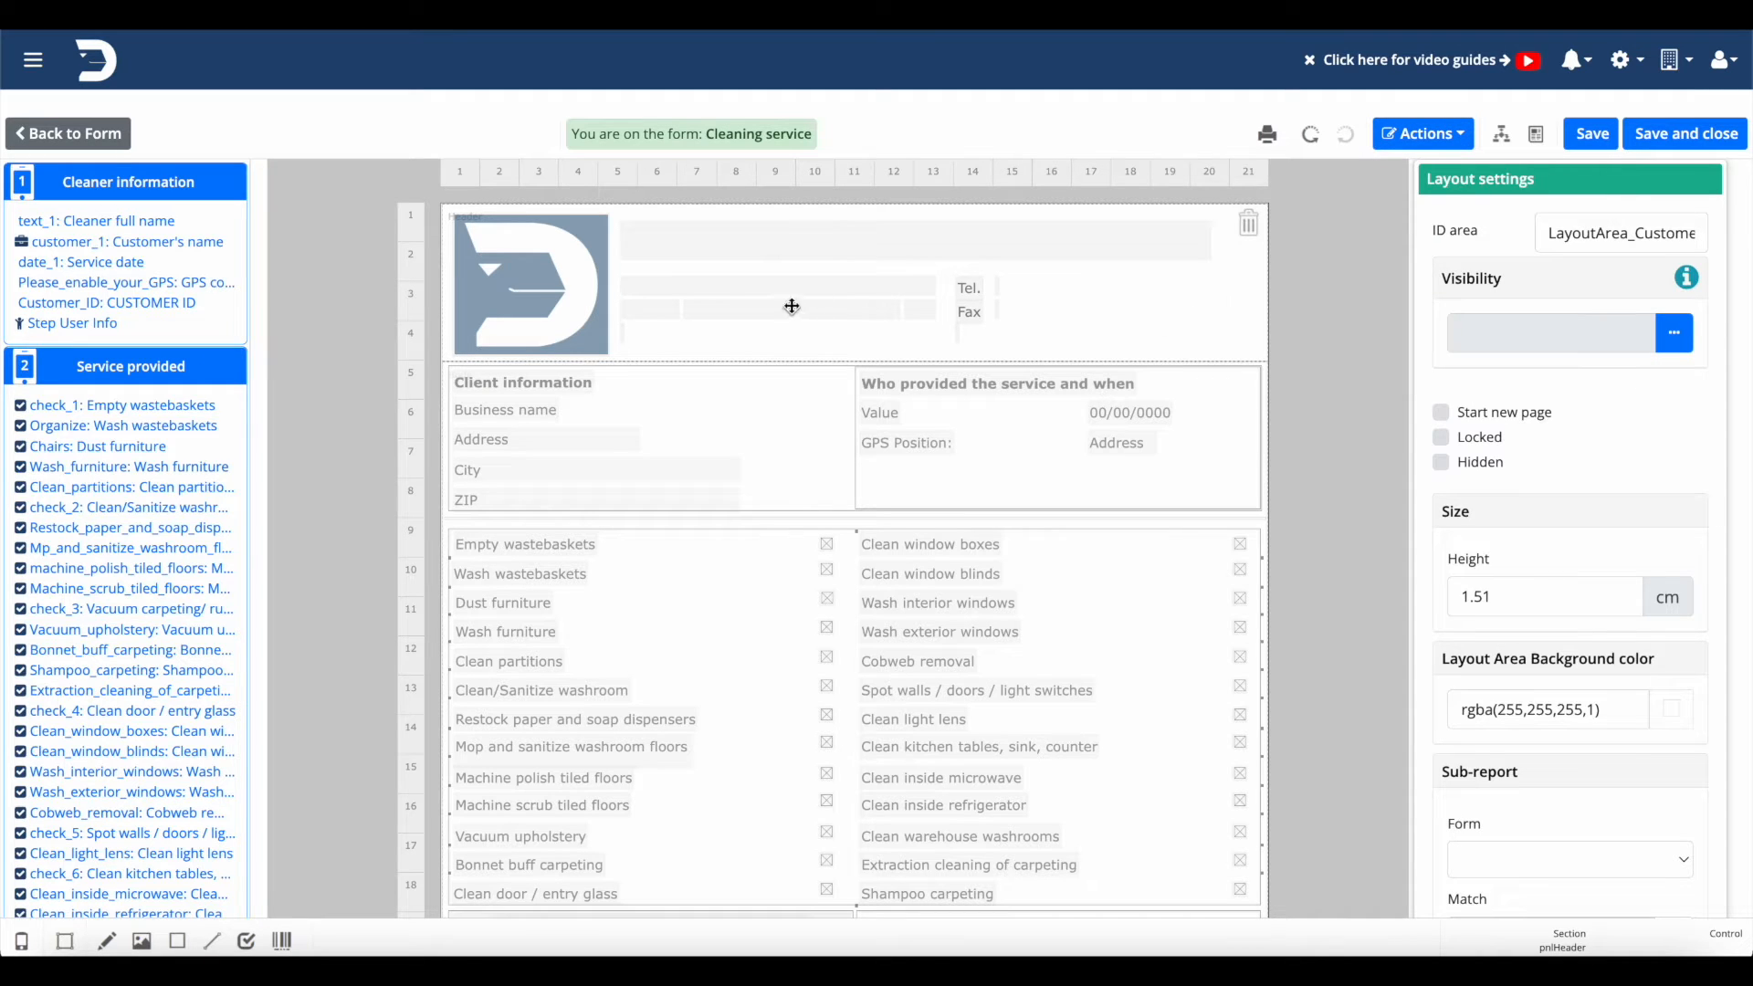
Examine the header business name field's settings for text, font family, size, colour, style and alignment.
{"action": "left_click", "coordinate": [723, 284]}
{"action": "left_click", "coordinate": [679, 242]}
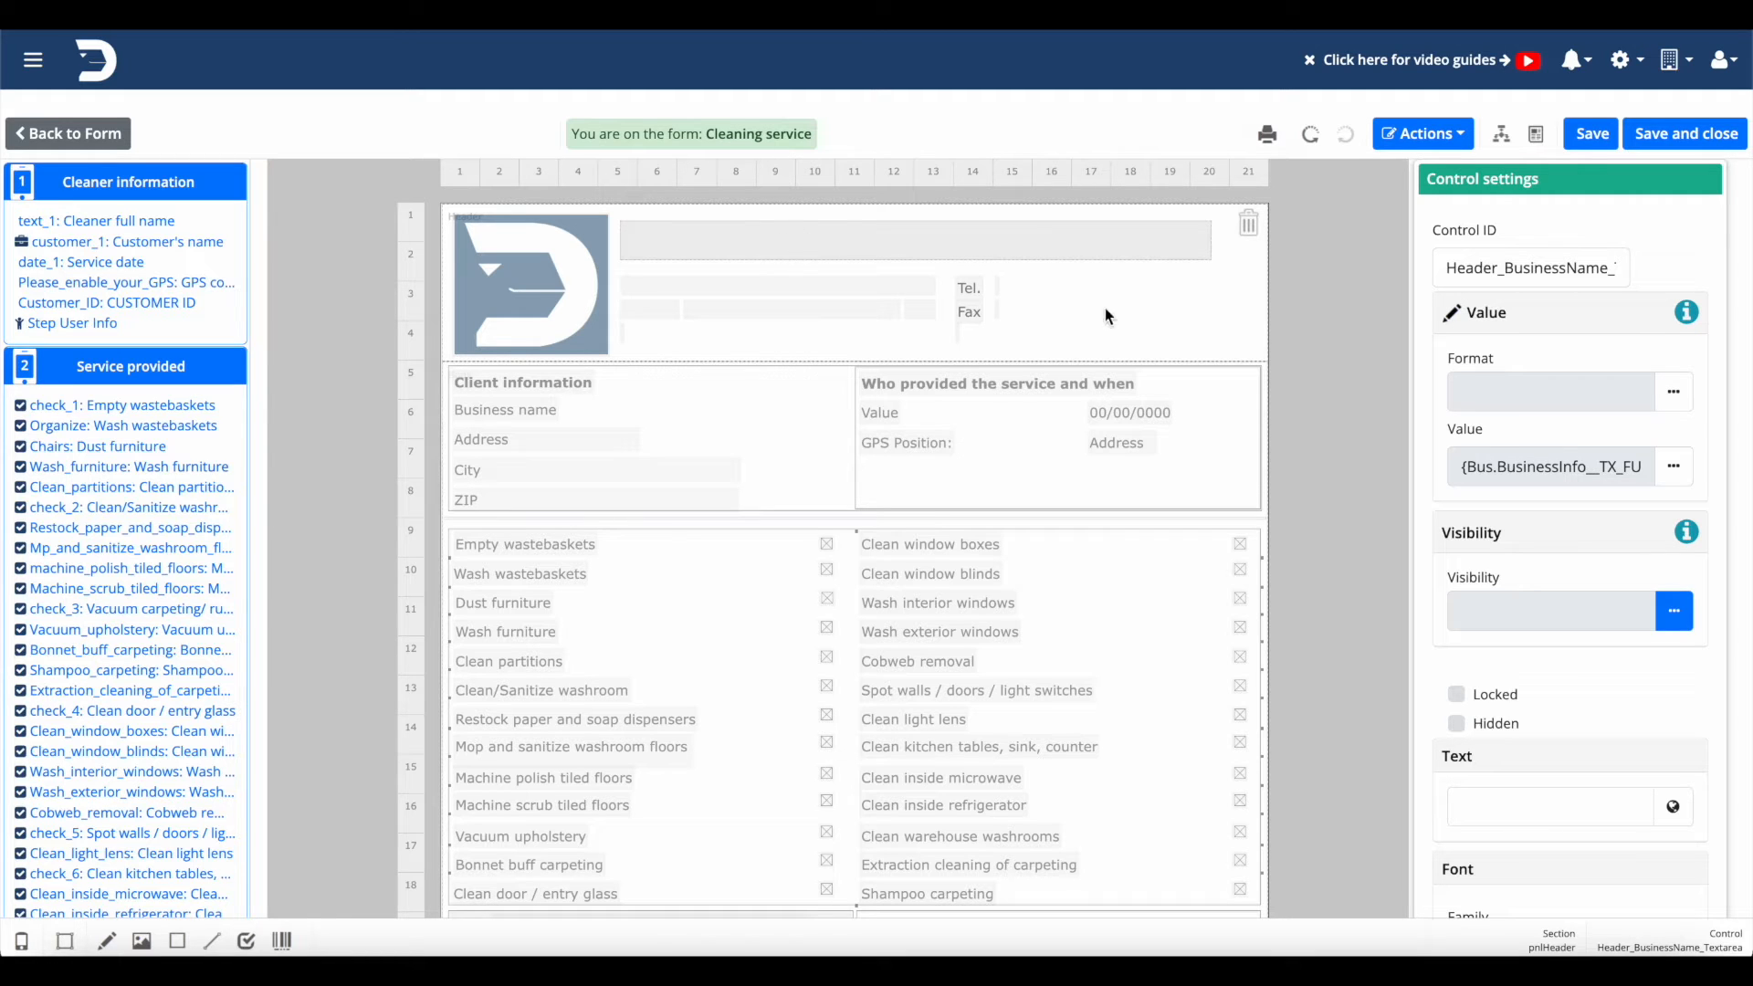
{"action": "scroll", "coordinate": [1552, 639], "scroll_direction": "down", "scroll_amount": 4}
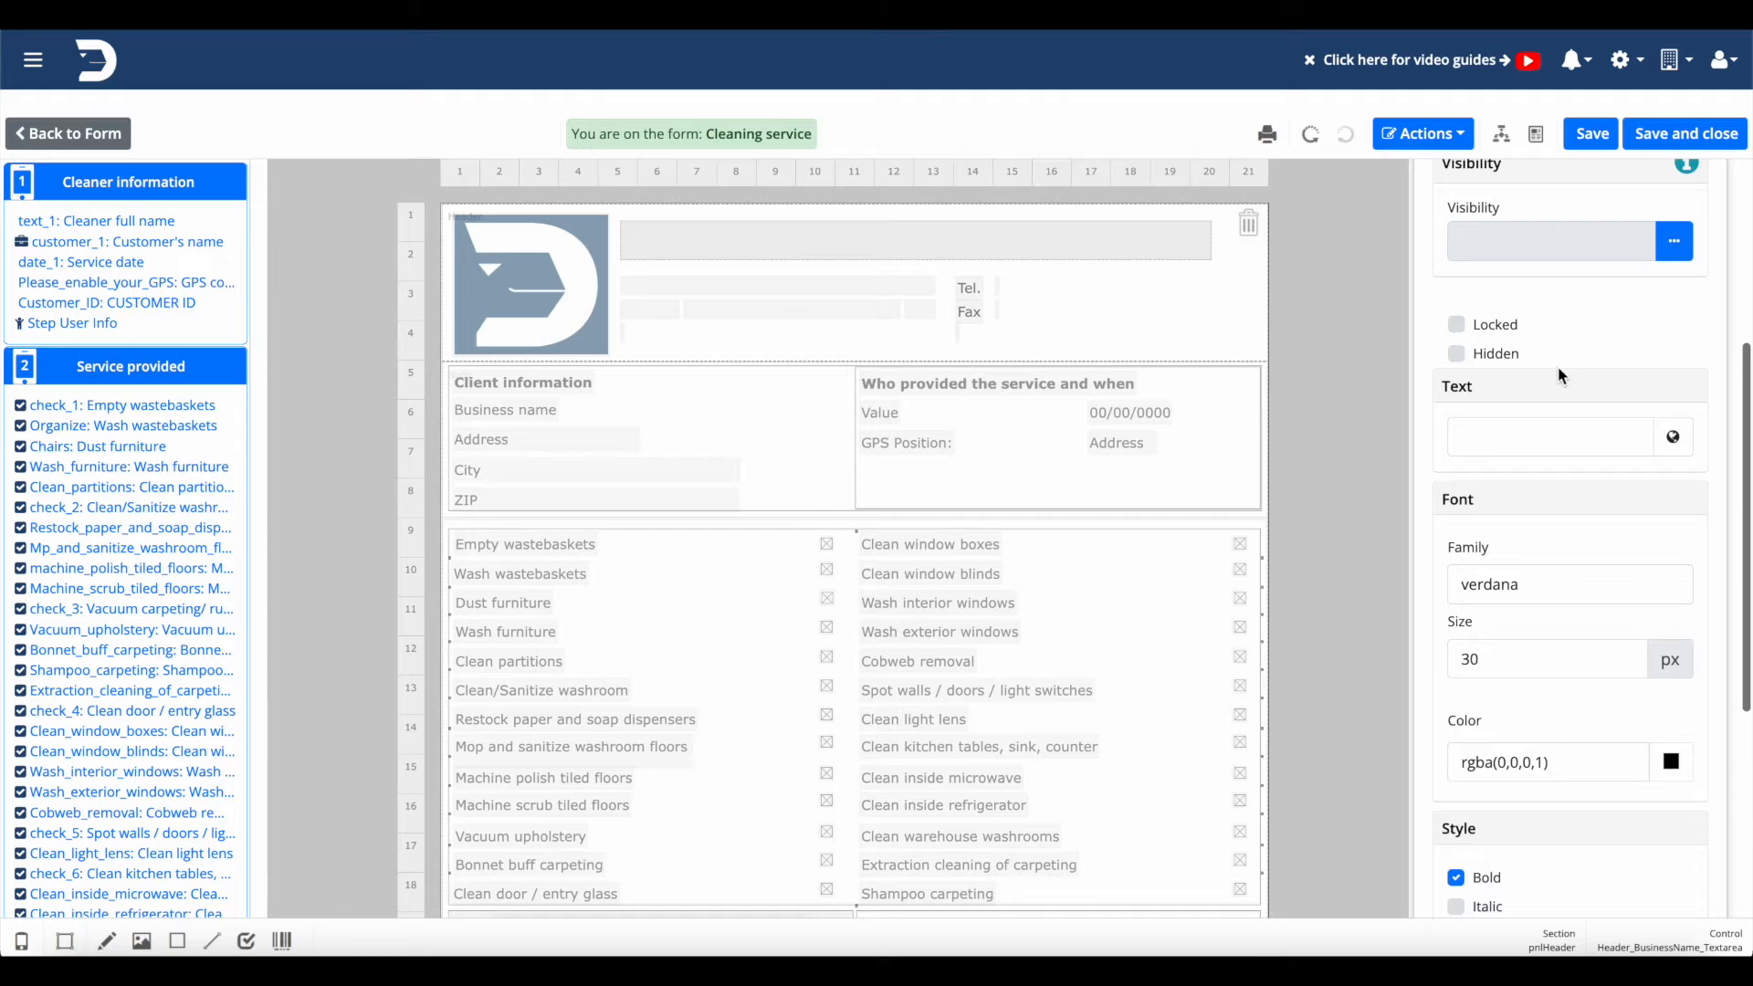
{"action": "left_click", "coordinate": [1549, 436]}
{"action": "left_click", "coordinate": [1414, 446]}
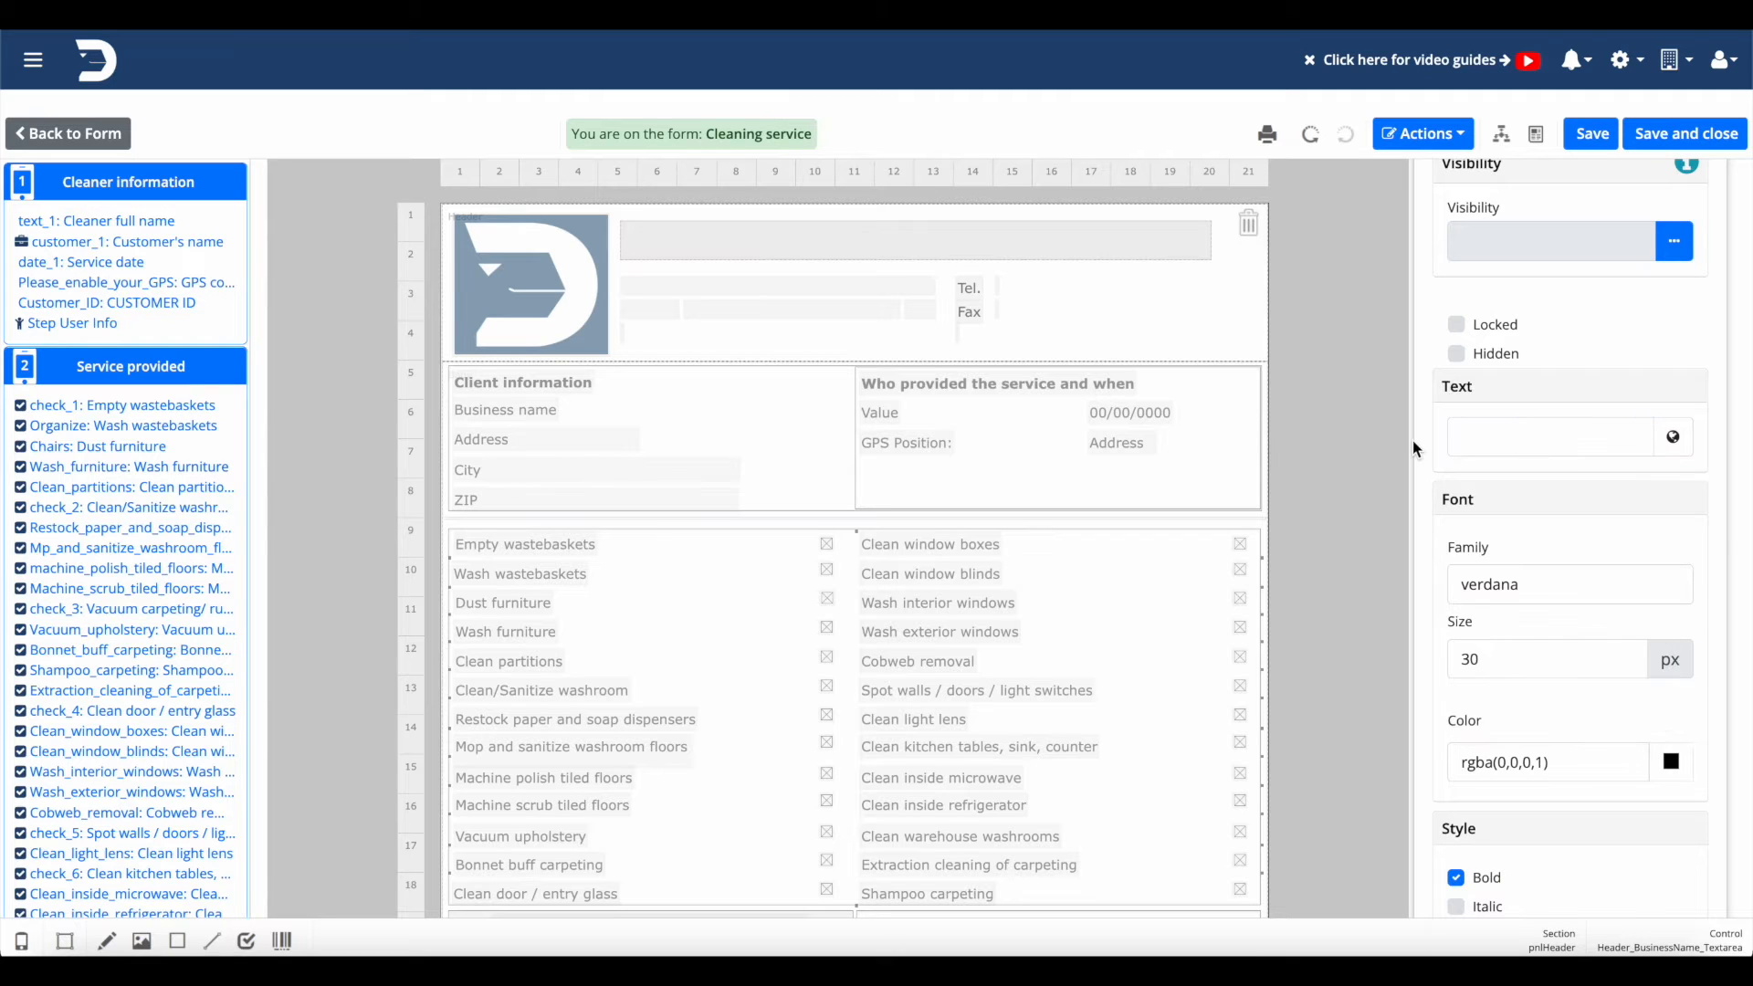
{"action": "scroll", "coordinate": [1511, 661], "scroll_direction": "down", "scroll_amount": 1}
{"action": "scroll", "coordinate": [1512, 660], "scroll_direction": "down", "scroll_amount": 2}
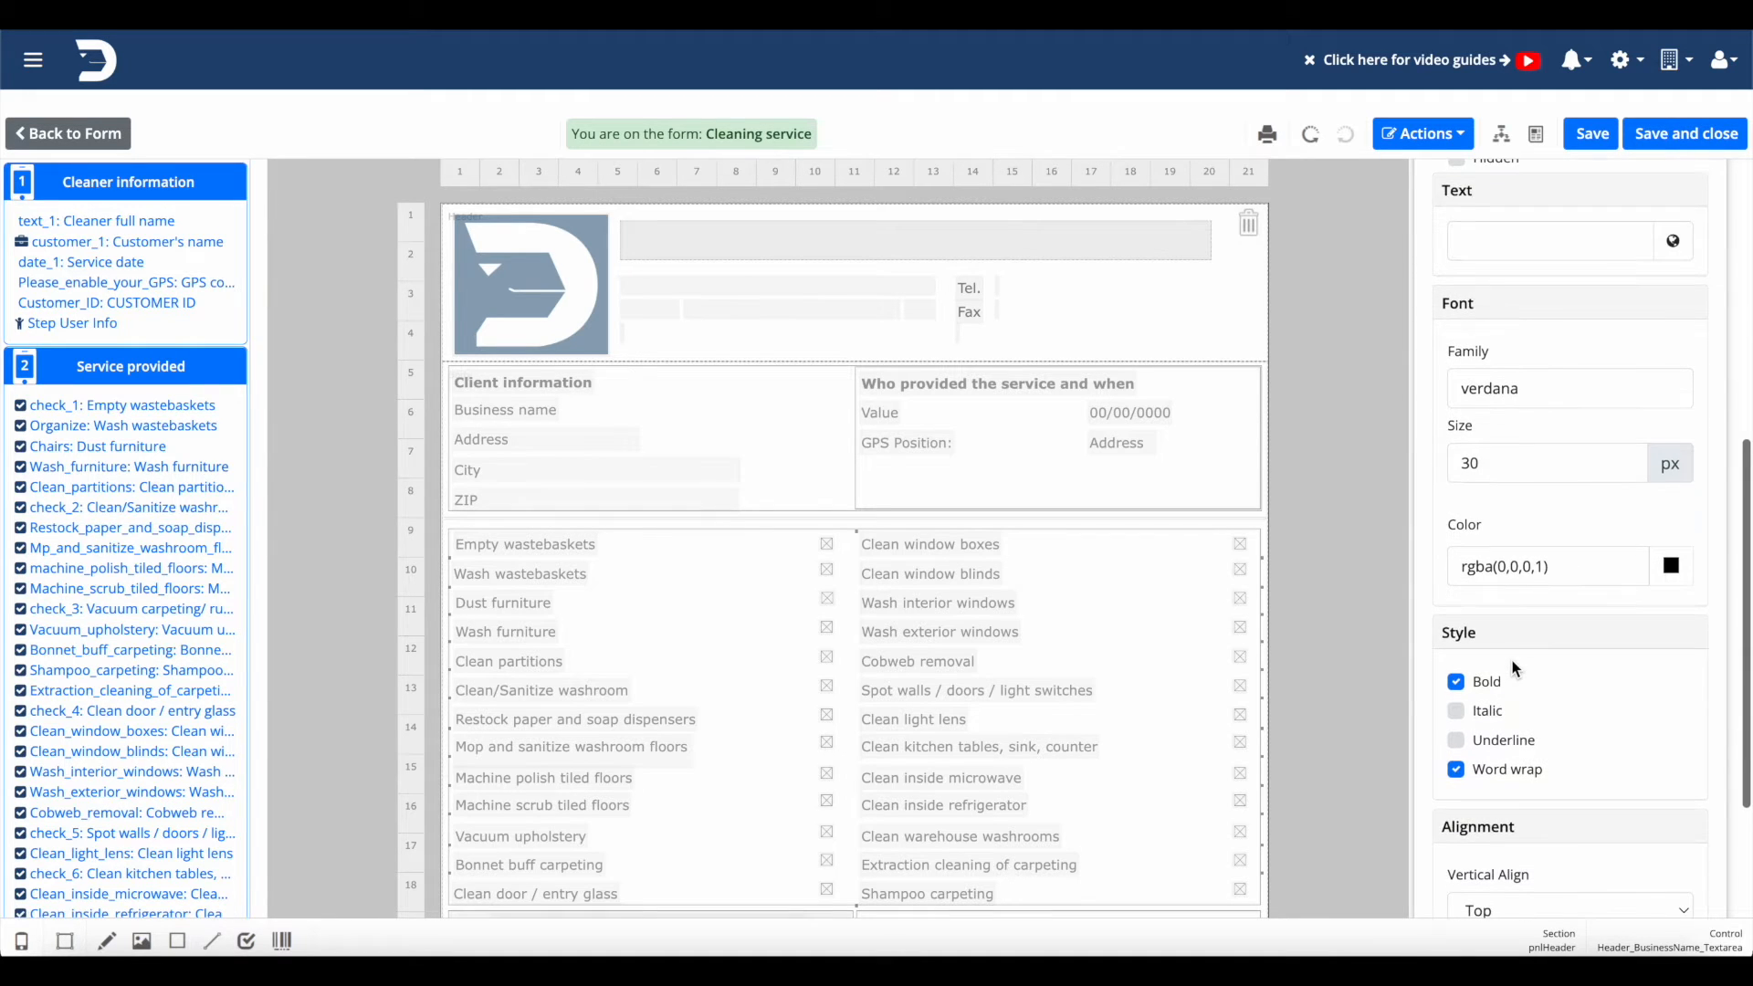
{"action": "left_click", "coordinate": [1543, 396]}
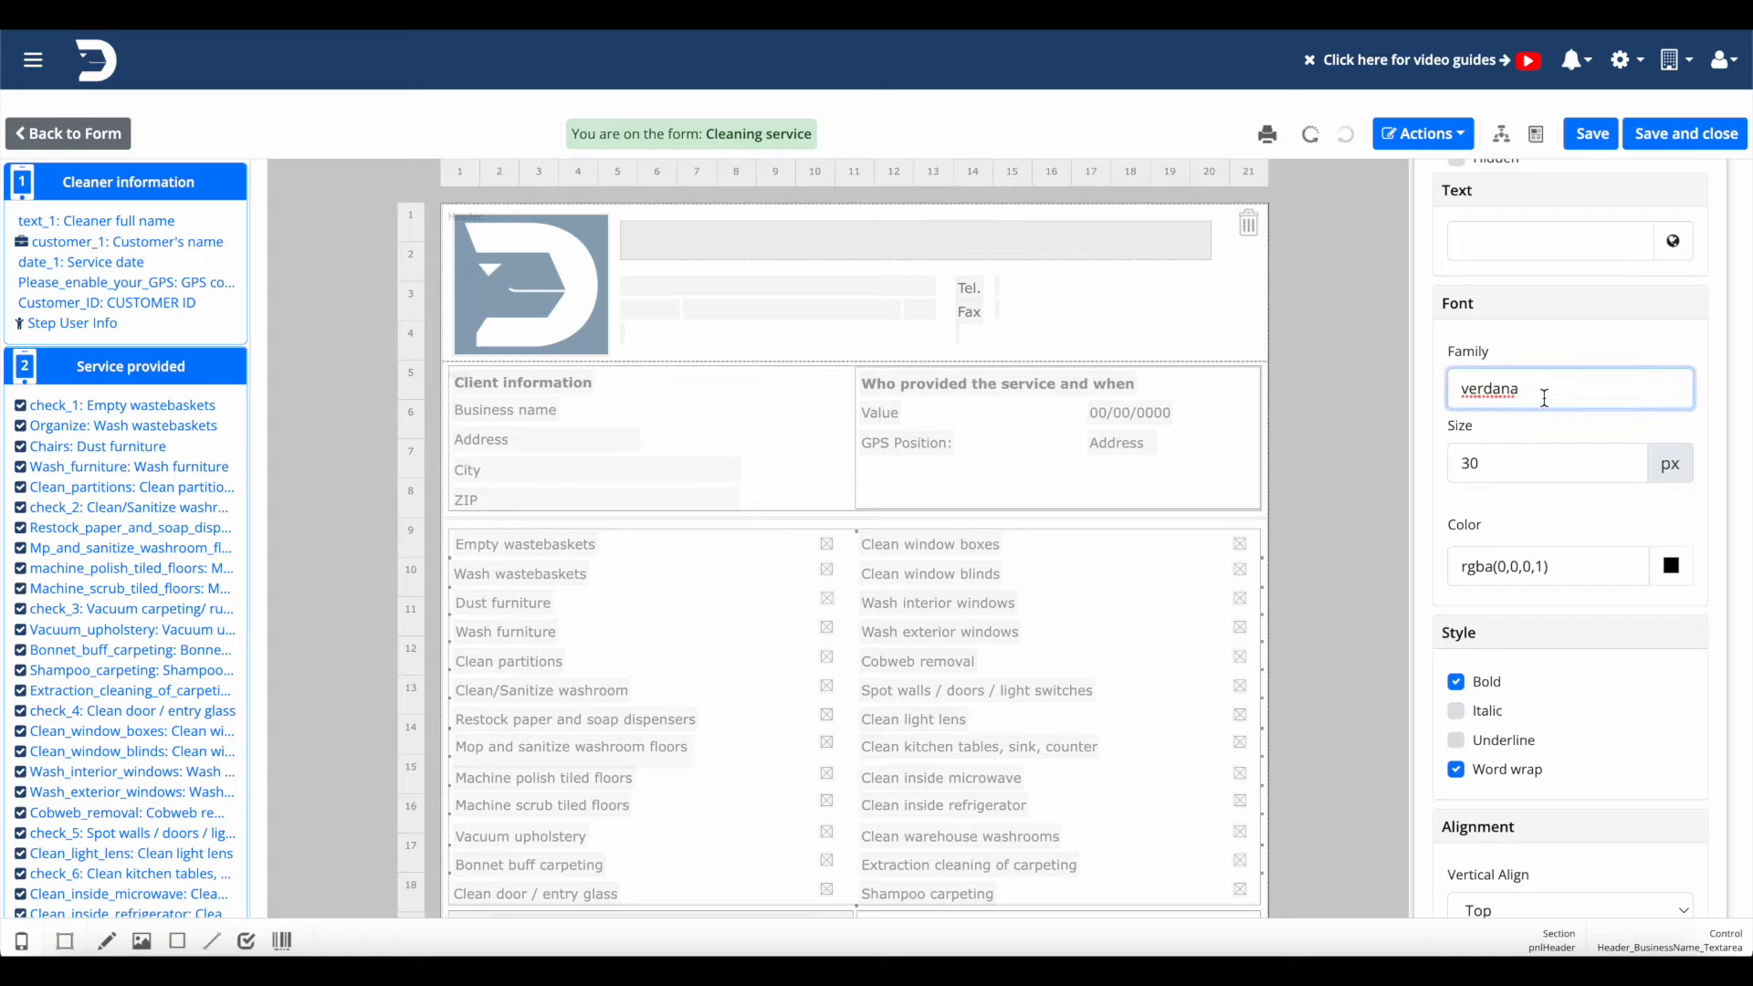
{"action": "double_click", "coordinate": [1560, 401]}
{"action": "left_click", "coordinate": [1547, 429]}
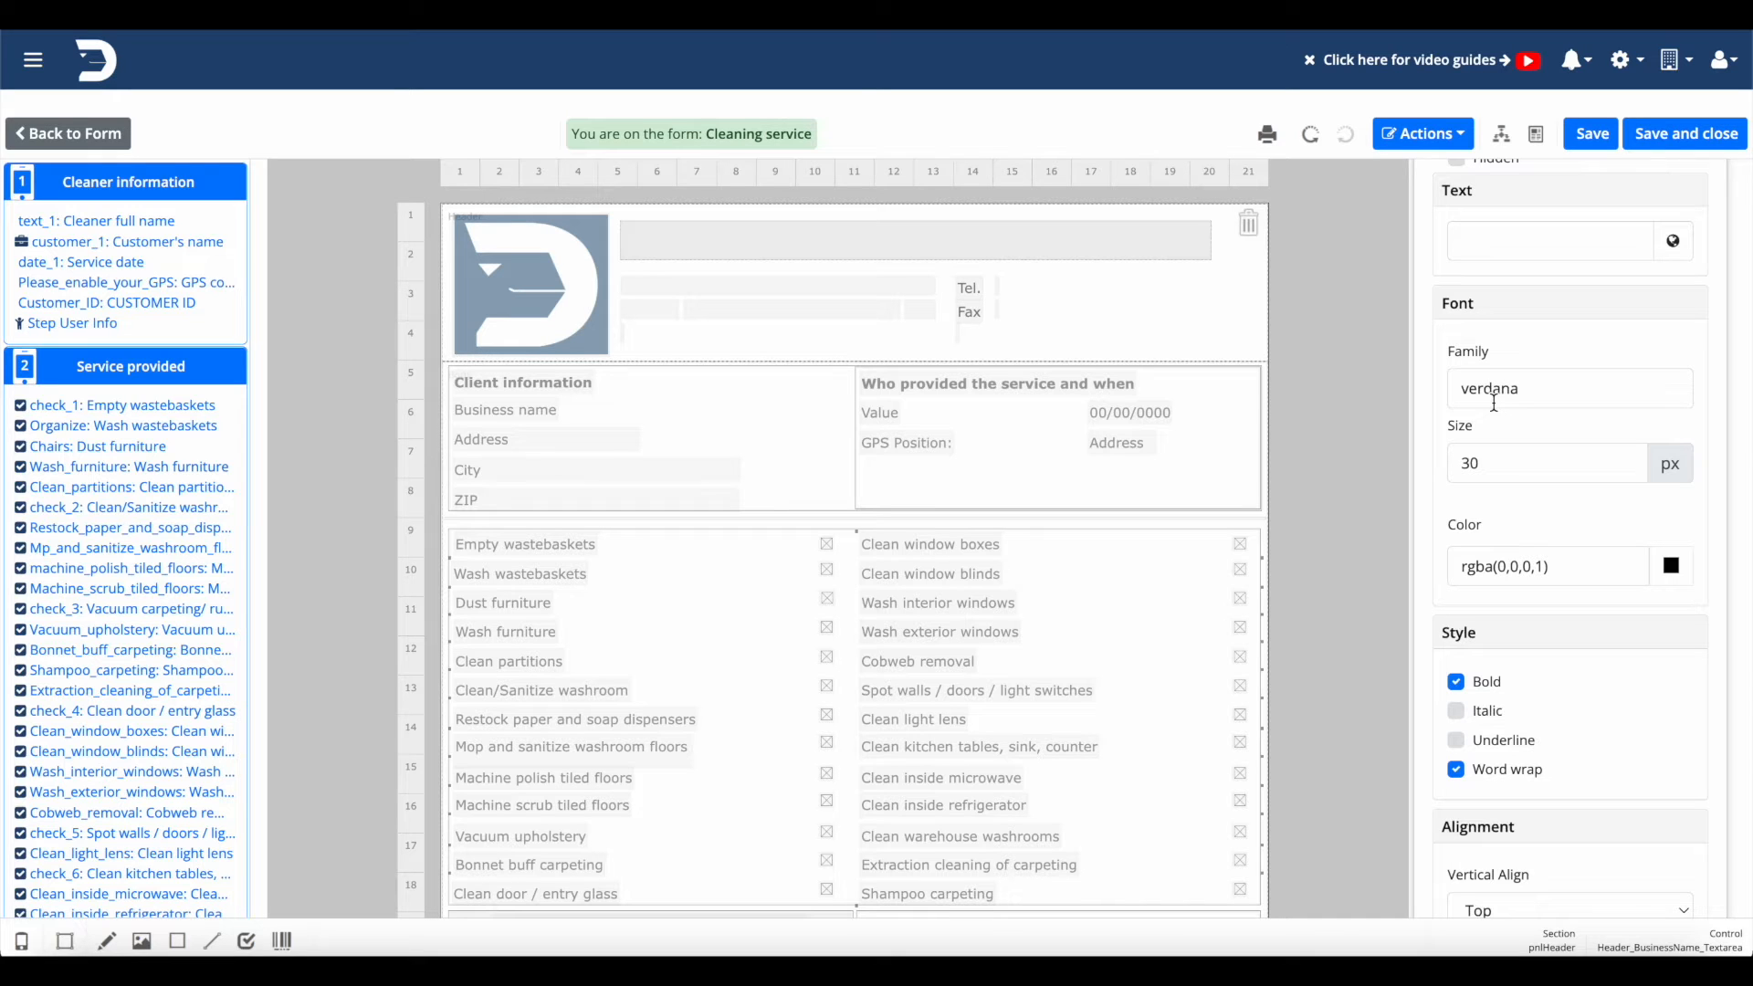
{"action": "scroll", "coordinate": [1509, 406], "scroll_direction": "down", "scroll_amount": 1}
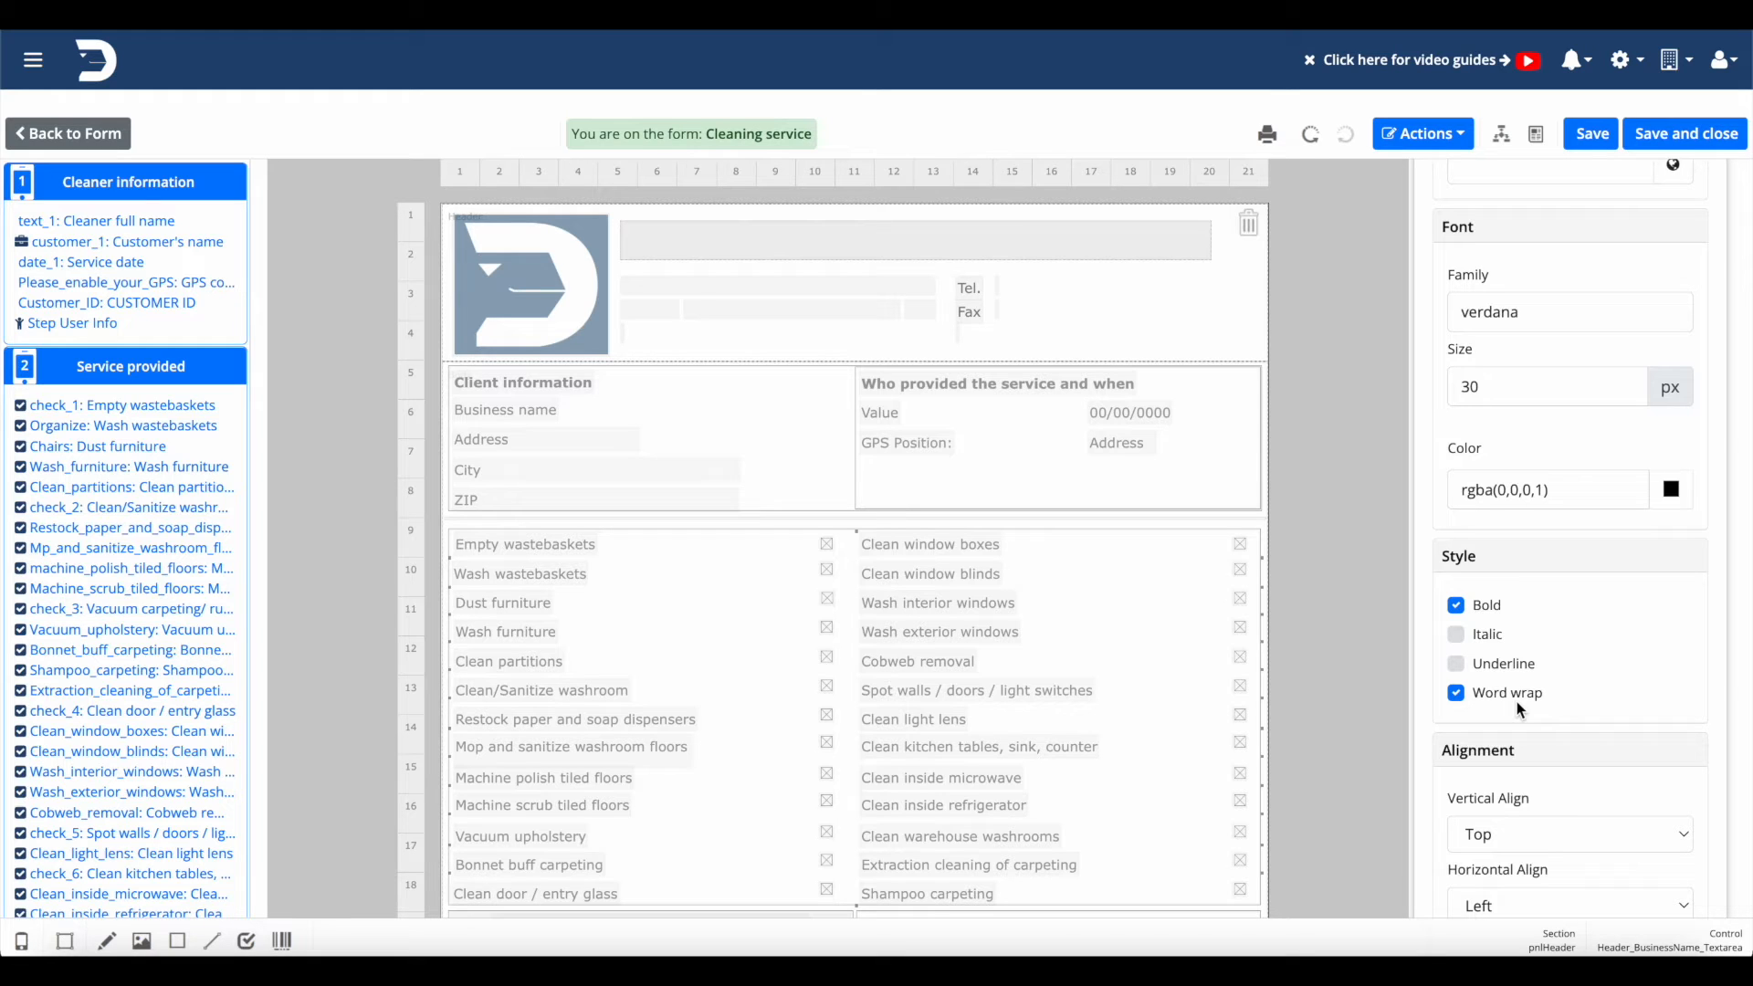
{"action": "left_click", "coordinate": [1672, 508]}
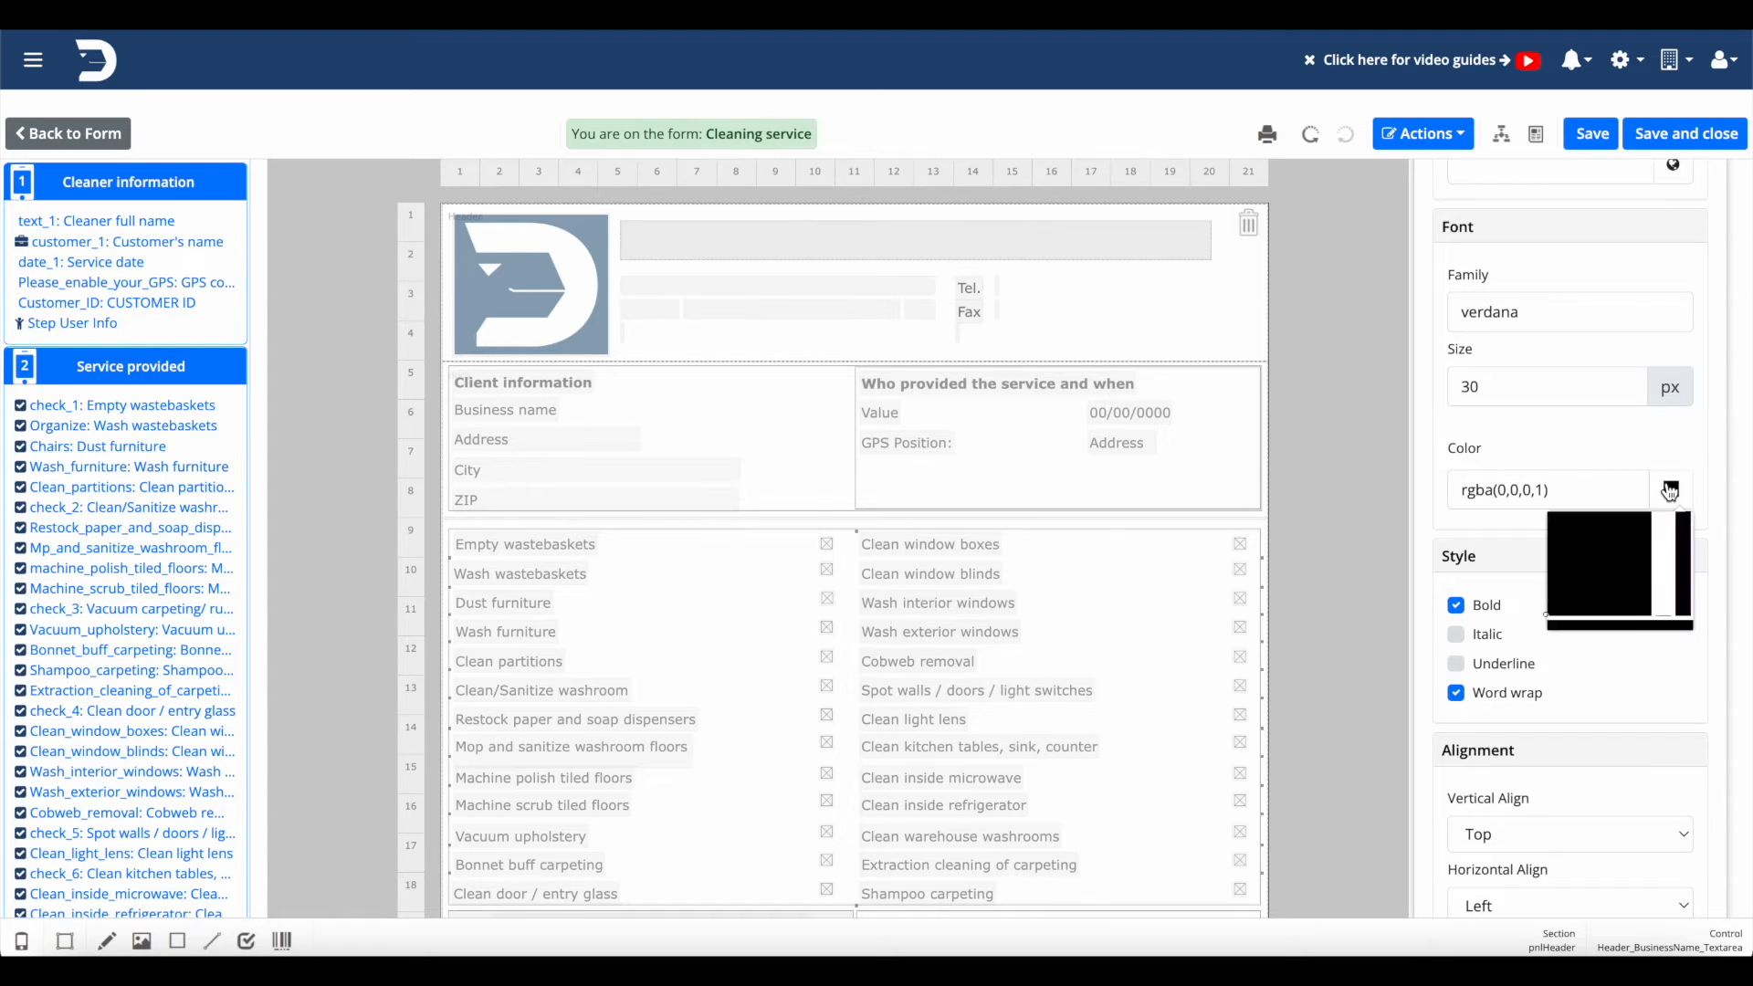
{"action": "left_click", "coordinate": [1596, 674]}
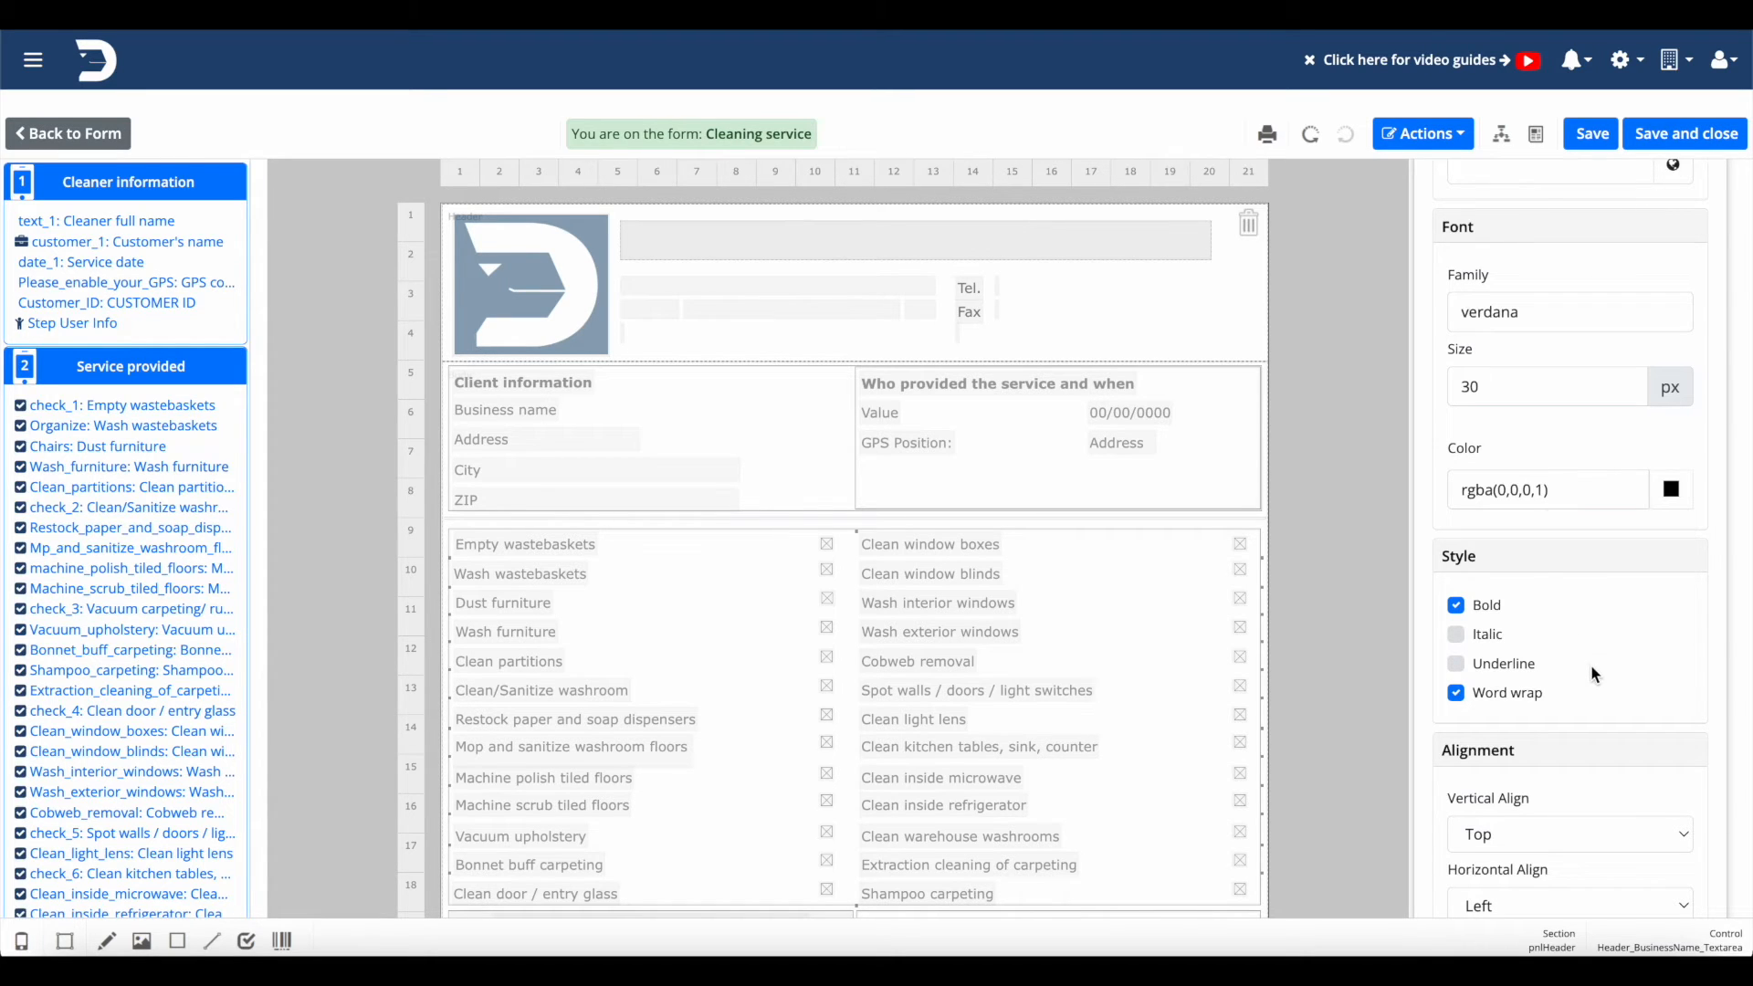
Examine the remaining style and alignment settings of the header business name field.
{"action": "scroll", "coordinate": [1596, 674], "scroll_direction": "down", "scroll_amount": 2}
{"action": "scroll", "coordinate": [1596, 674], "scroll_direction": "up", "scroll_amount": 6}
{"action": "scroll", "coordinate": [1595, 674], "scroll_direction": "down", "scroll_amount": 8}
{"action": "scroll", "coordinate": [1084, 623], "scroll_direction": "down", "scroll_amount": 1}
{"action": "scroll", "coordinate": [1083, 623], "scroll_direction": "up", "scroll_amount": 1}
Select elements in the client information section and nudge the "Who provided the service and when" frame slightly left and down.
{"action": "left_click", "coordinate": [696, 502]}
{"action": "left_click_drag", "start_coordinate": [702, 497], "coordinate": [696, 497]}
{"action": "left_click", "coordinate": [949, 440]}
{"action": "left_click_drag", "start_coordinate": [956, 434], "coordinate": [948, 439]}
{"action": "left_click", "coordinate": [1037, 355]}
{"action": "left_click", "coordinate": [989, 484]}
{"action": "left_click", "coordinate": [792, 447]}
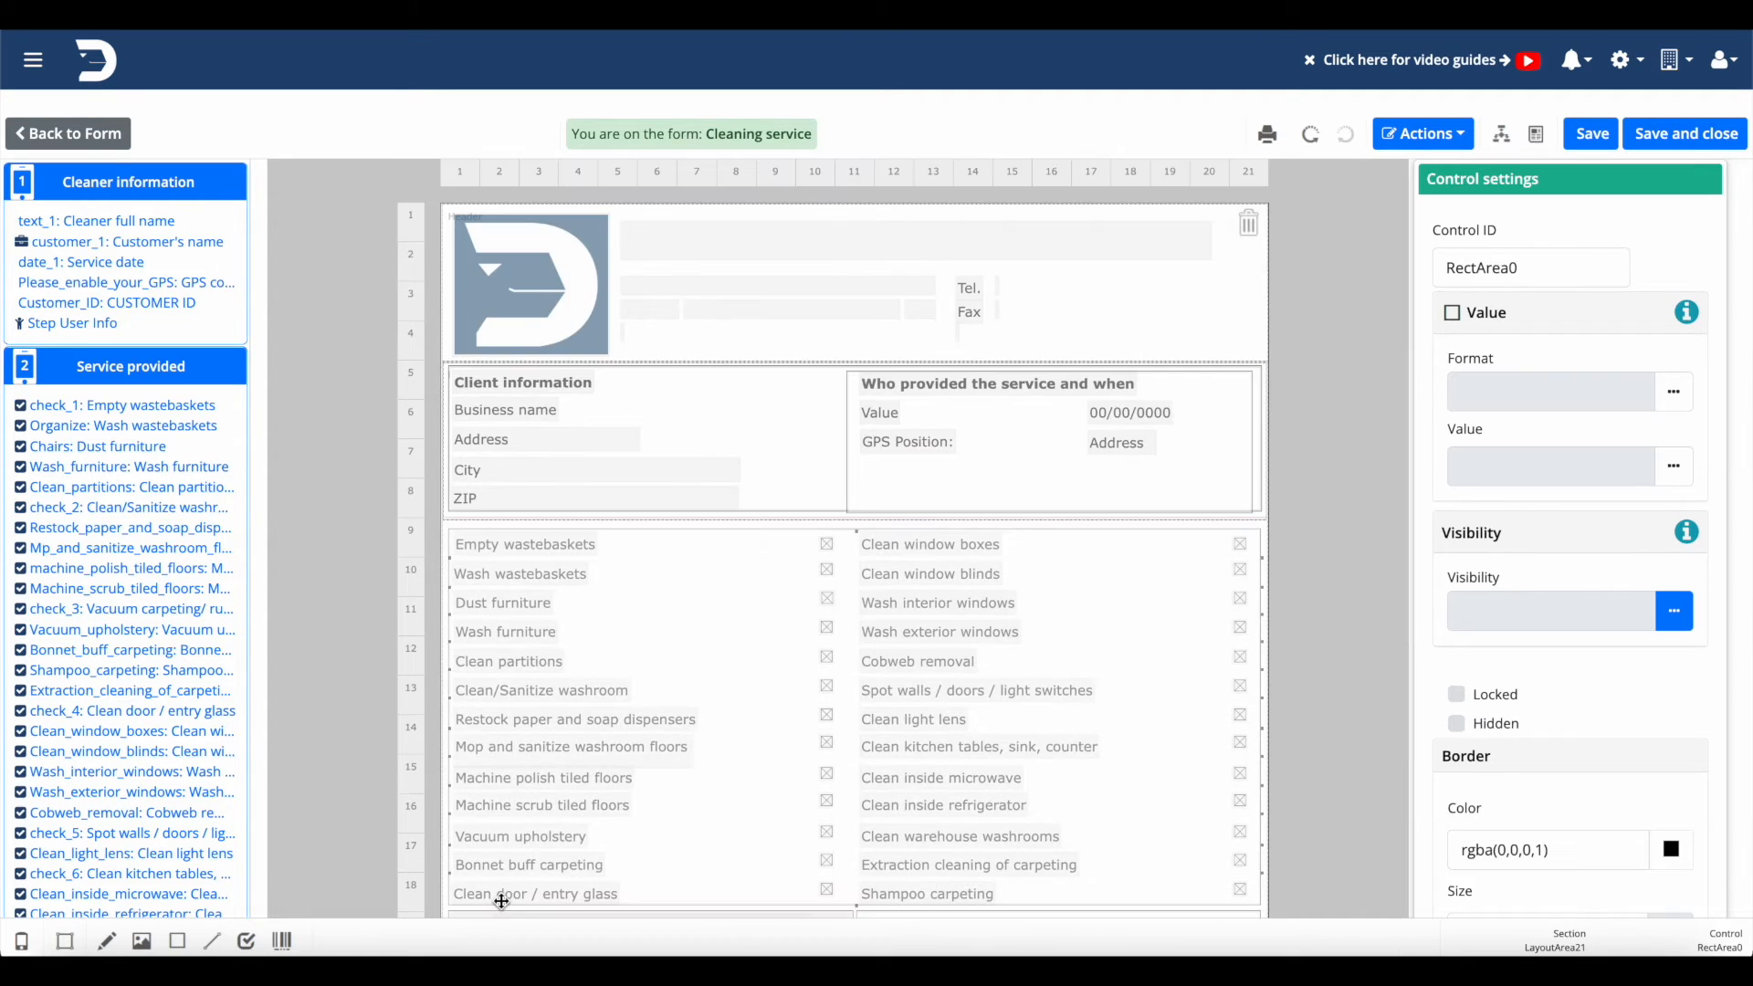
Inspect the rooms cleaned, picture and signature elements, and the frame around the client information.
{"action": "scroll", "coordinate": [501, 902], "scroll_direction": "down", "scroll_amount": 5}
{"action": "left_click", "coordinate": [728, 567]}
{"action": "left_click", "coordinate": [614, 581]}
{"action": "mouse_move", "coordinate": [1000, 570]}
{"action": "left_mouse_down"}
{"action": "mouse_move", "coordinate": [998, 611]}
{"action": "mouse_move", "coordinate": [1002, 568]}
{"action": "left_mouse_up"}
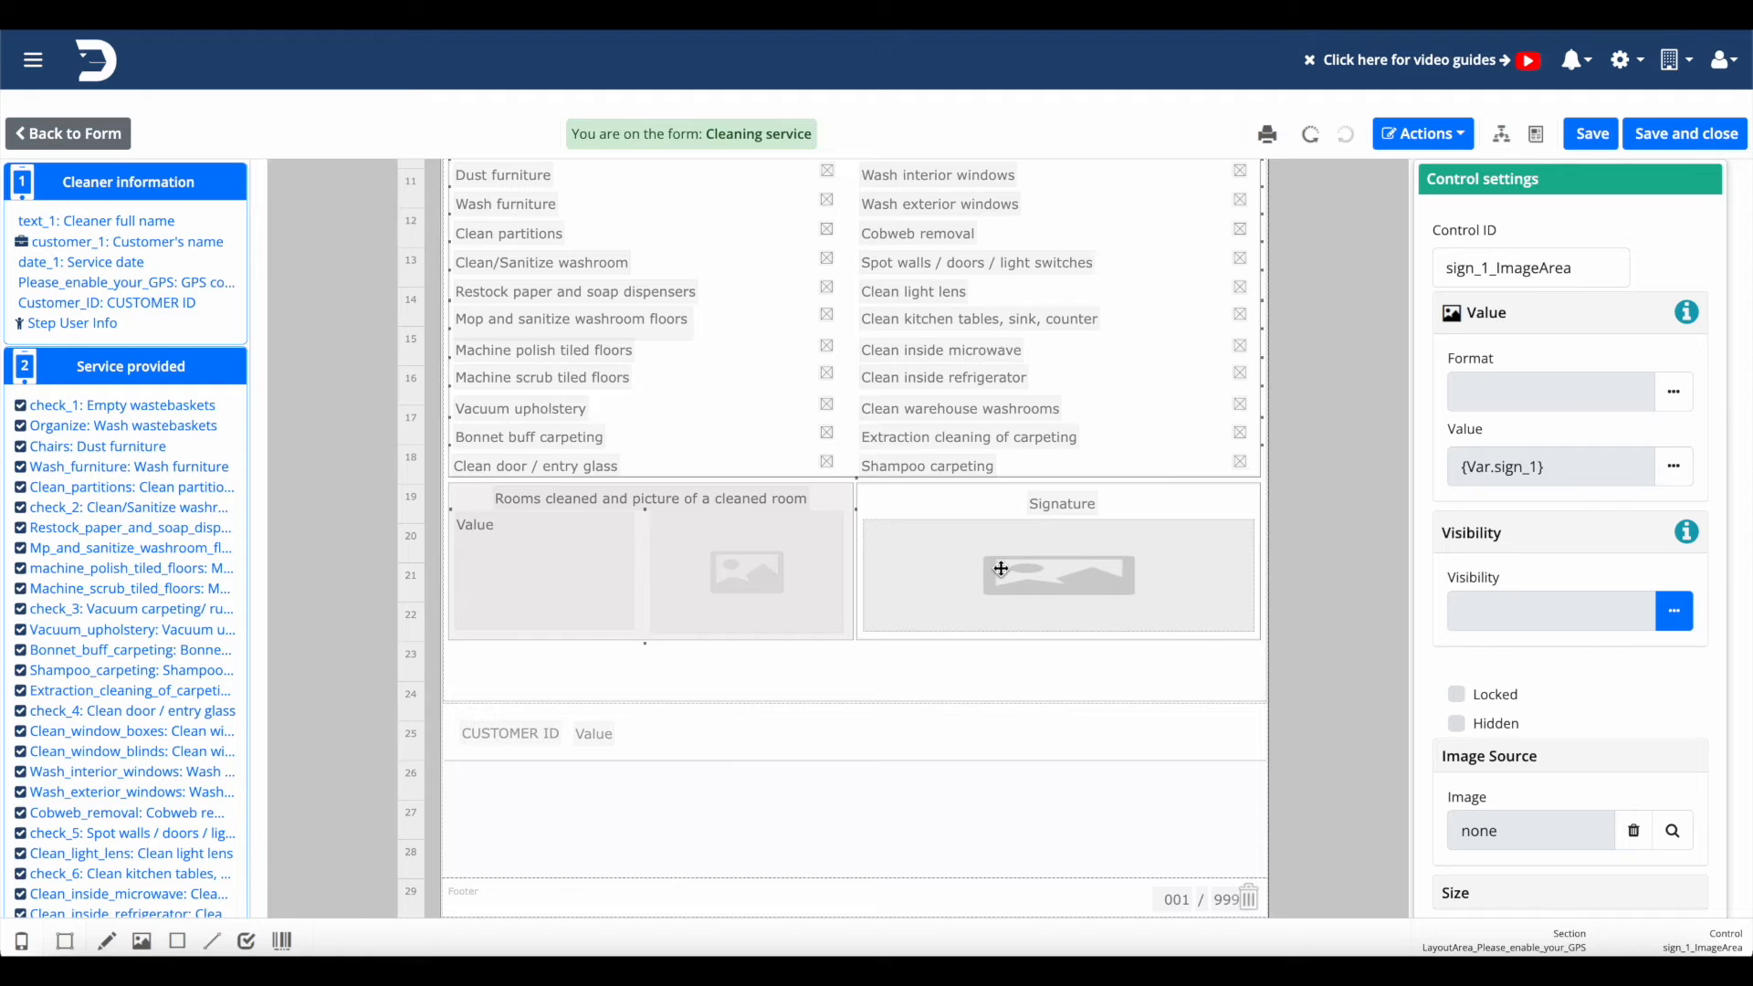
{"action": "scroll", "coordinate": [944, 644], "scroll_direction": "up", "scroll_amount": 5}
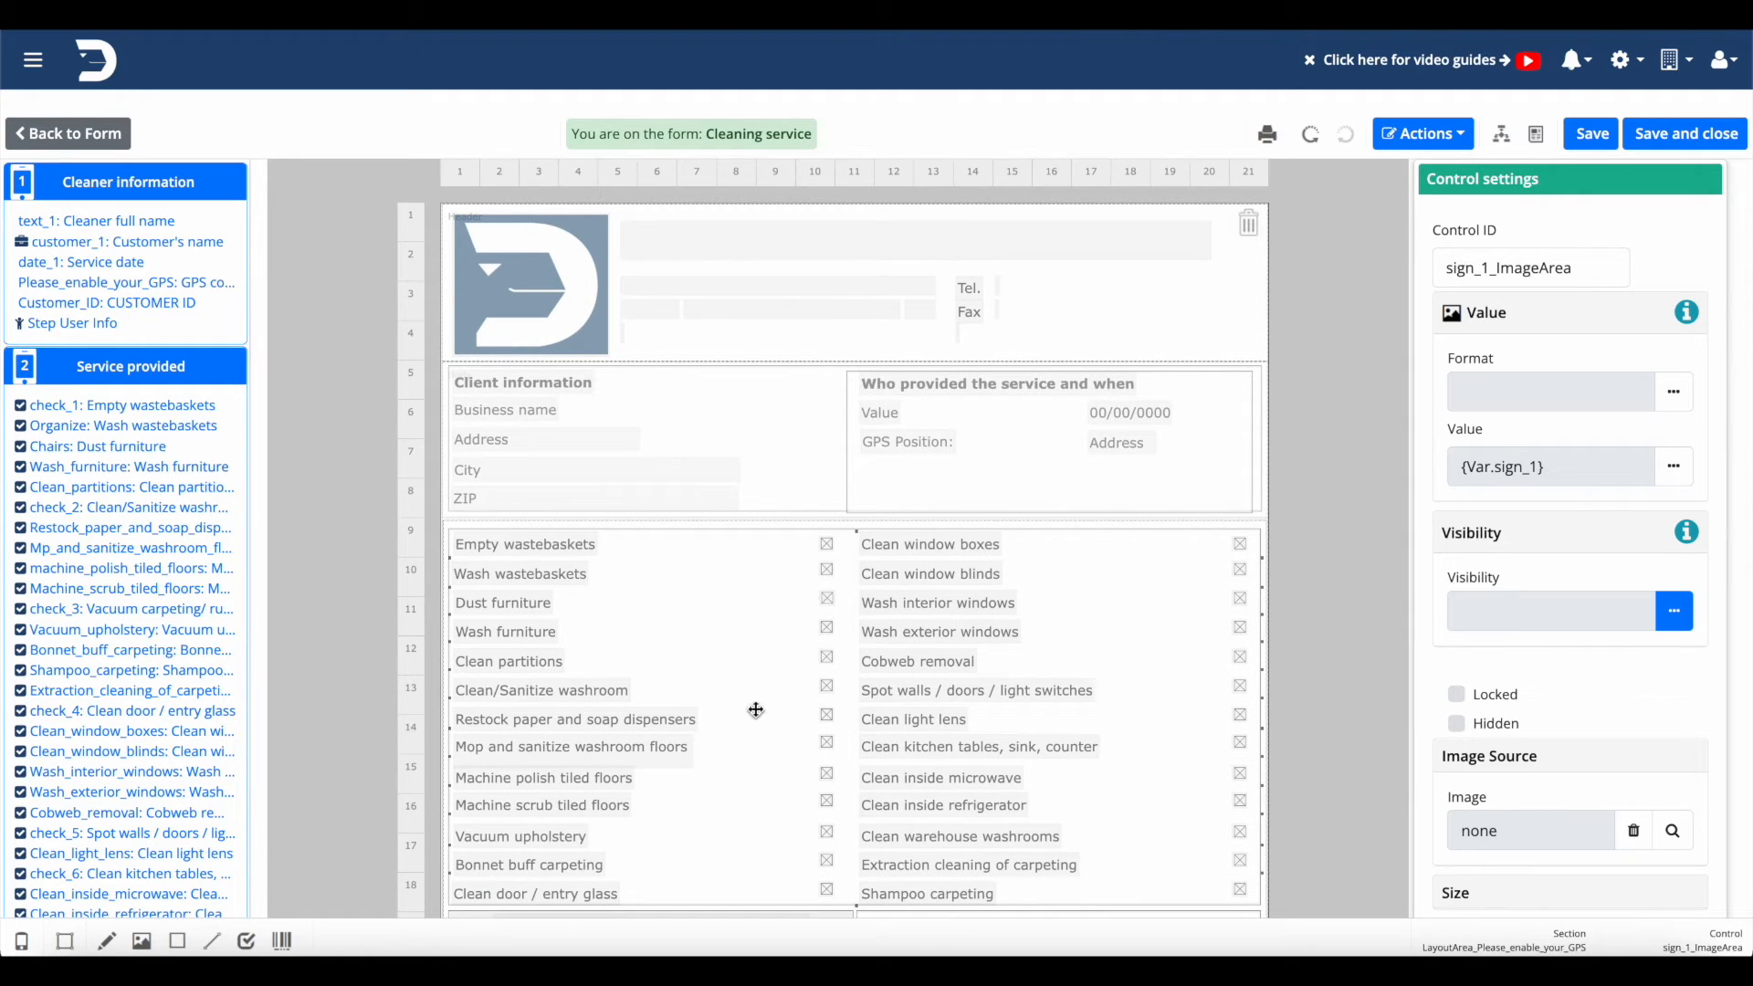
{"action": "left_click", "coordinate": [825, 458]}
{"action": "left_click", "coordinate": [819, 452]}
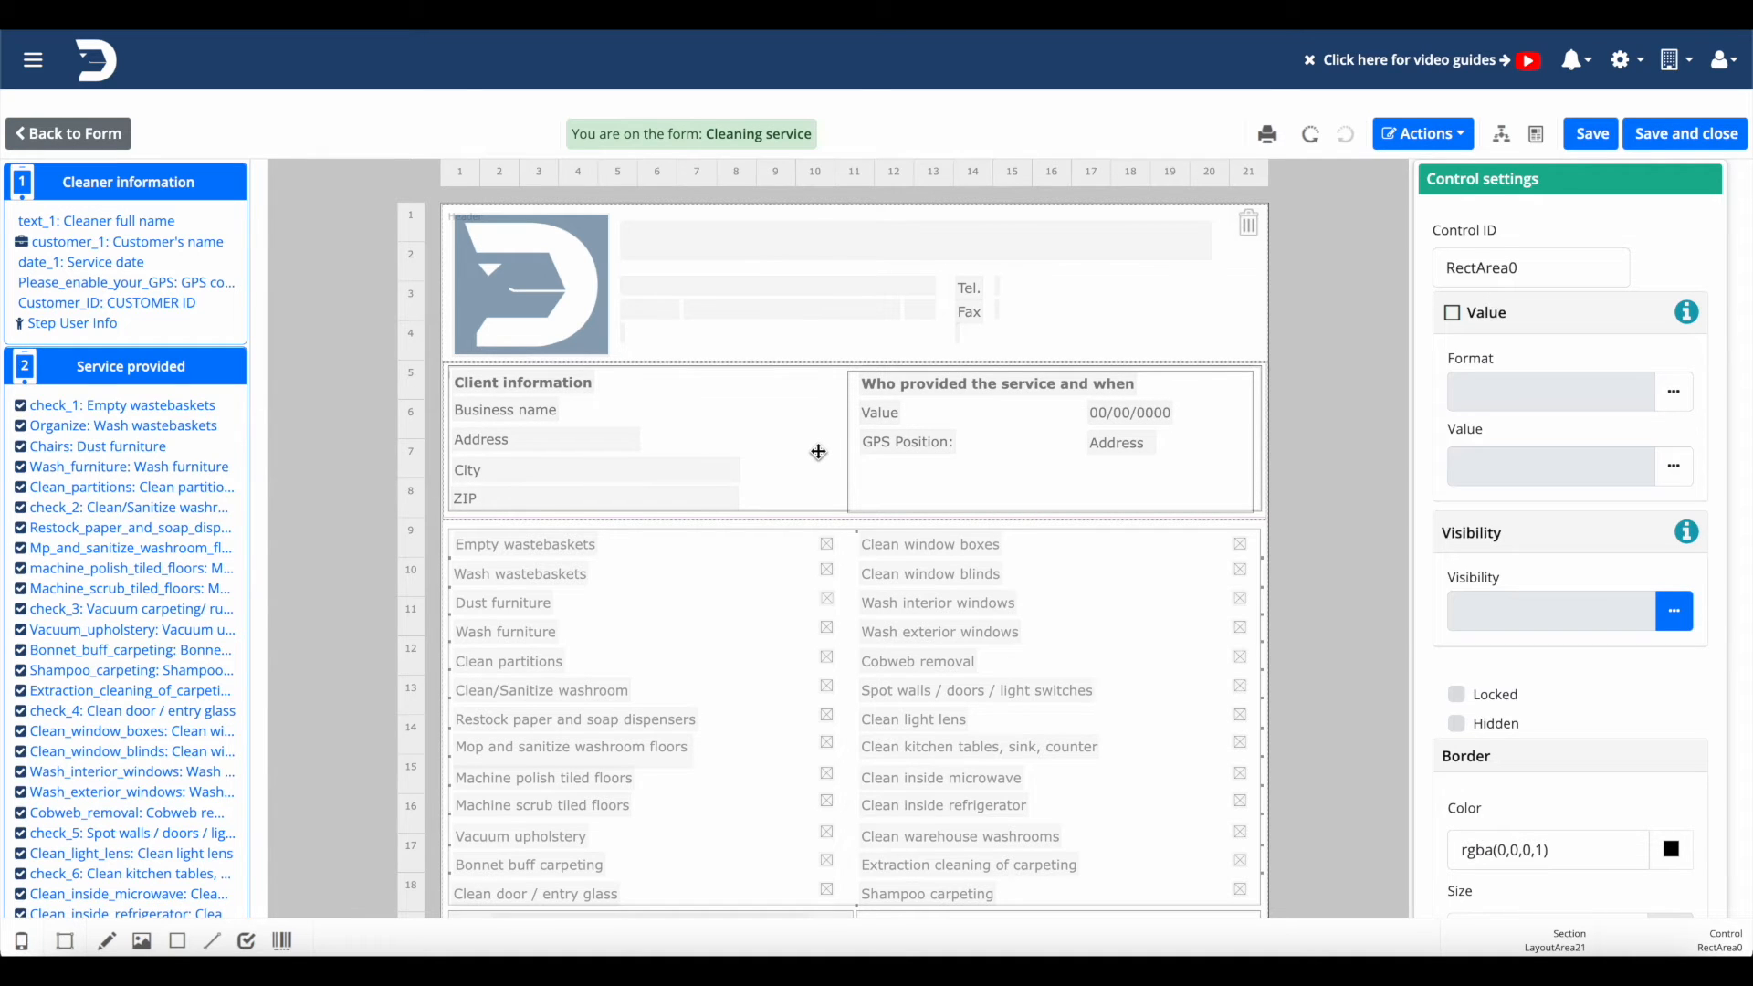
Check the control actions available for the signature image, and inspect the layout settings of the signature and CUSTOMER ID sections.
{"action": "scroll", "coordinate": [819, 452], "scroll_direction": "down", "scroll_amount": 5}
{"action": "left_click", "coordinate": [952, 605]}
{"action": "right_click", "coordinate": [952, 606]}
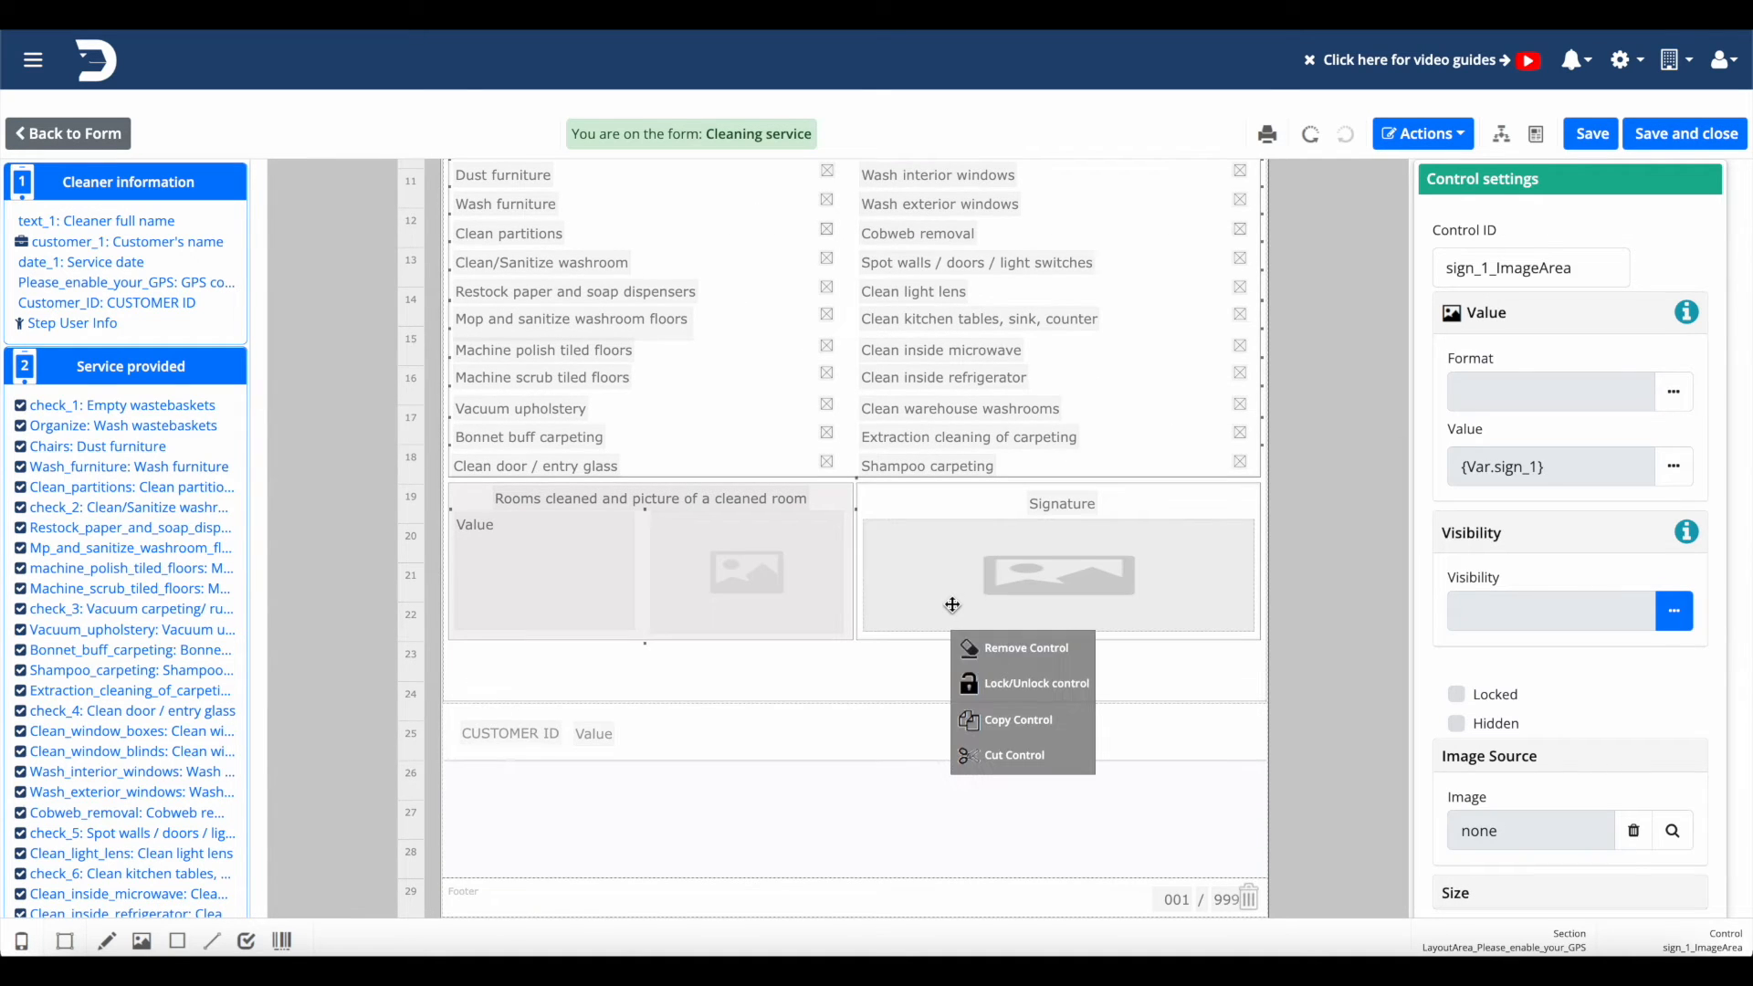
{"action": "left_click", "coordinate": [871, 667]}
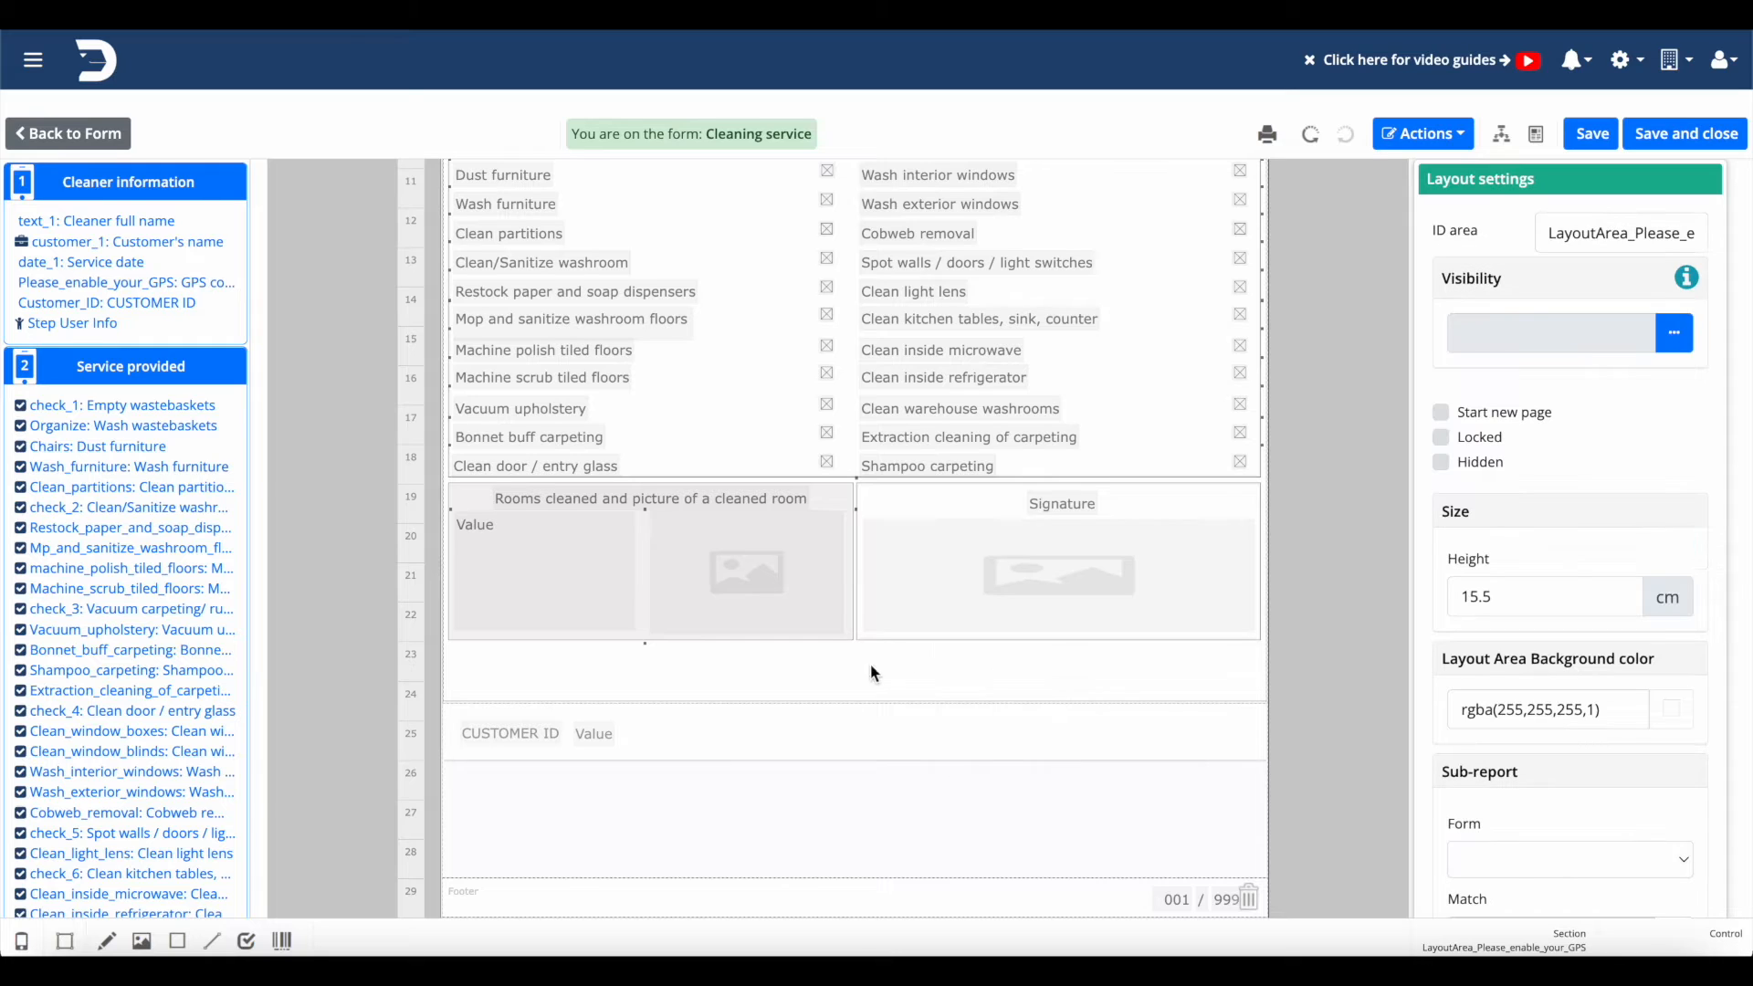
{"action": "right_click", "coordinate": [938, 463]}
{"action": "left_click", "coordinate": [848, 706]}
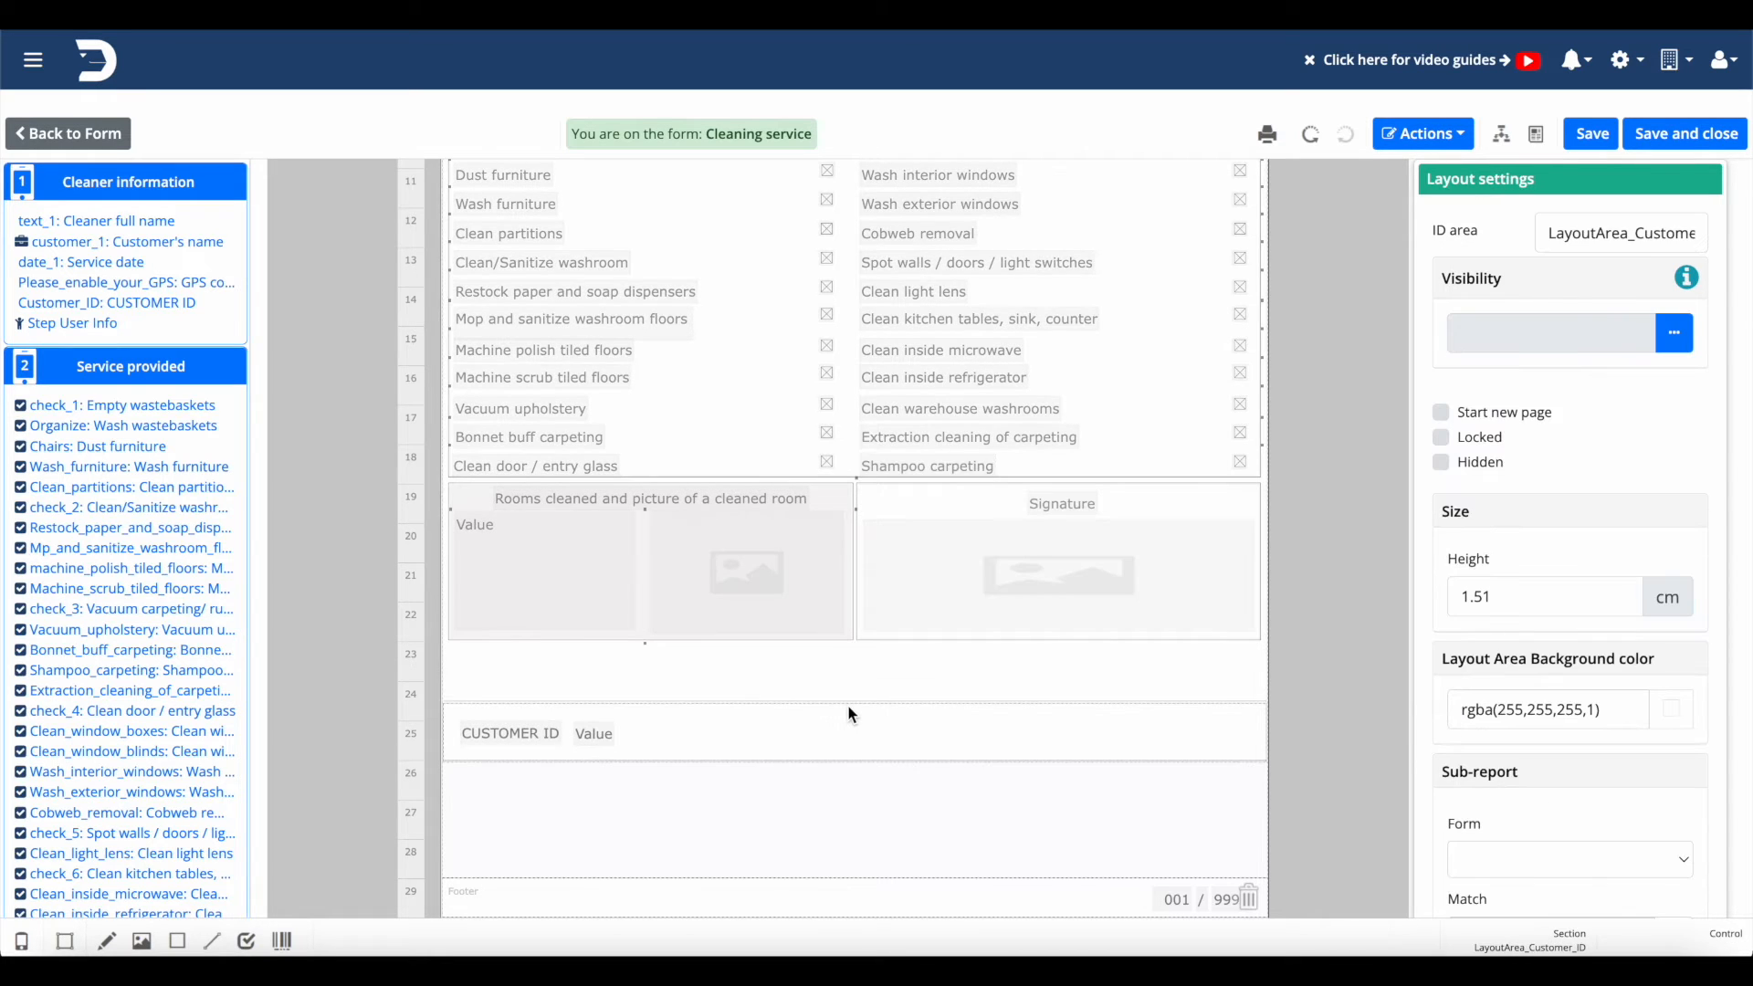
{"action": "scroll", "coordinate": [849, 712], "scroll_direction": "up", "scroll_amount": 5}
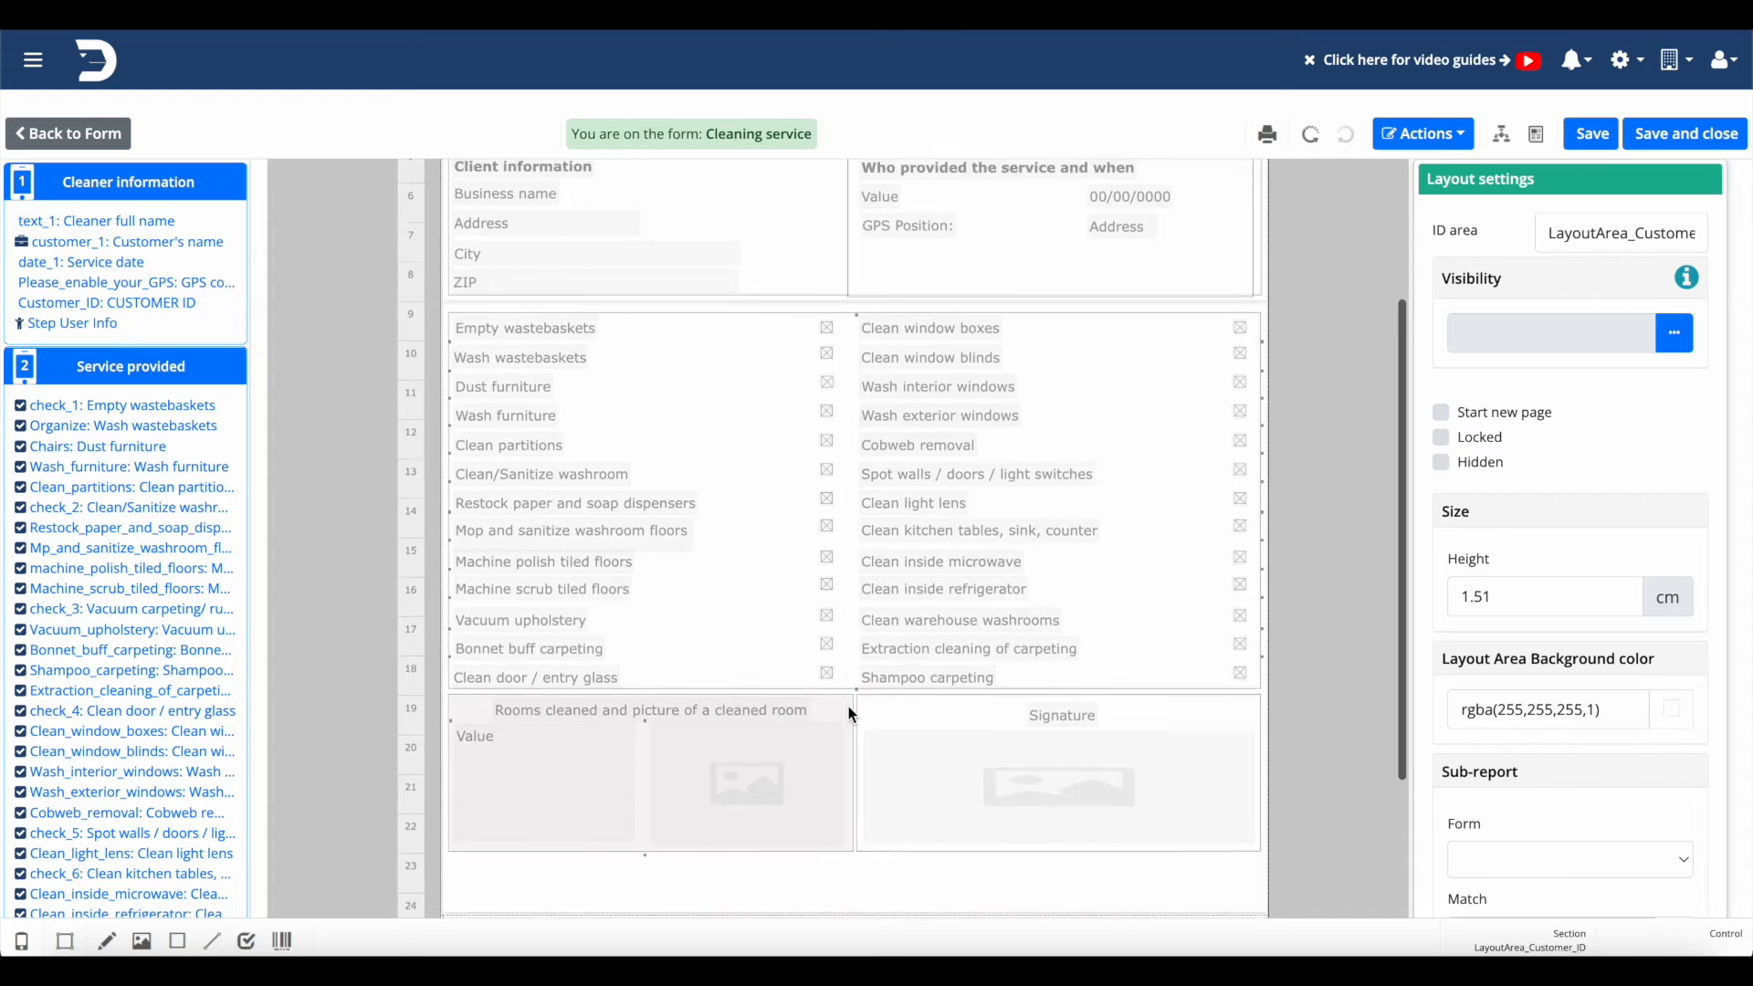
{"action": "scroll", "coordinate": [849, 711], "scroll_direction": "down", "scroll_amount": 5}
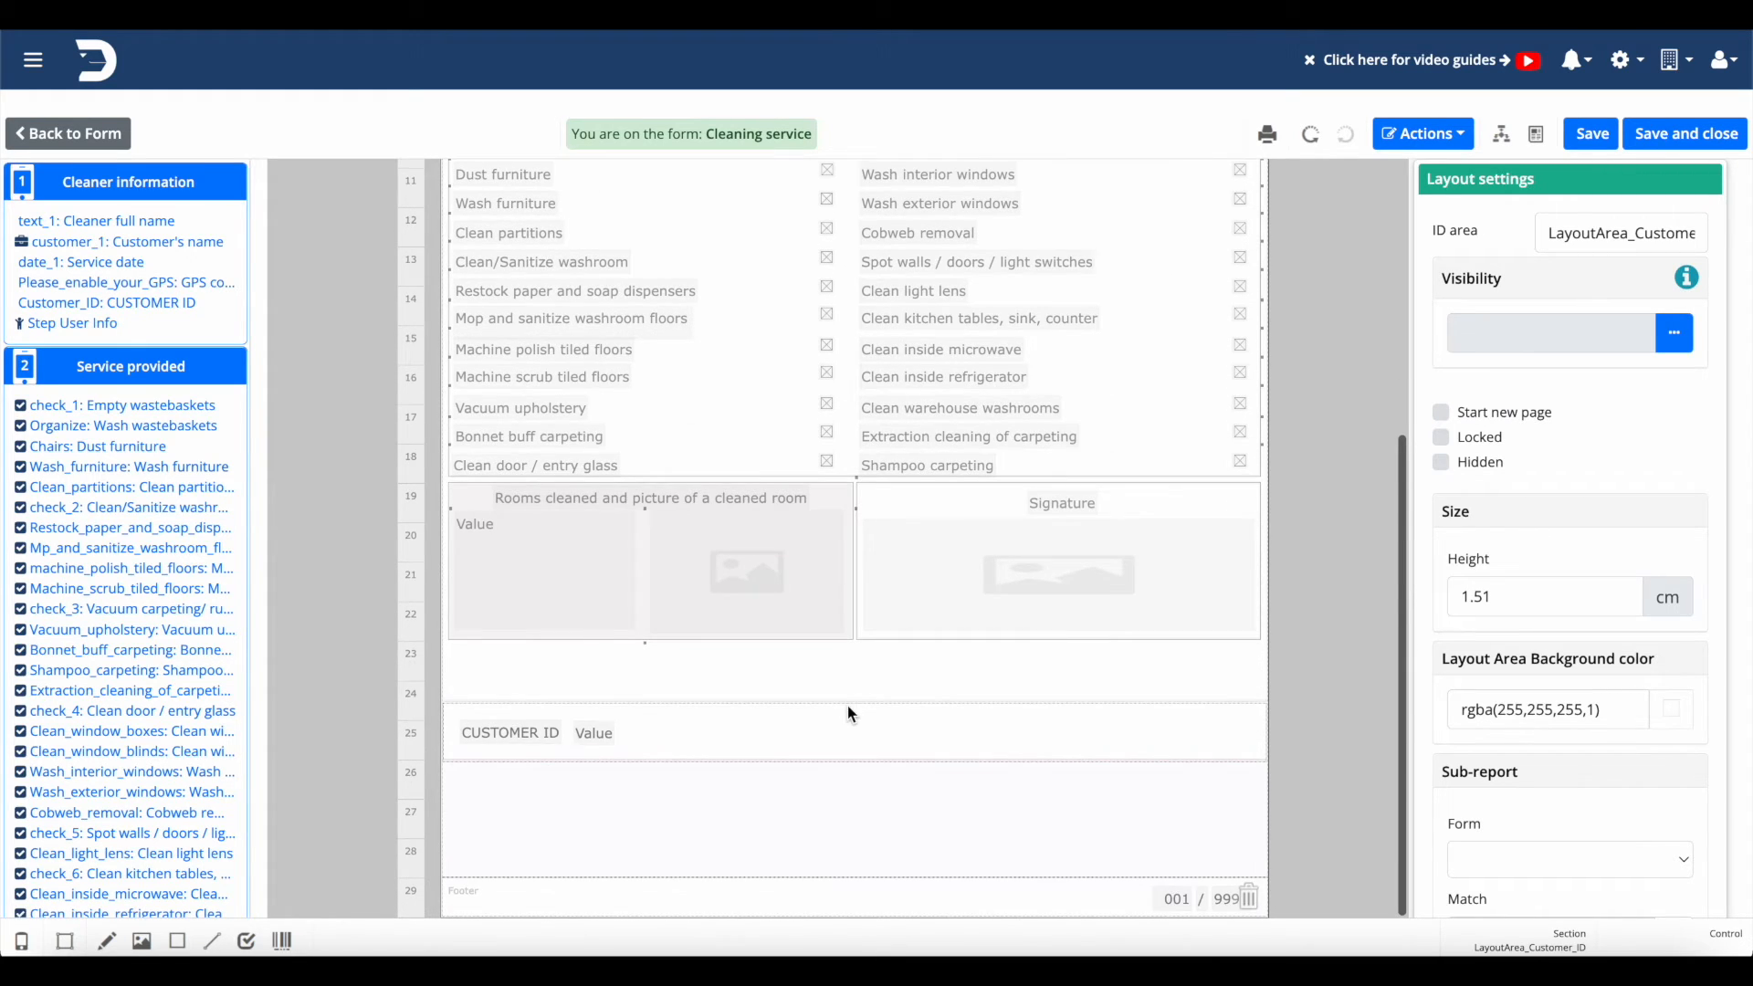
{"action": "scroll", "coordinate": [847, 705], "scroll_direction": "up", "scroll_amount": 5}
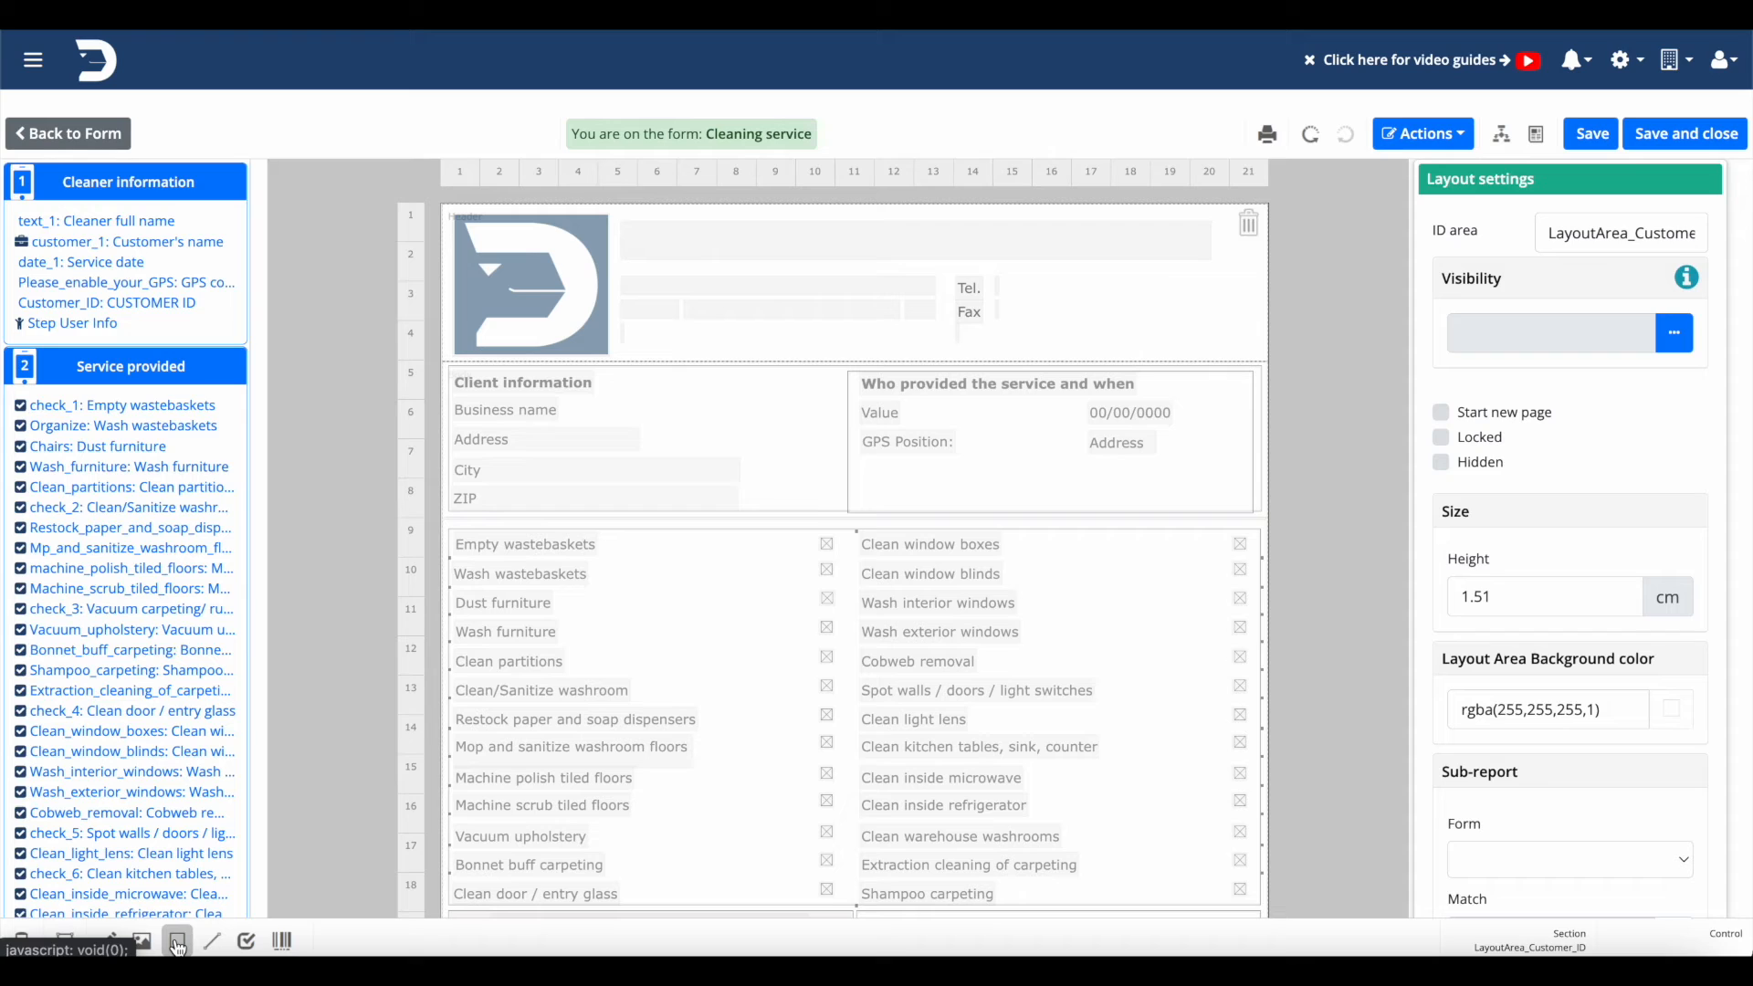
Add a line element beside the client information fields and set its Offset-X to 0 cm.
{"action": "left_click_drag", "start_coordinate": [178, 947], "coordinate": [918, 655]}
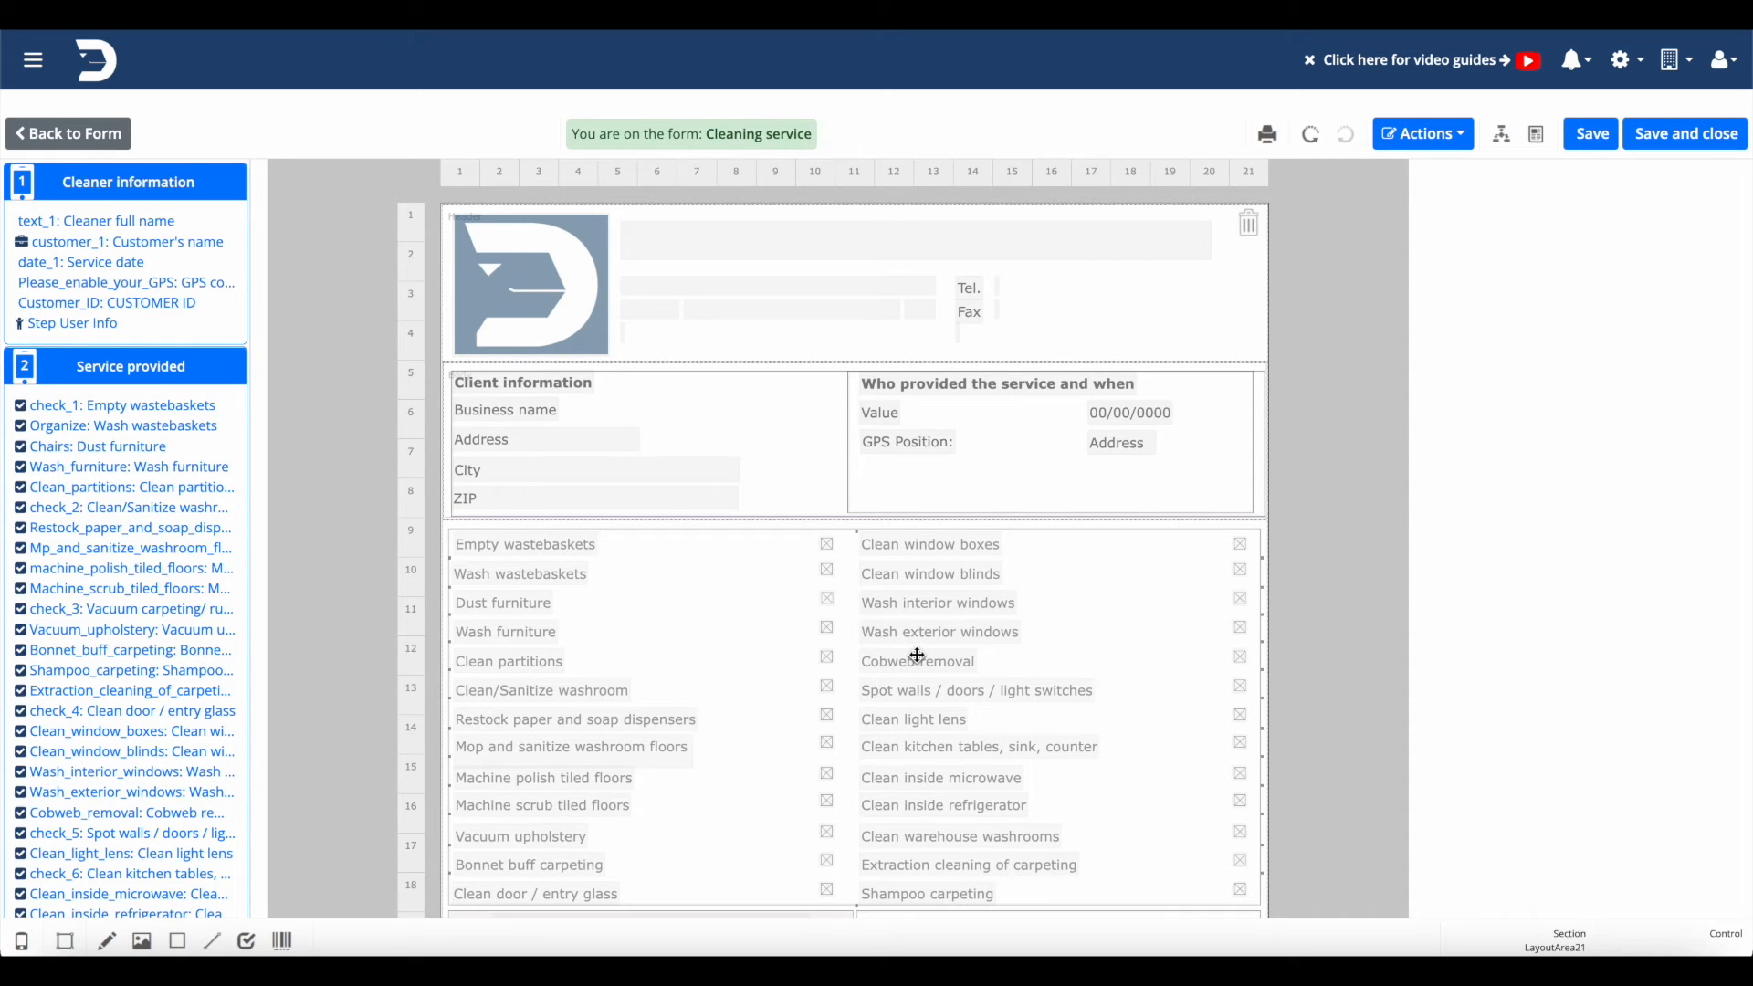
{"action": "left_click_drag", "start_coordinate": [212, 940], "coordinate": [784, 461]}
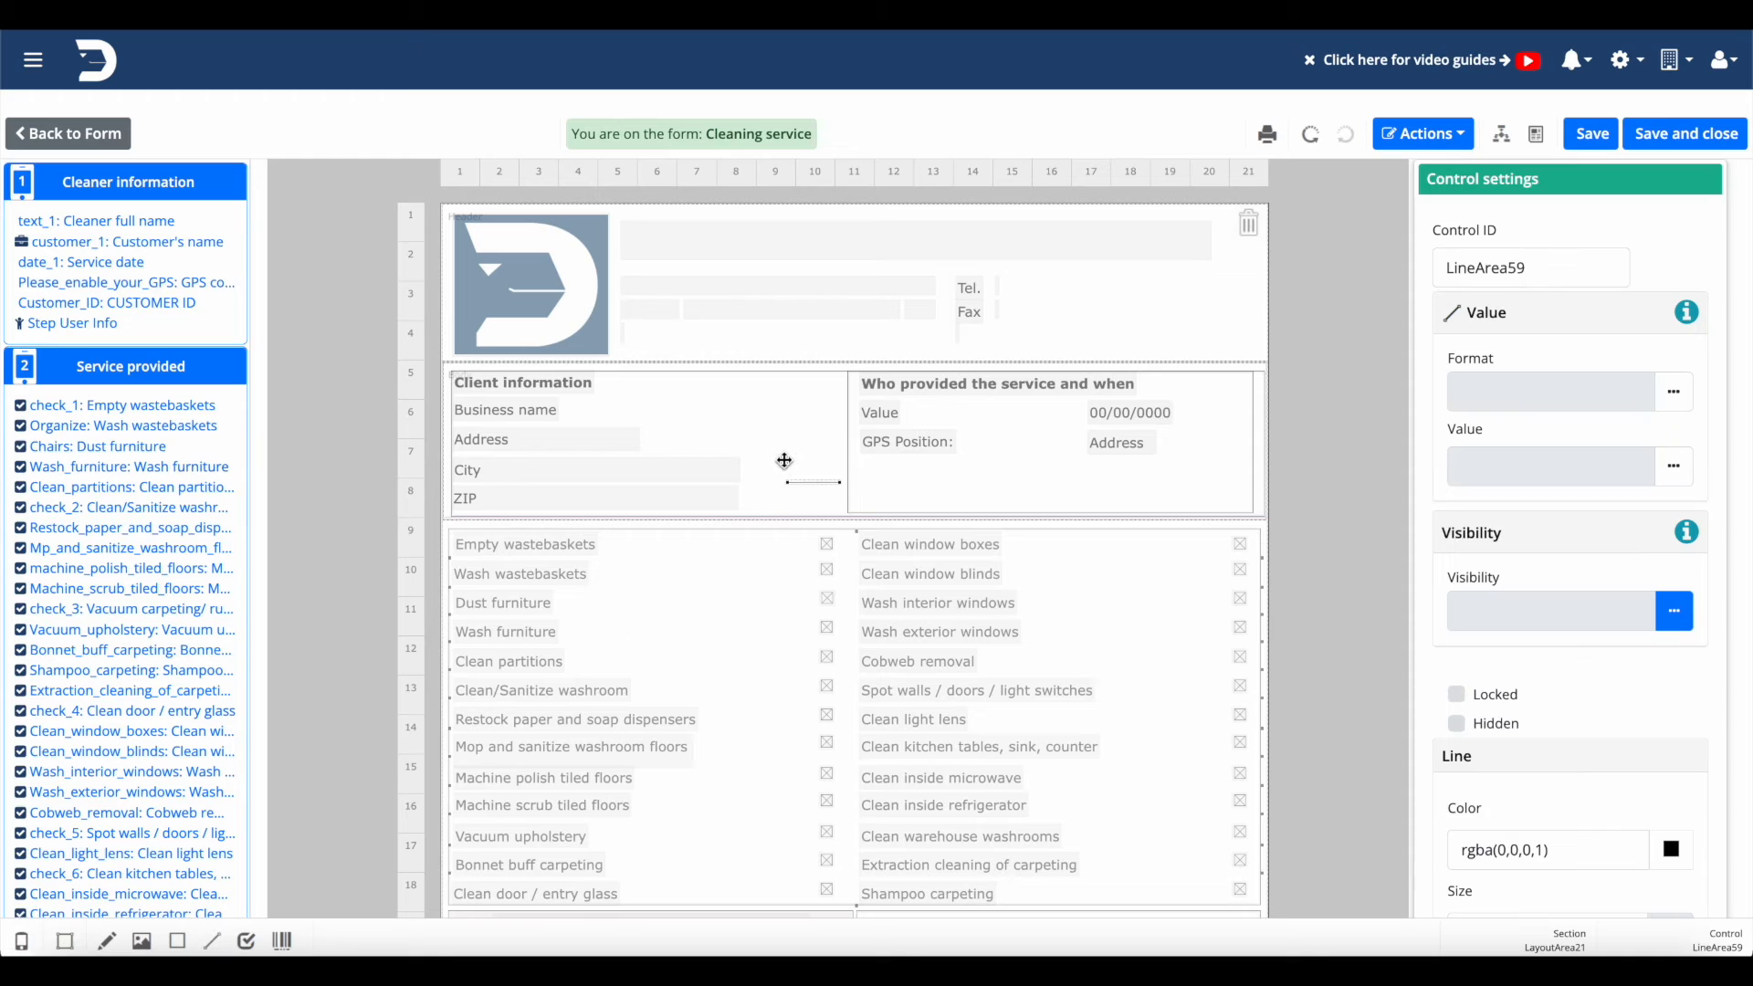
{"action": "scroll", "coordinate": [1486, 651], "scroll_direction": "down", "scroll_amount": 5}
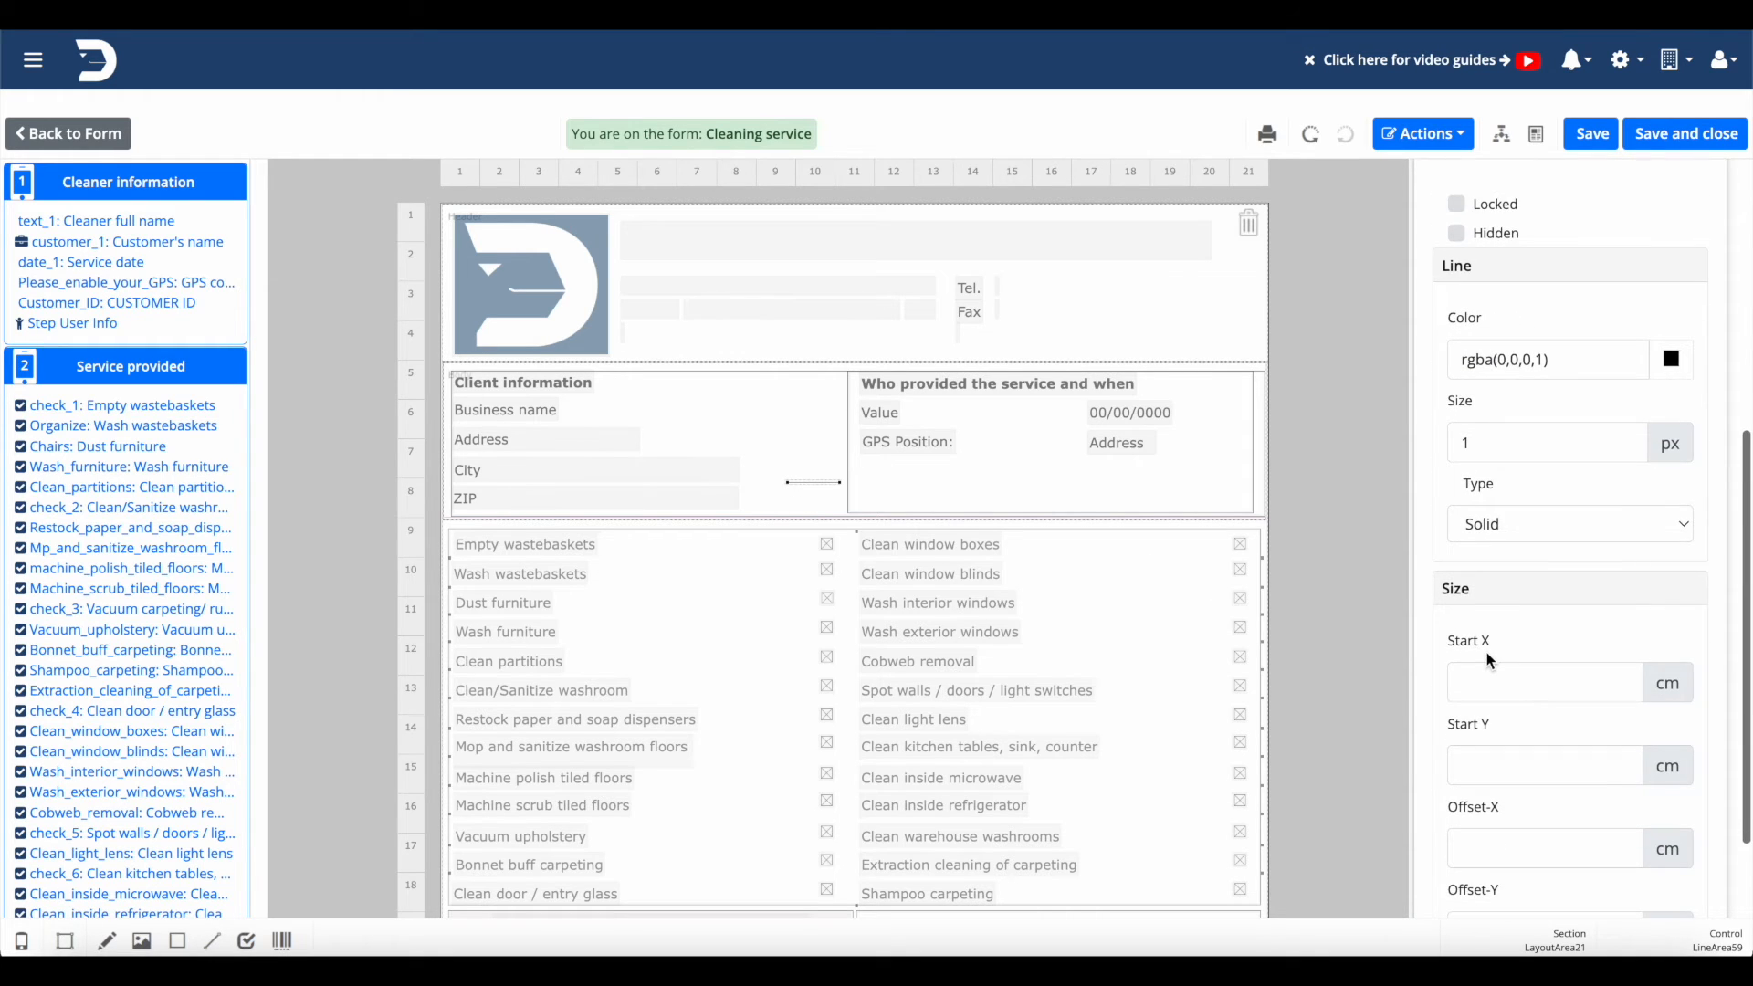
{"action": "scroll", "coordinate": [1488, 657], "scroll_direction": "down", "scroll_amount": 3}
{"action": "left_click", "coordinate": [1506, 705]}
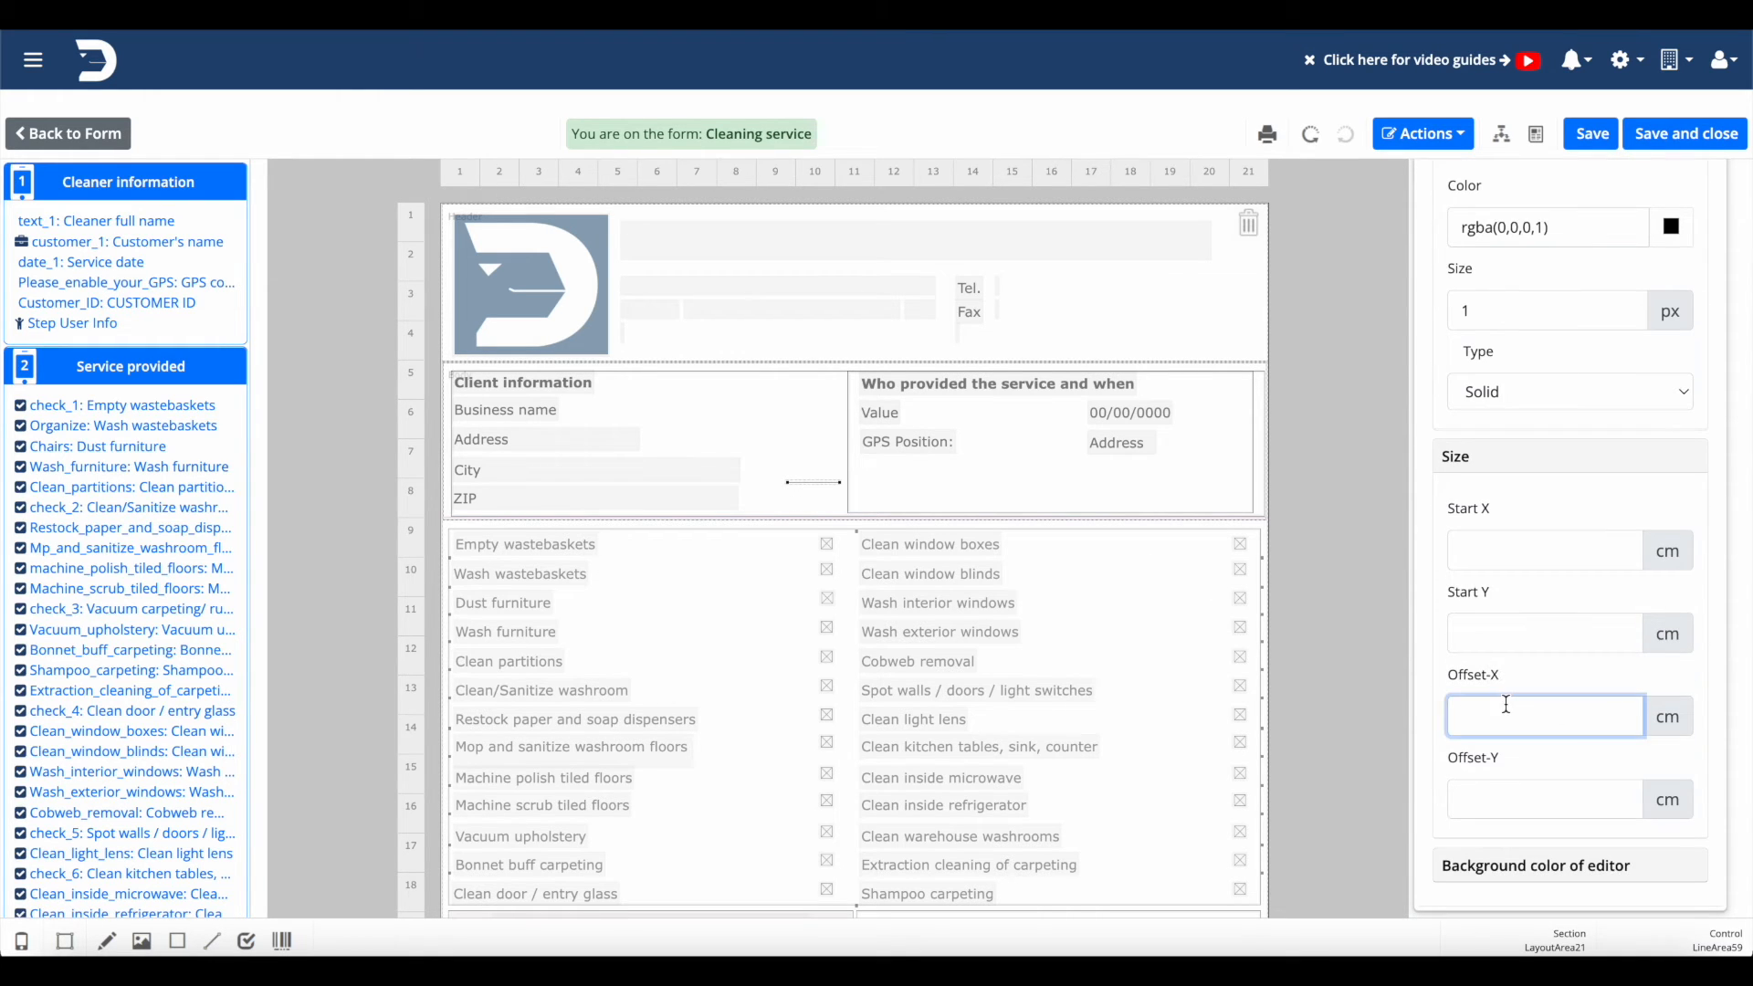
{"action": "type", "text": "0"}
Set the line's Offset-Y to 4 cm and move it up to start at about X 8.63 cm, Y 0 cm.
{"action": "left_click", "coordinate": [1539, 798]}
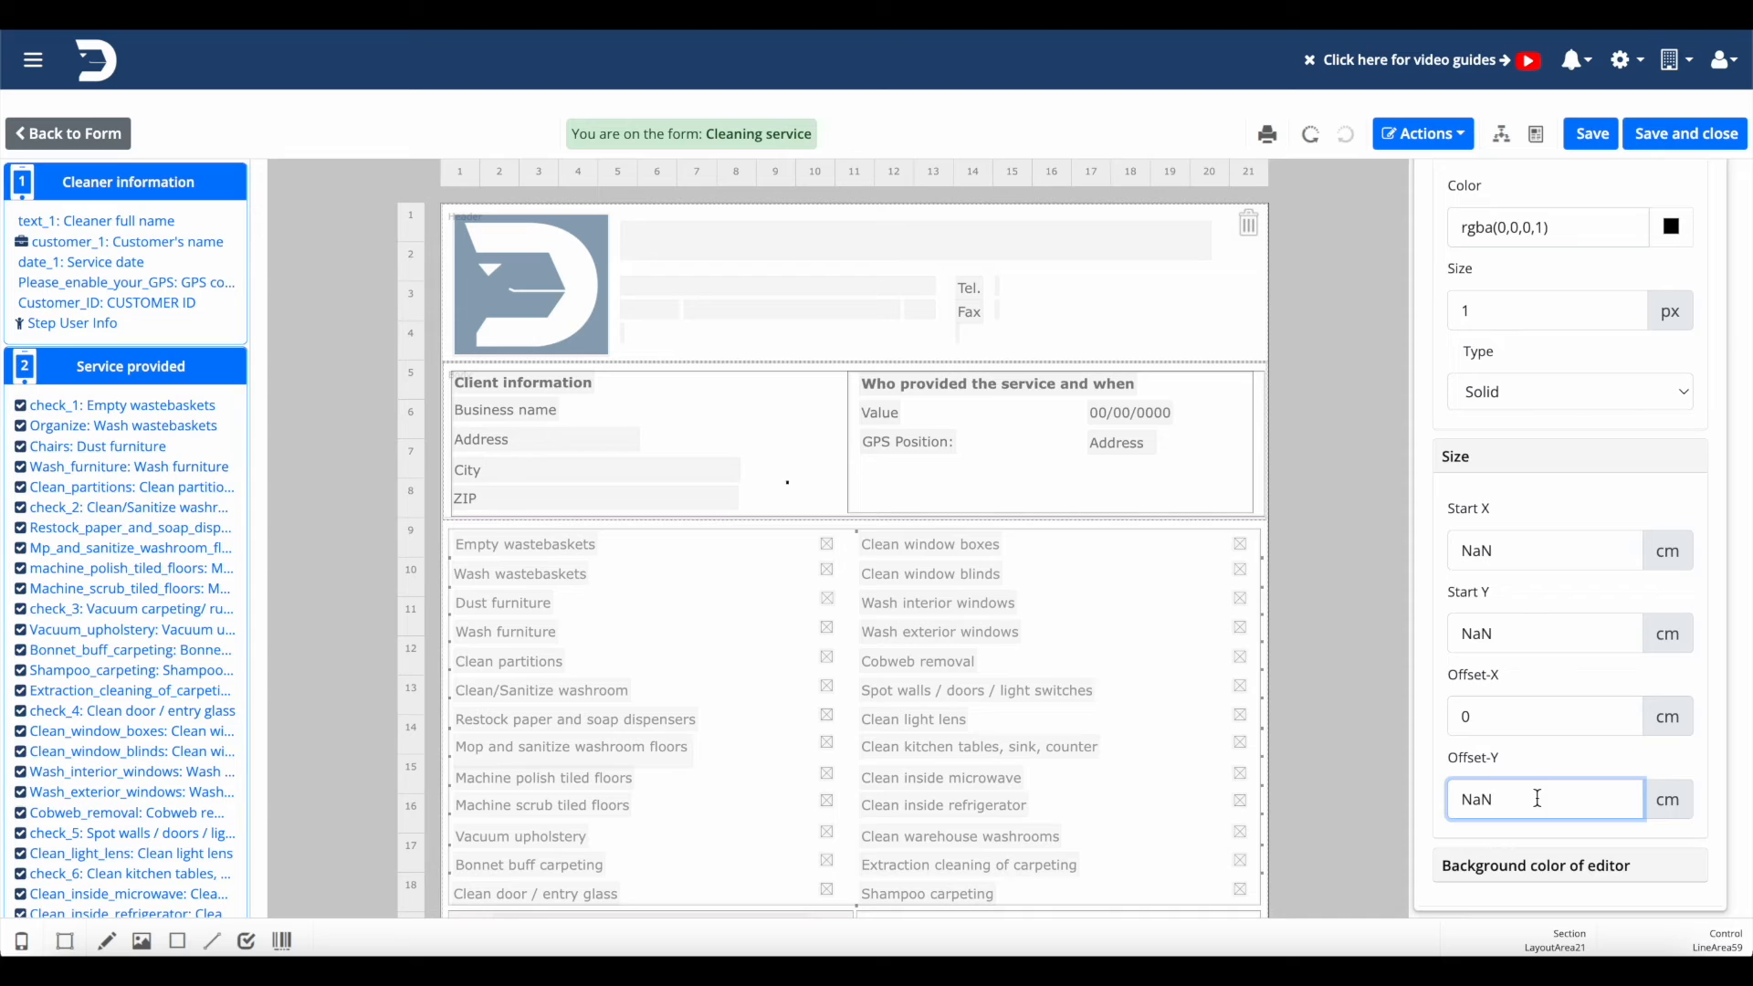
{"action": "key", "text": "BackSpace"}
{"action": "key", "text": "BackSpace"}
{"action": "key", "text": "BackSpace"}
{"action": "type", "text": "4"}
{"action": "left_click_drag", "start_coordinate": [789, 489], "coordinate": [787, 366]}
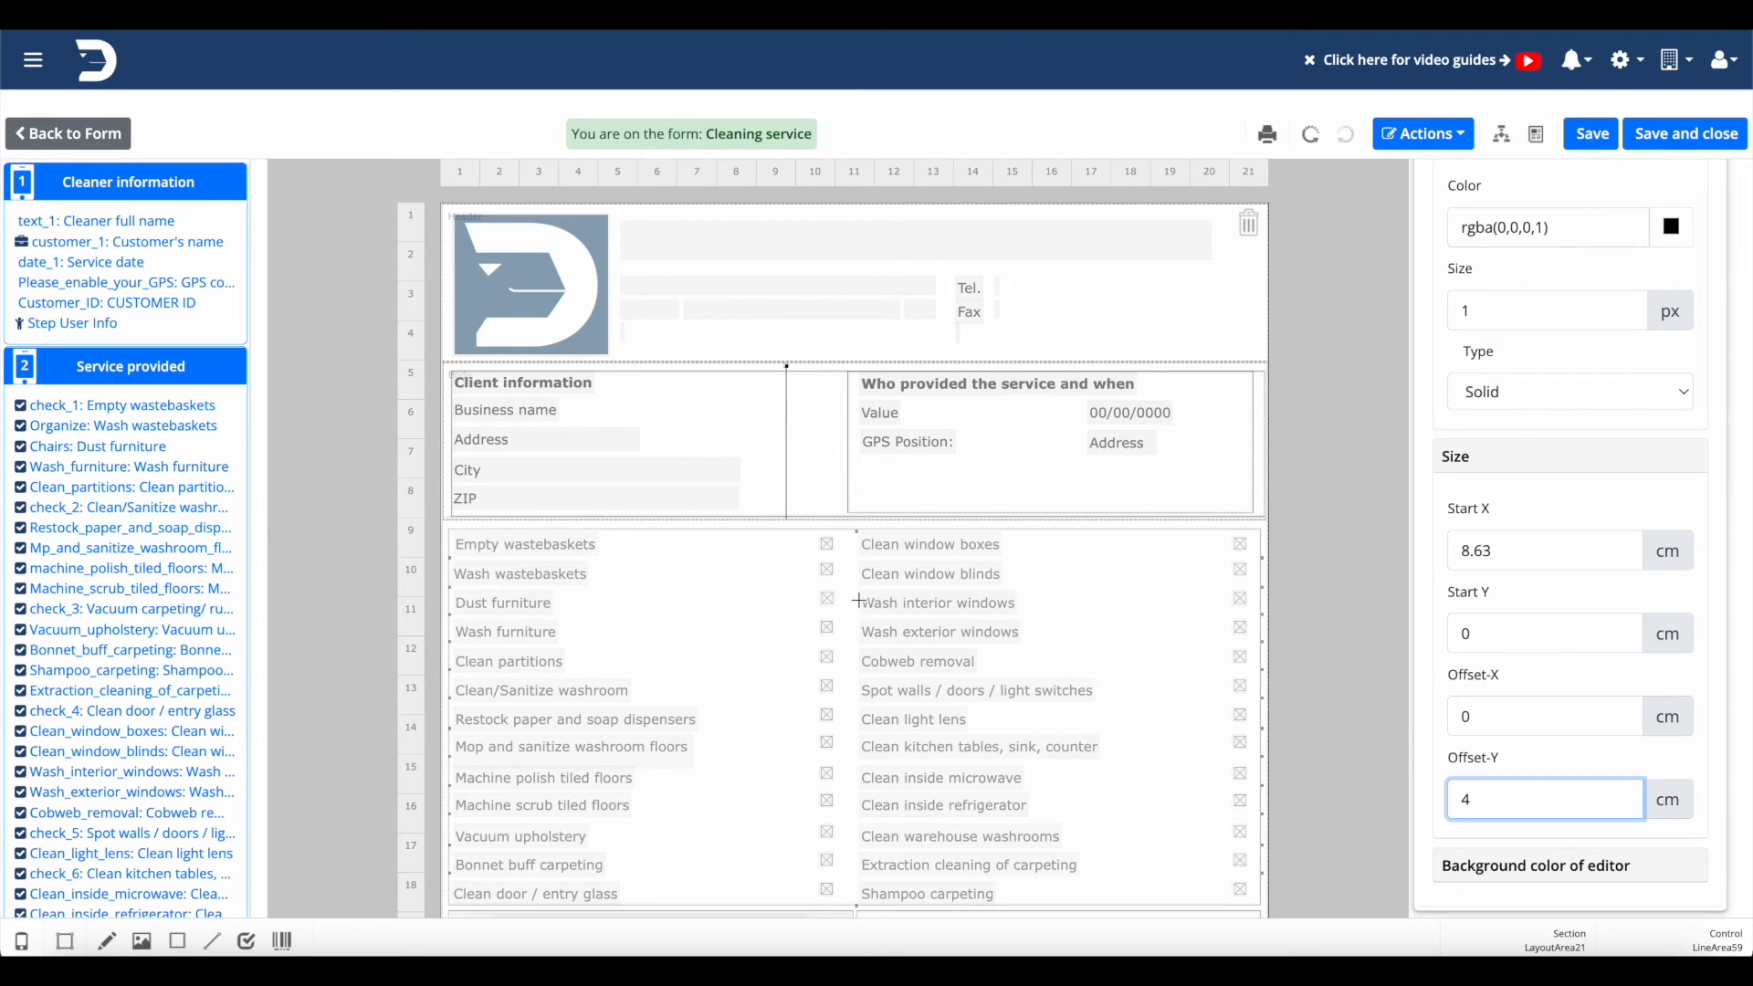
Add a checkbox just beside the vertical line in the client information section and bind its value to the Wash_furniture variable.
{"action": "left_click", "coordinate": [899, 463]}
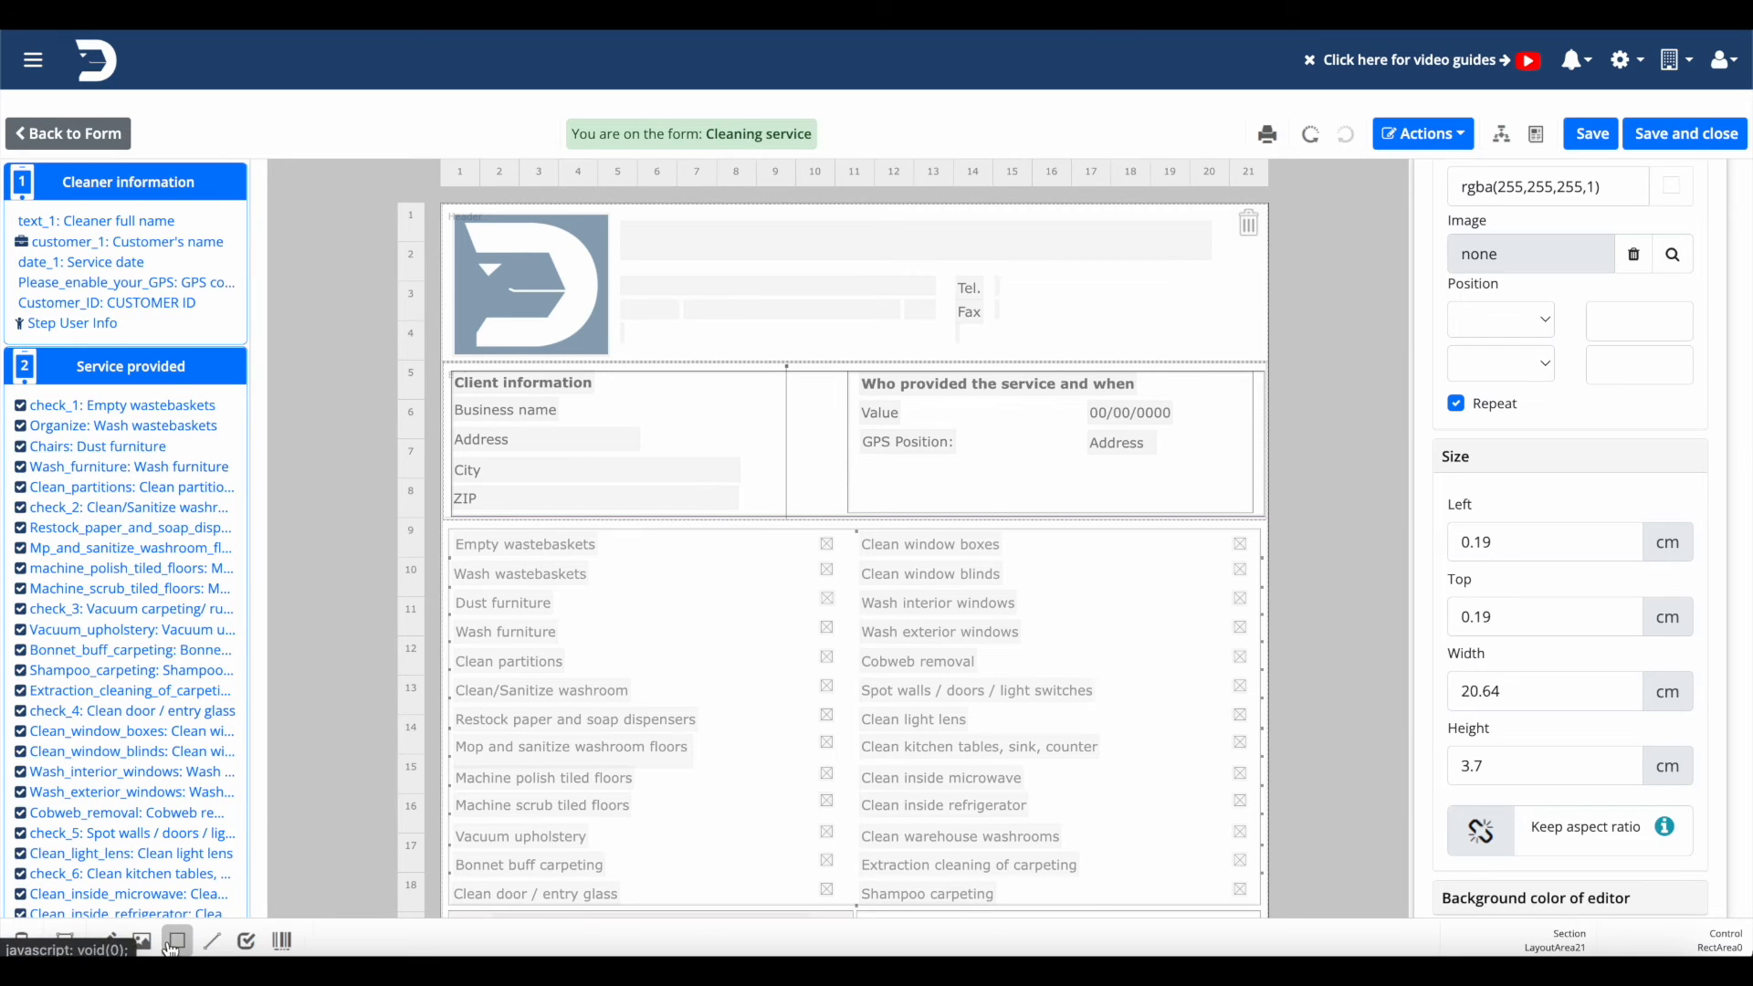
{"action": "left_click_drag", "start_coordinate": [246, 940], "coordinate": [795, 385]}
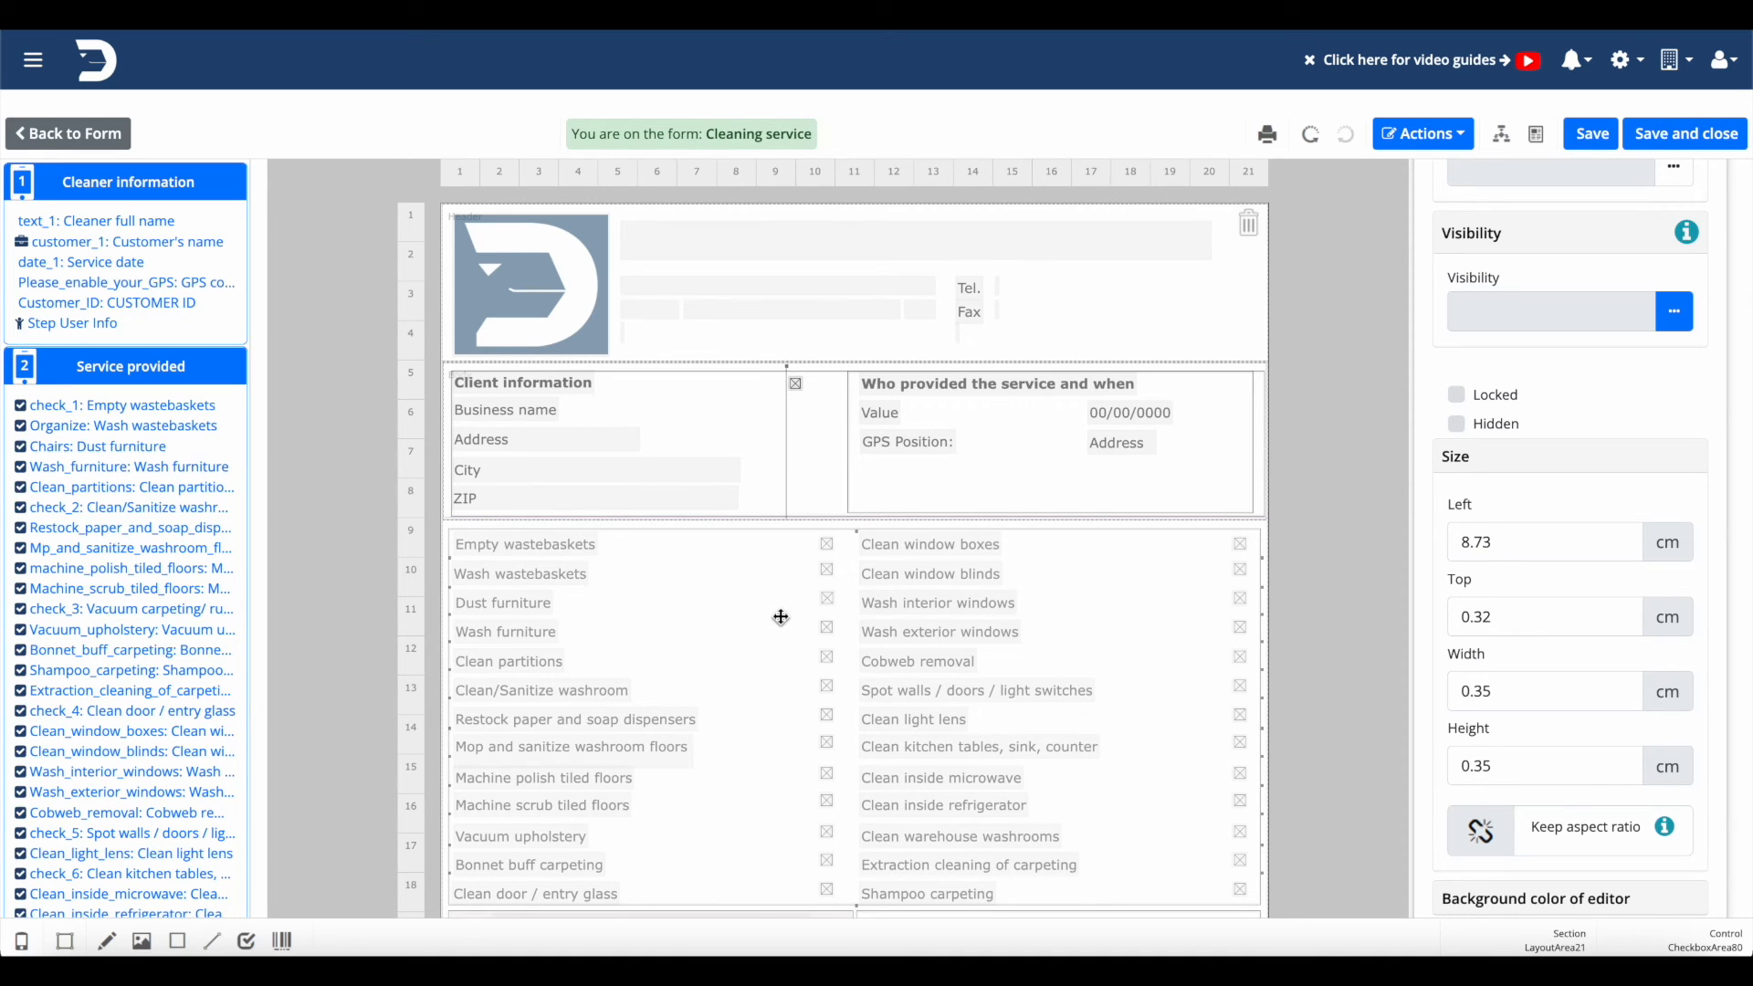
{"action": "scroll", "coordinate": [1457, 537], "scroll_direction": "up", "scroll_amount": 4}
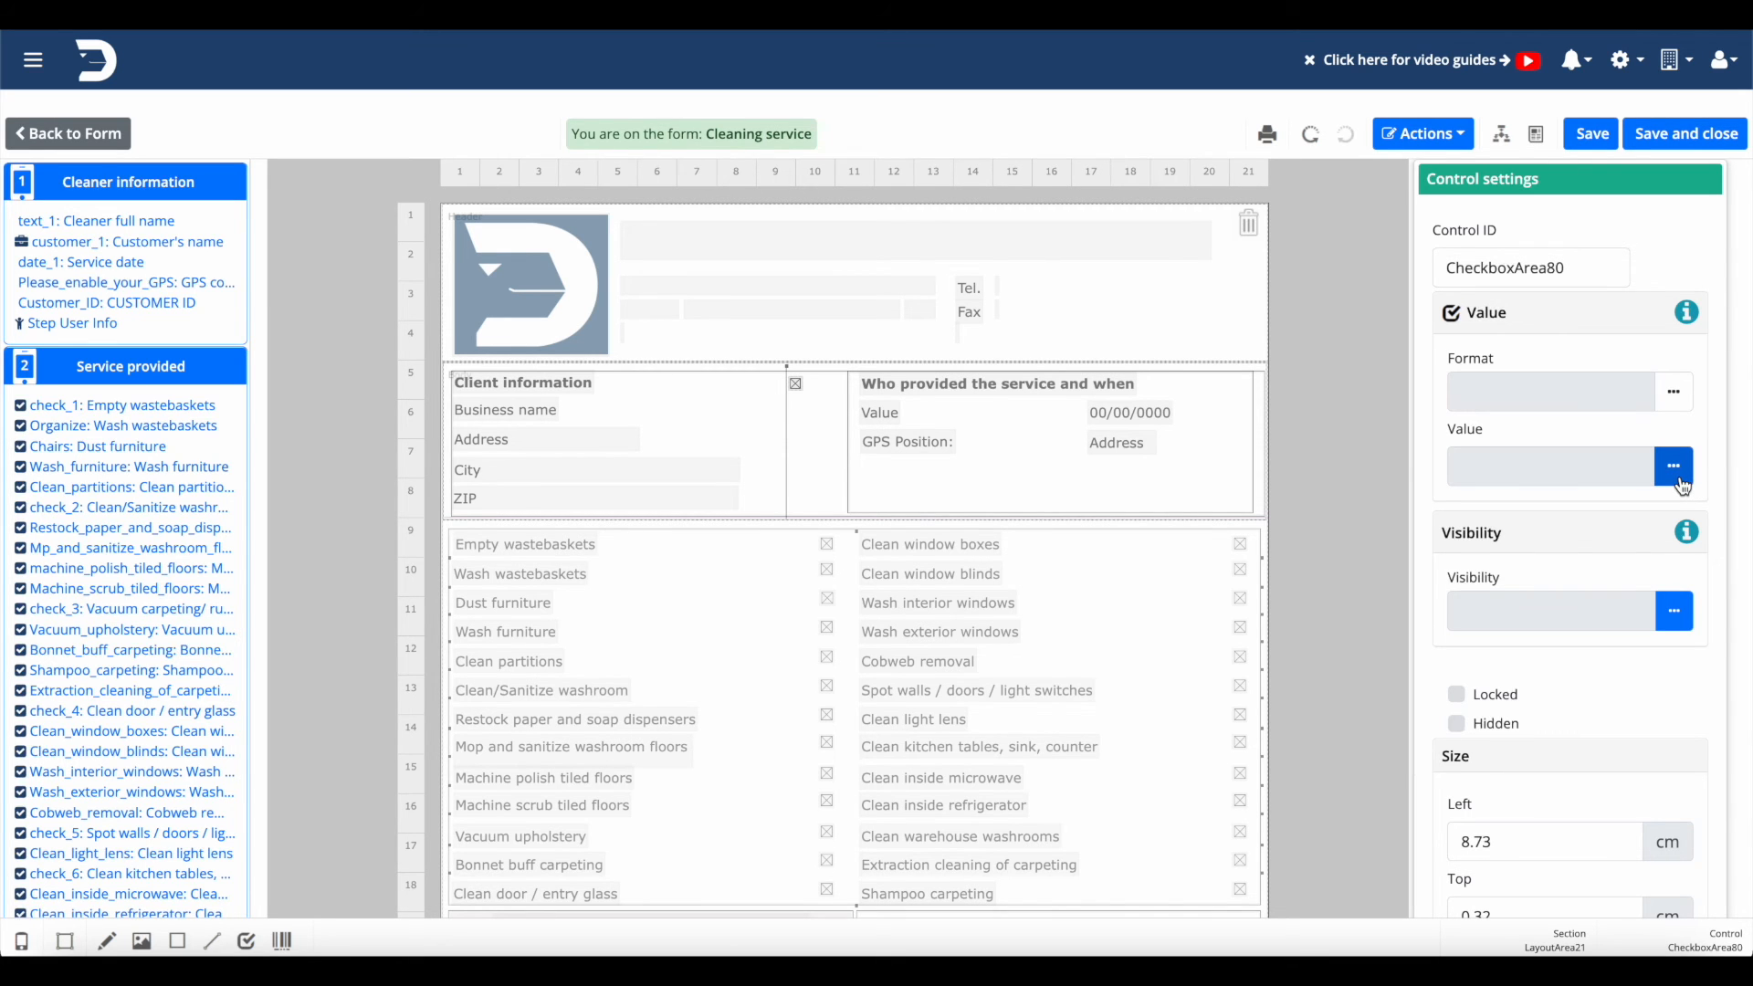
{"action": "left_click", "coordinate": [1601, 460]}
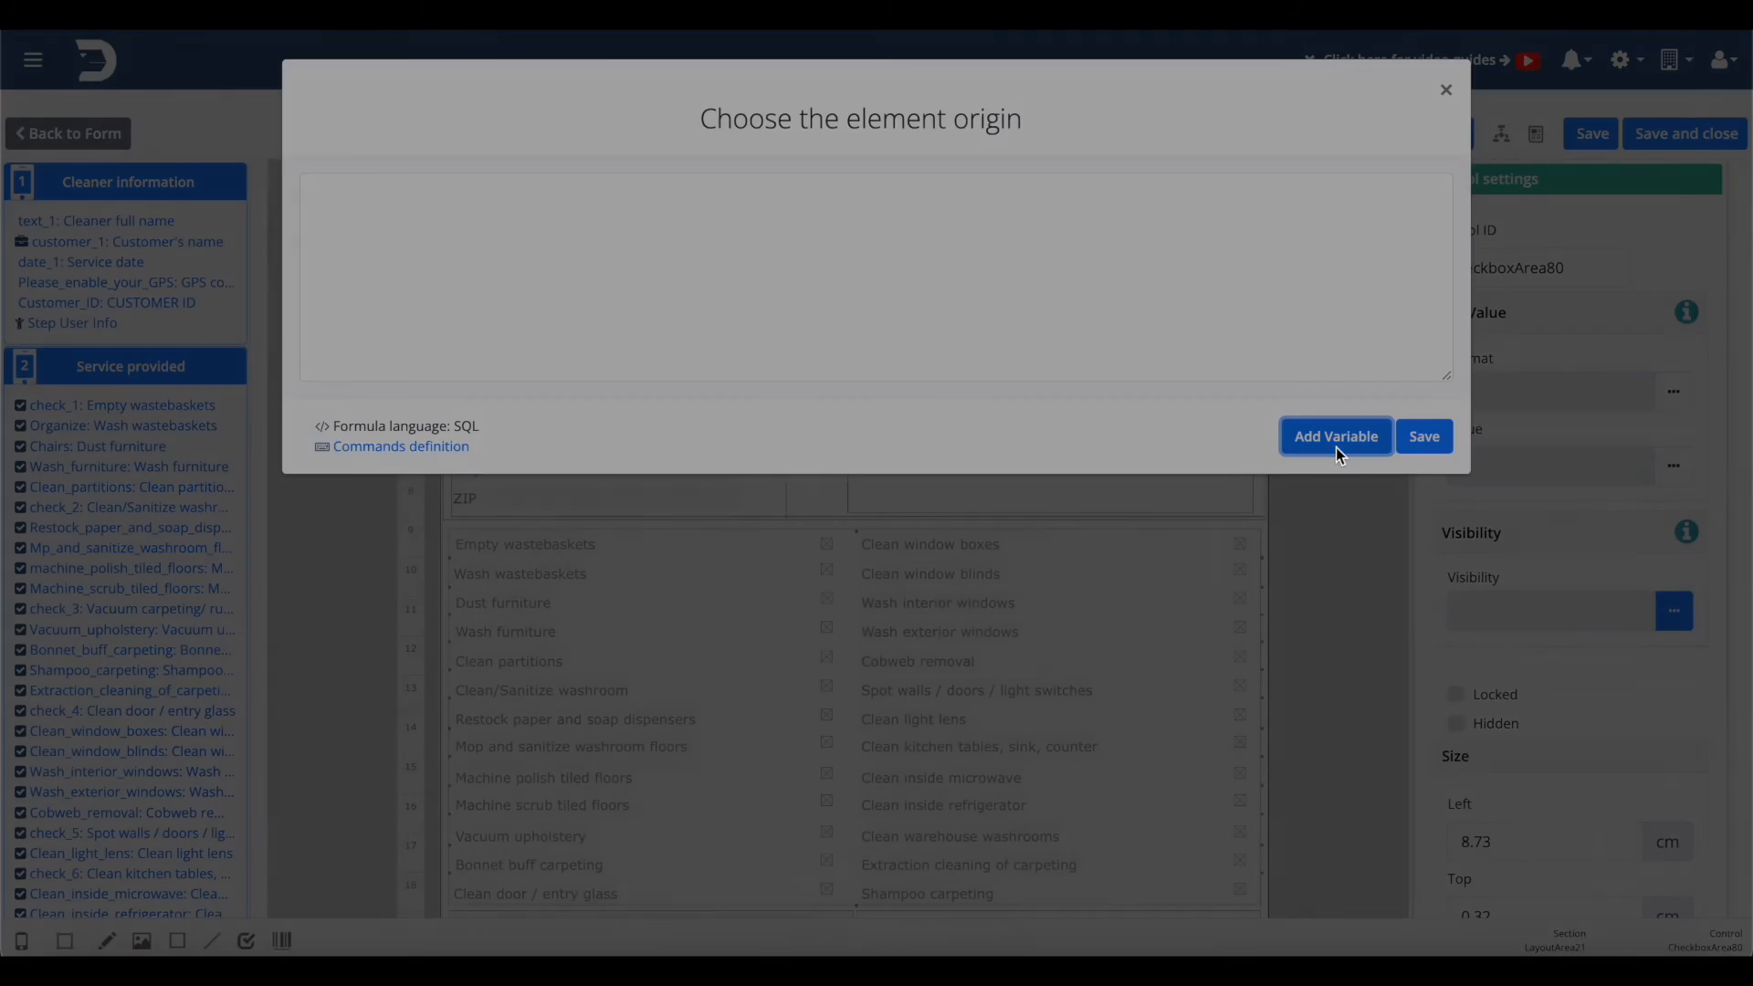
{"action": "left_click", "coordinate": [1334, 447]}
{"action": "scroll", "coordinate": [534, 380], "scroll_direction": "down", "scroll_amount": 1}
{"action": "scroll", "coordinate": [535, 380], "scroll_direction": "down", "scroll_amount": 5}
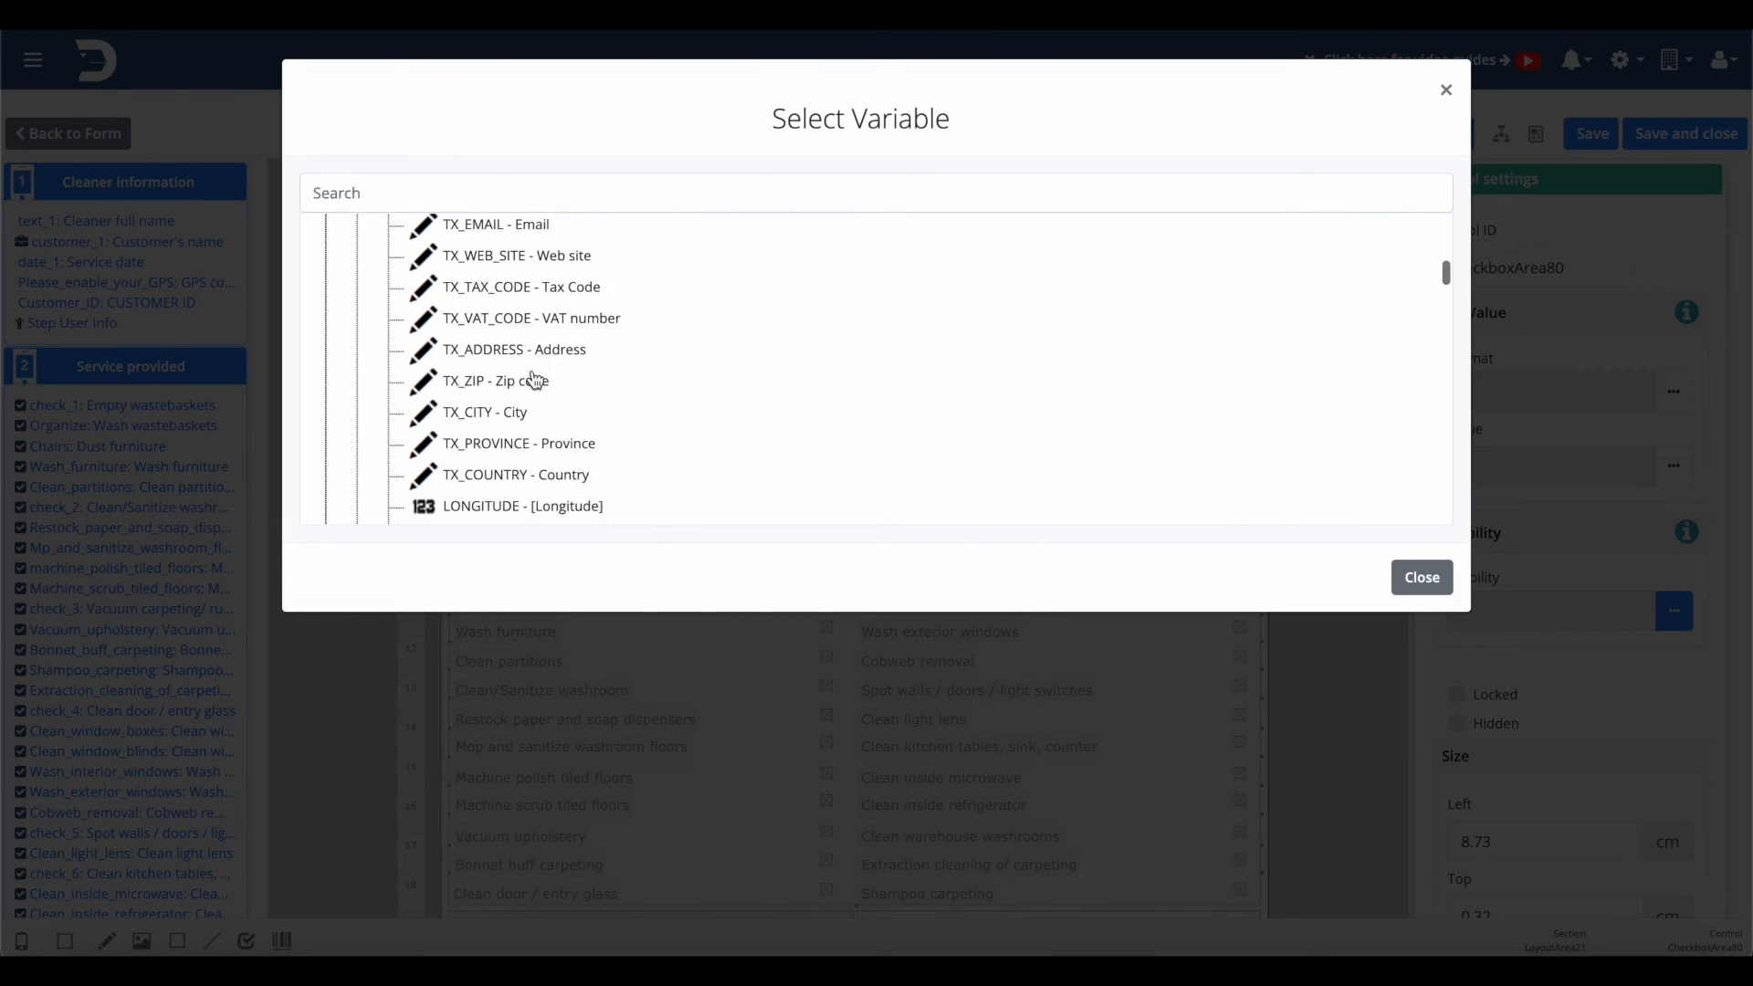
{"action": "scroll", "coordinate": [535, 380], "scroll_direction": "down", "scroll_amount": 8}
{"action": "scroll", "coordinate": [535, 379], "scroll_direction": "down", "scroll_amount": 5}
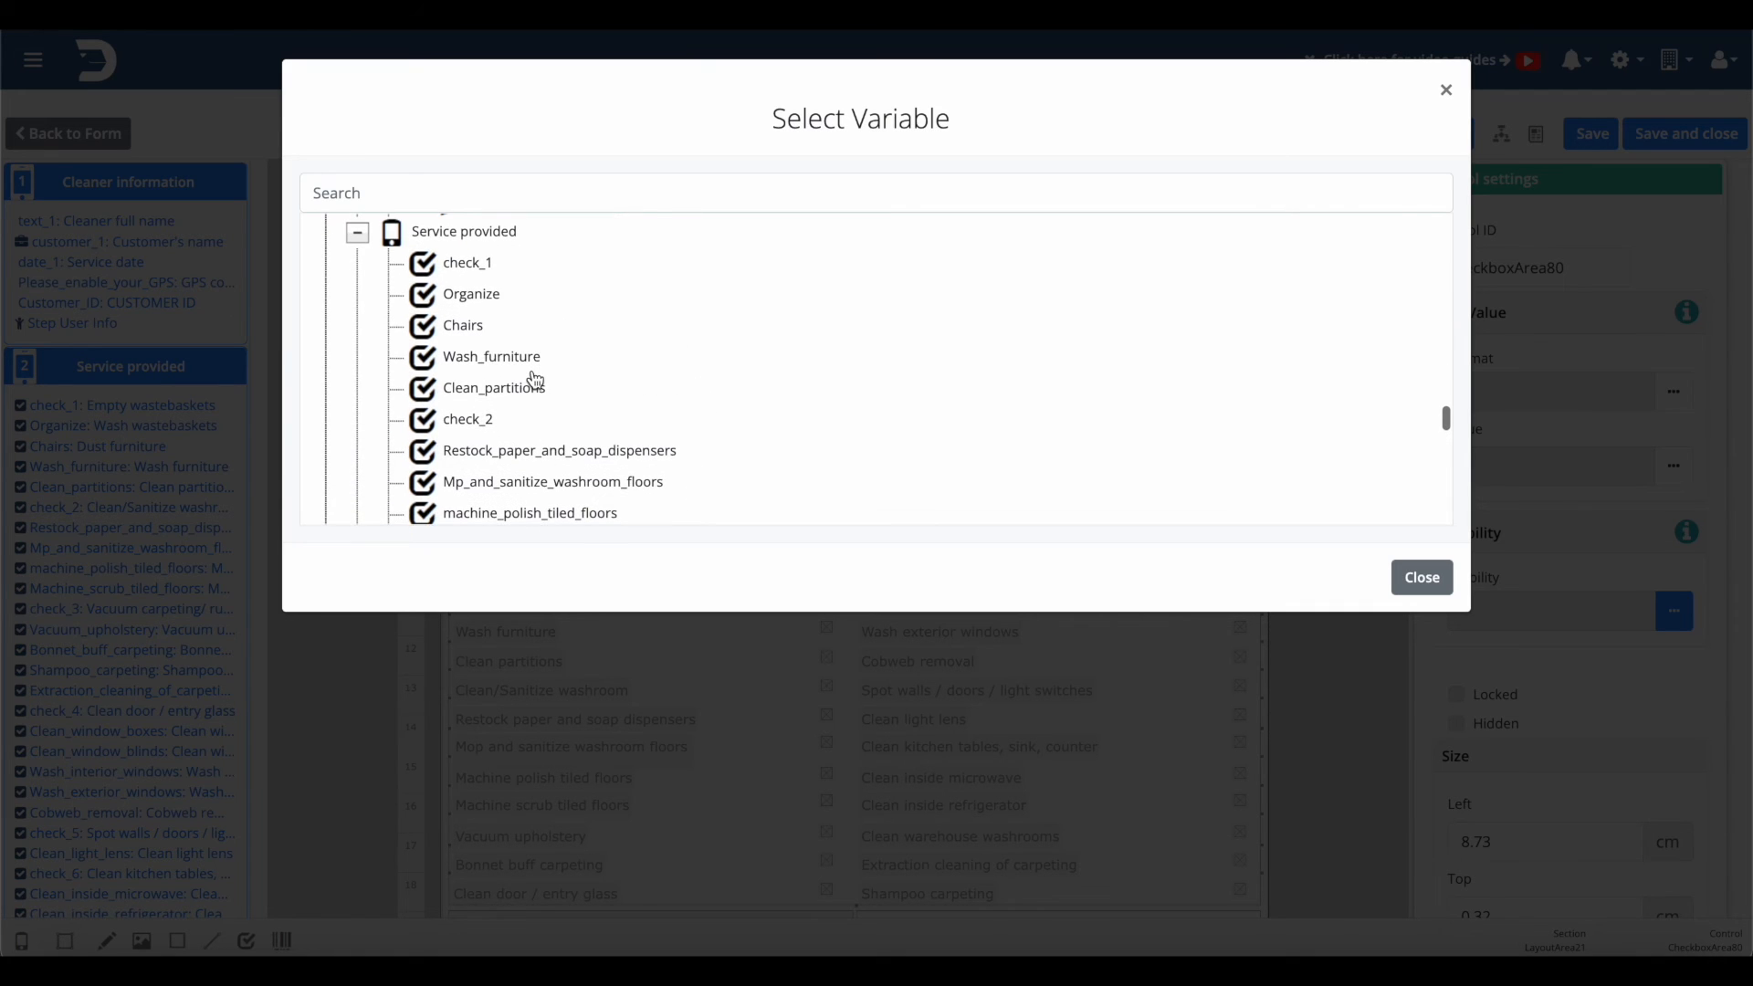
{"action": "double_click", "coordinate": [523, 354]}
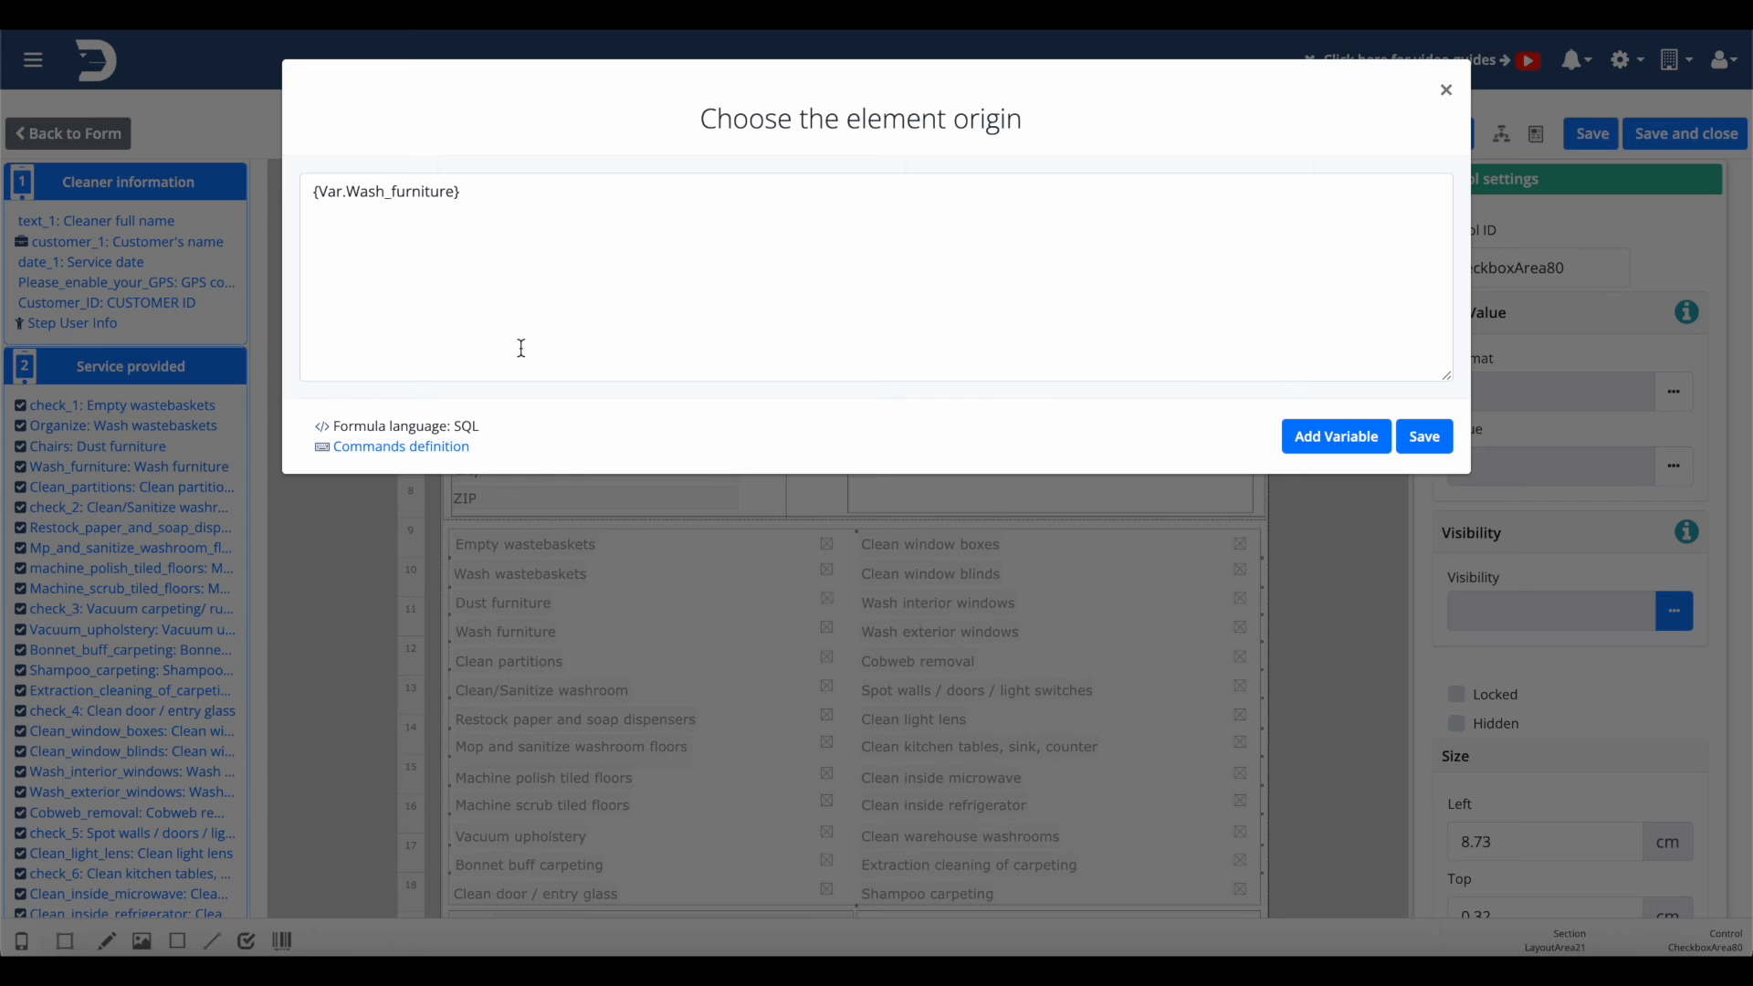
{"action": "left_click", "coordinate": [1429, 446]}
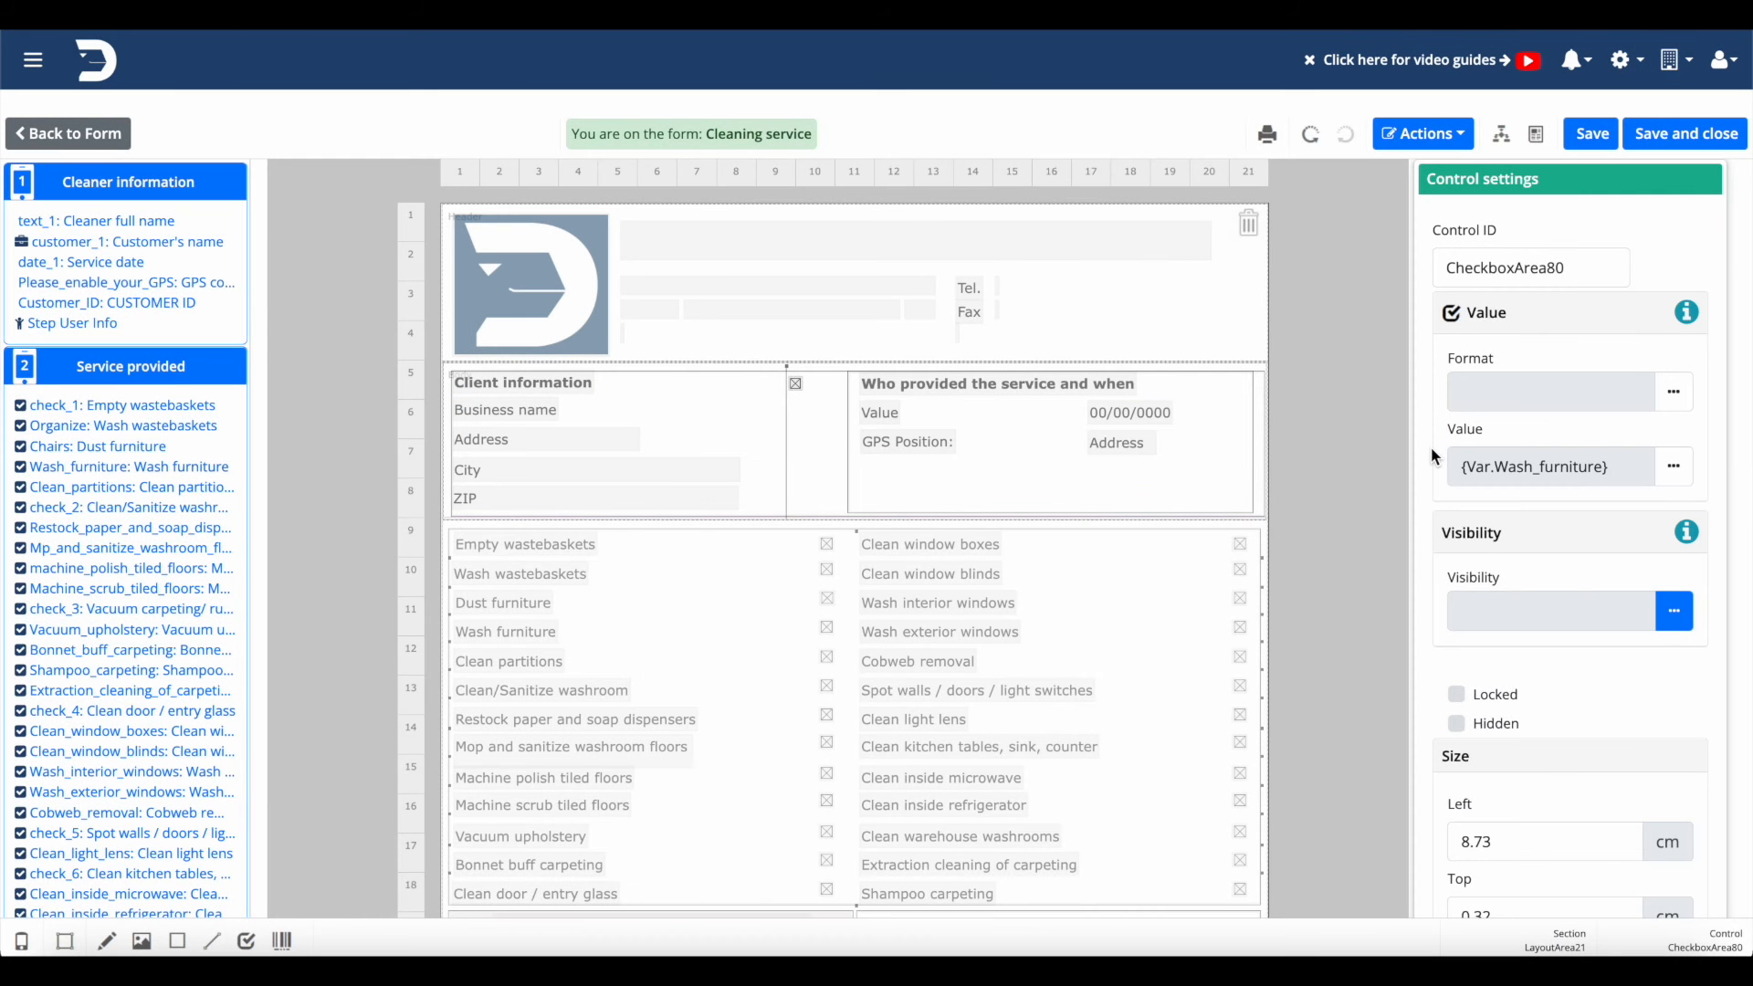
Return to the Cleaning service form editor and examine the Automatic PDF download options in the form settings.
{"action": "left_click", "coordinate": [1063, 276]}
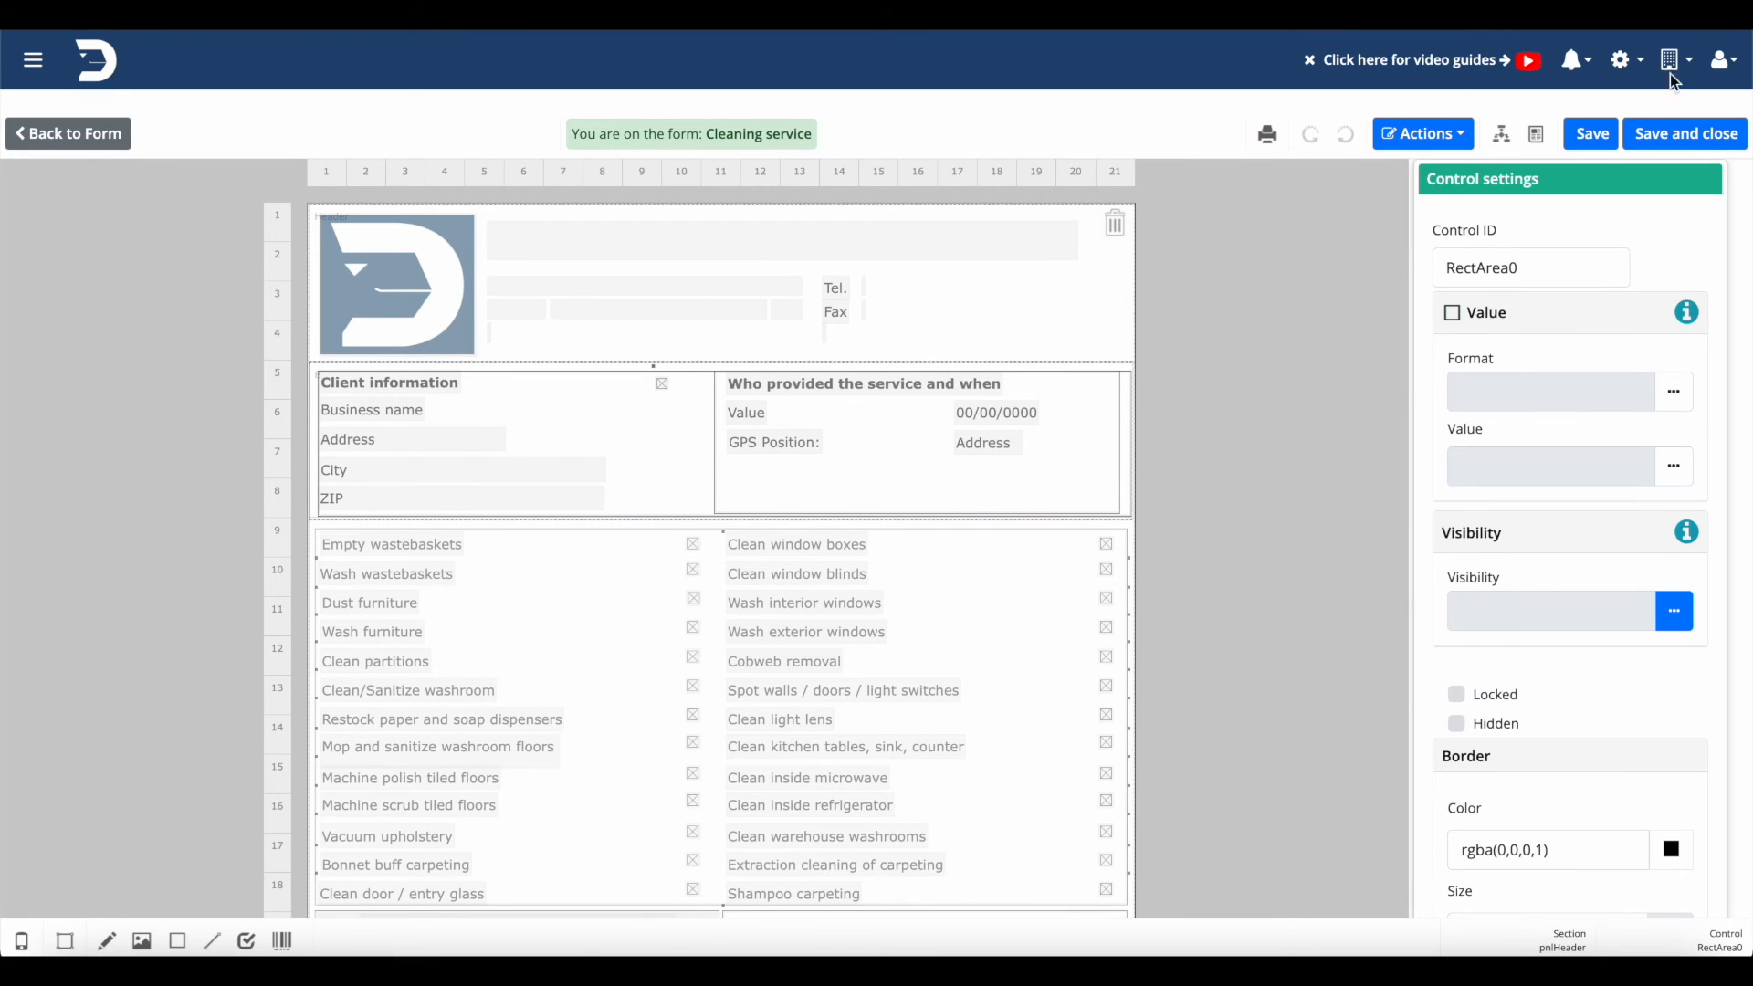
{"action": "left_click", "coordinate": [81, 146]}
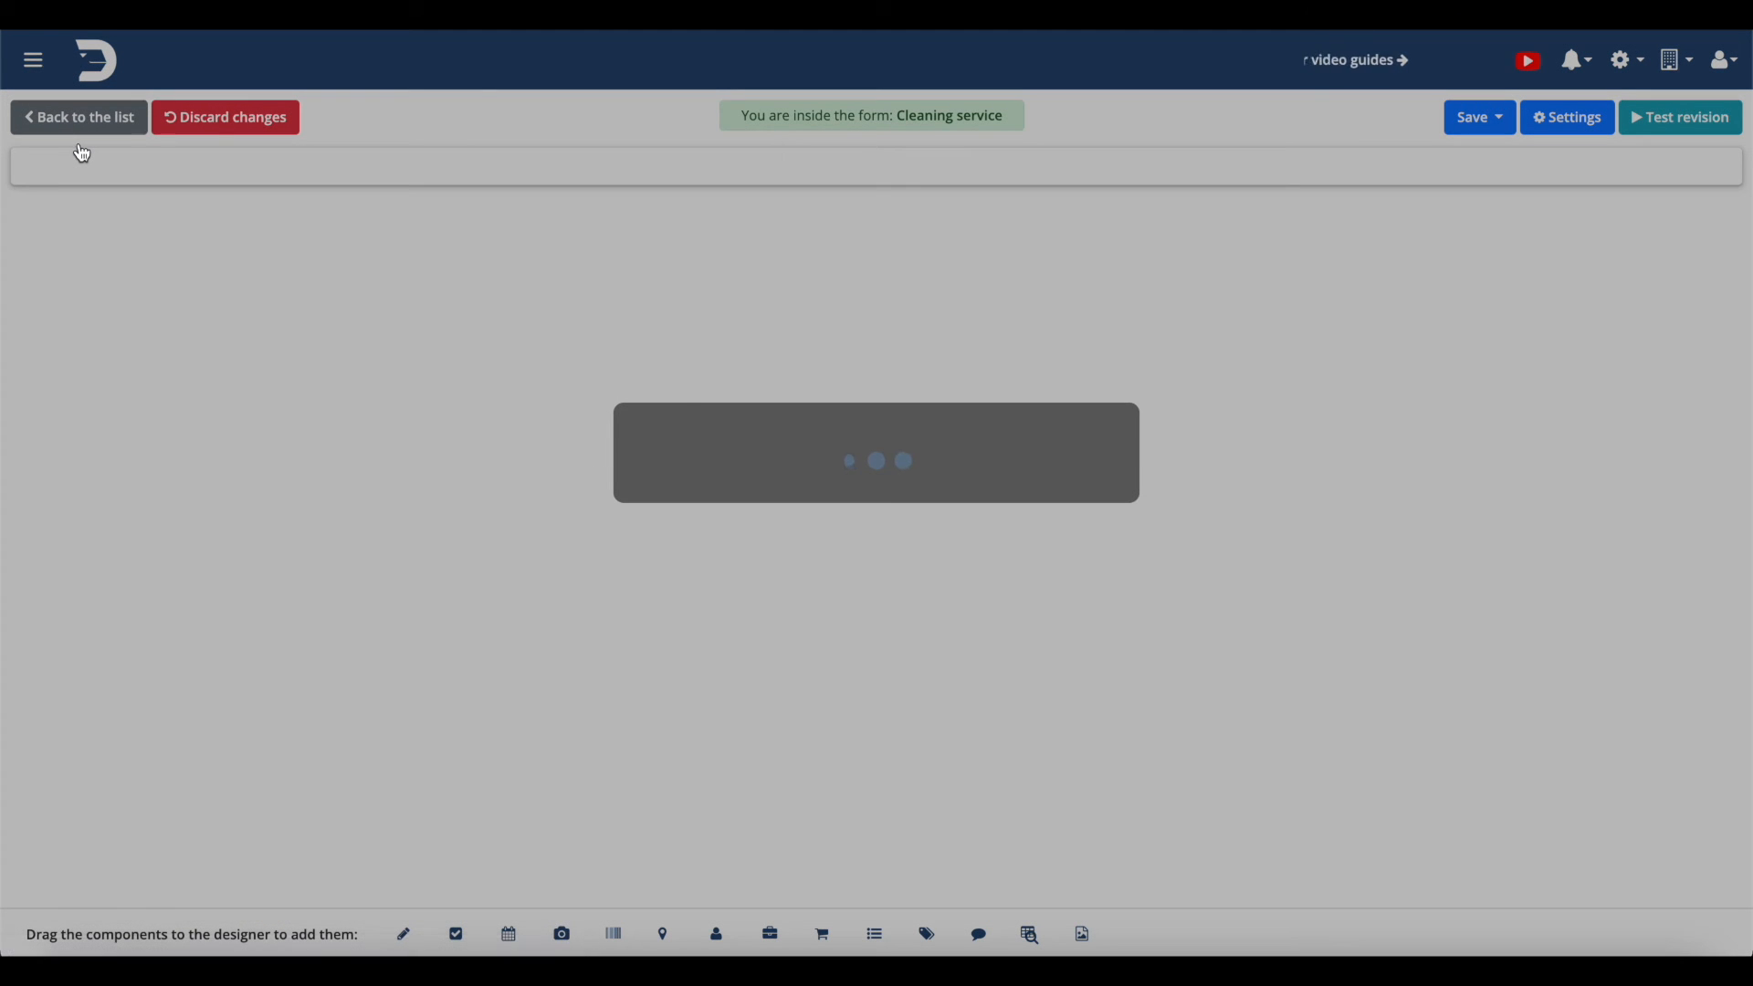
{"action": "scroll", "coordinate": [539, 574], "scroll_direction": "down", "scroll_amount": 3}
{"action": "scroll", "coordinate": [539, 574], "scroll_direction": "up", "scroll_amount": 3}
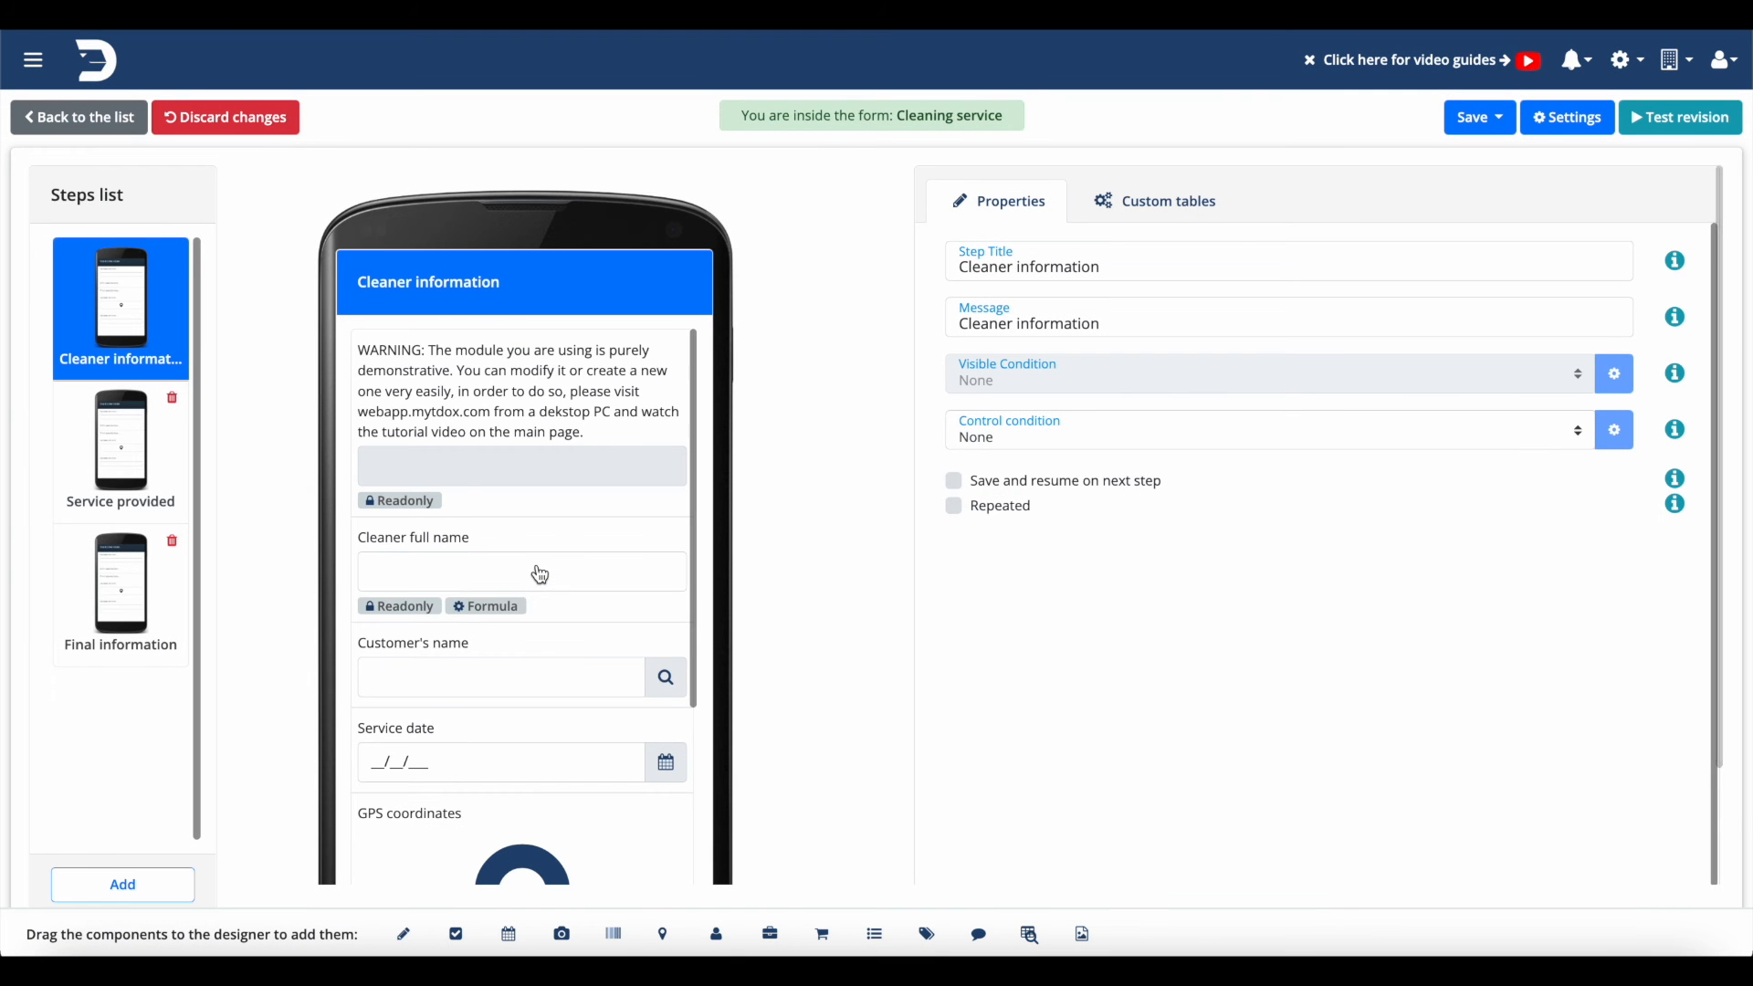
{"action": "left_click", "coordinate": [1564, 121]}
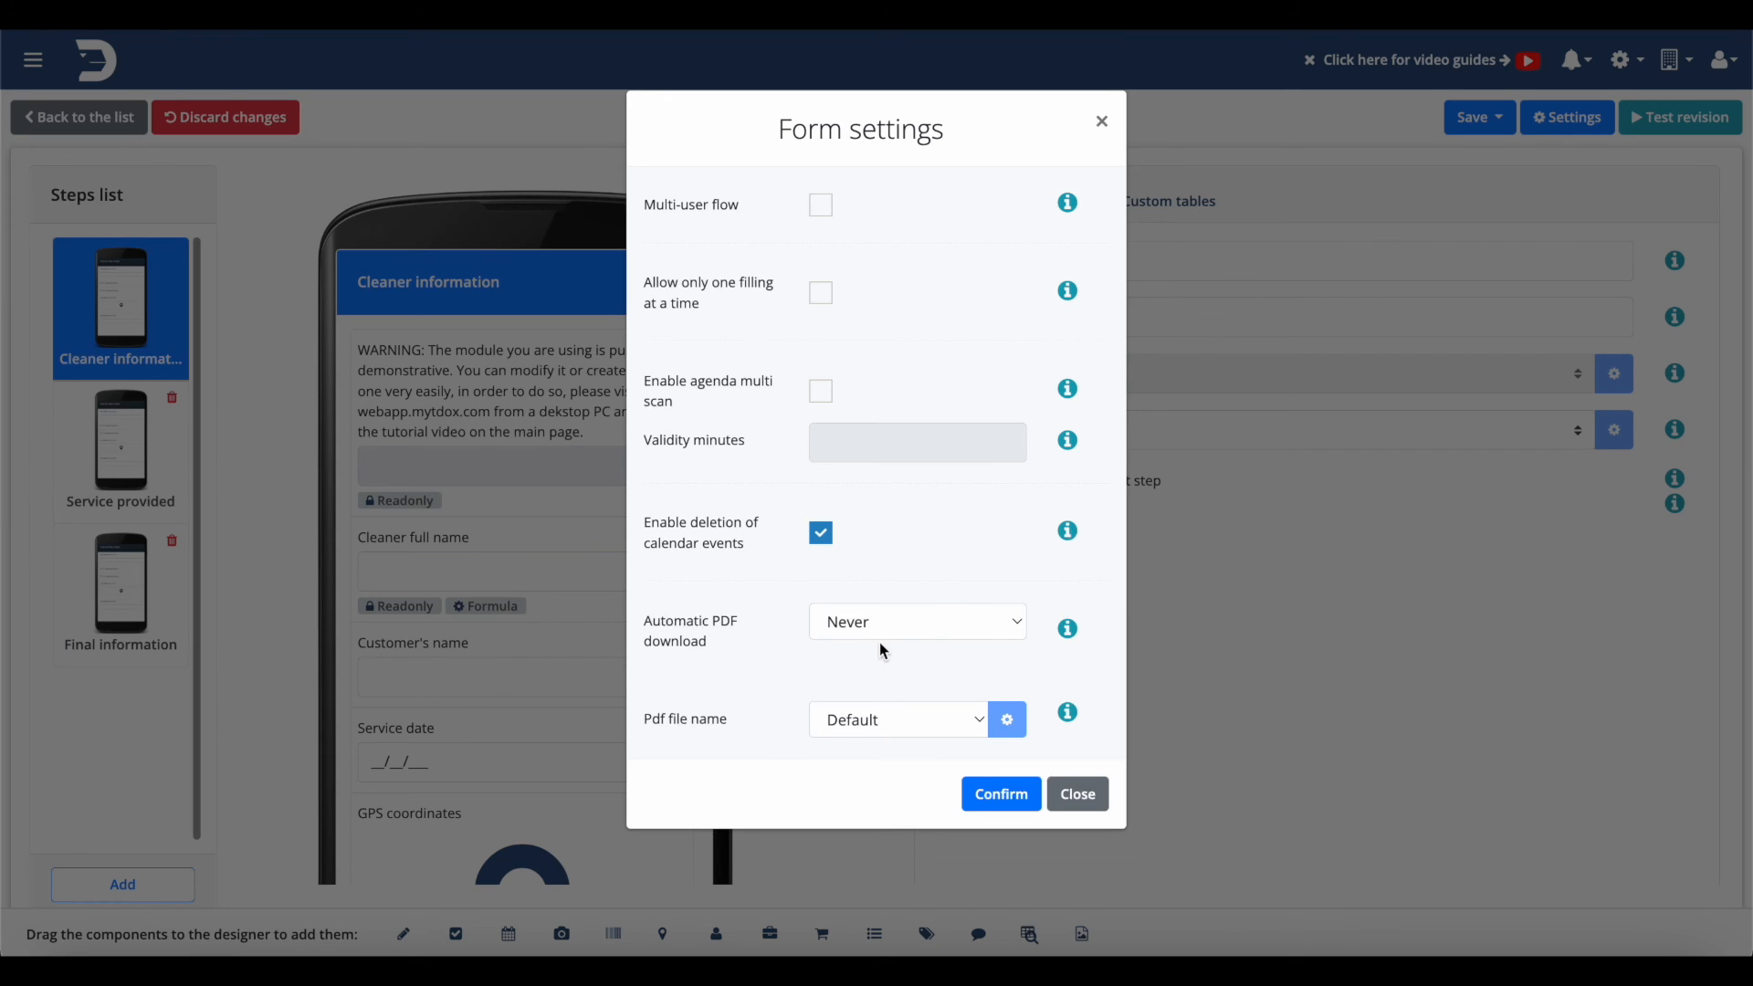
{"action": "left_click", "coordinate": [988, 632]}
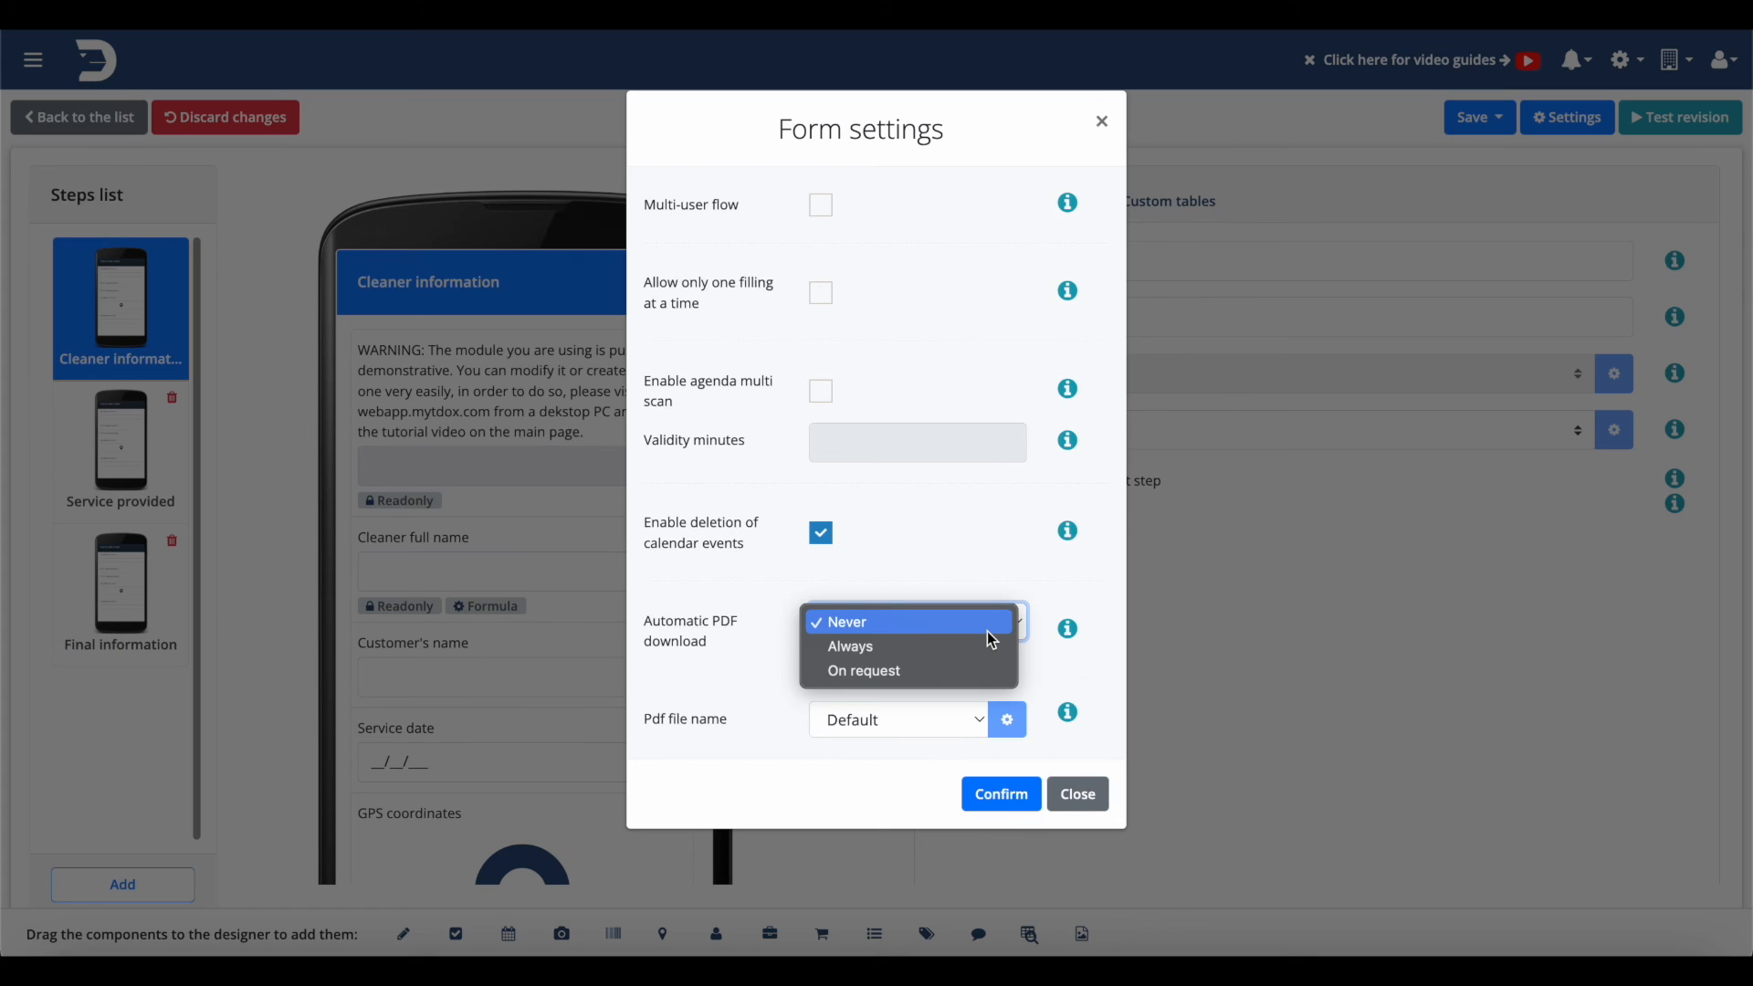
{"action": "left_click", "coordinate": [977, 286]}
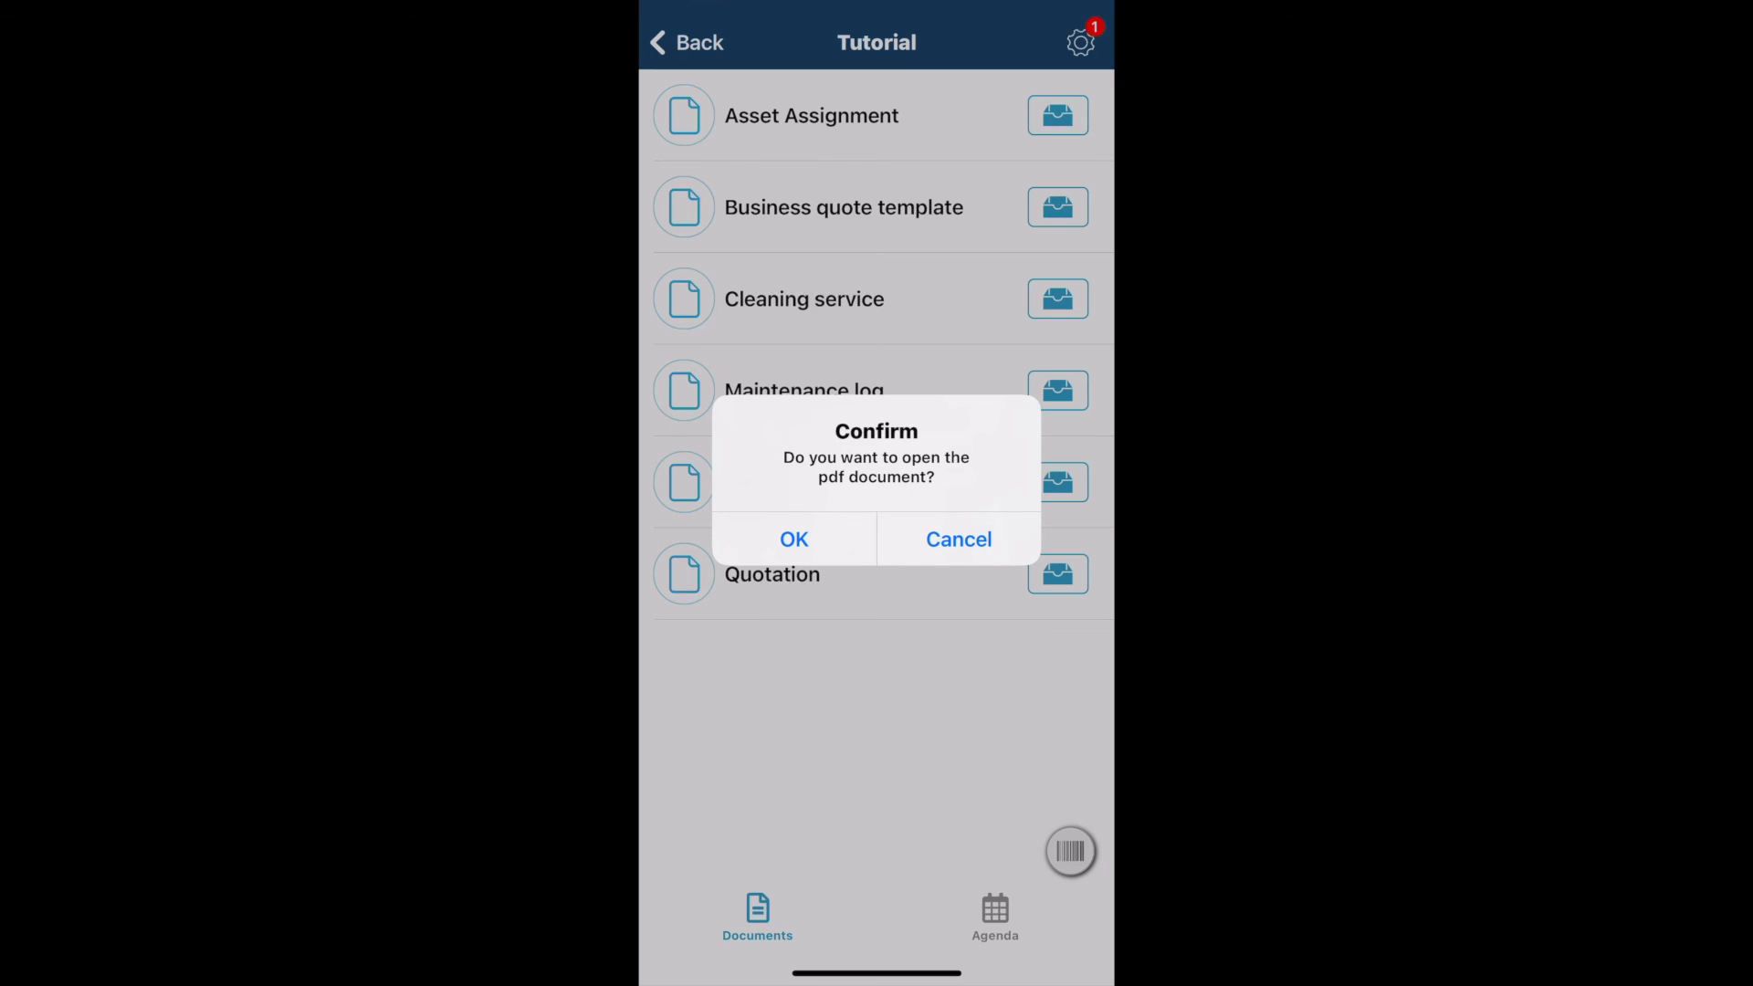
Agree to open the PDF document in the mobile app.
{"action": "left_click", "coordinate": [794, 540]}
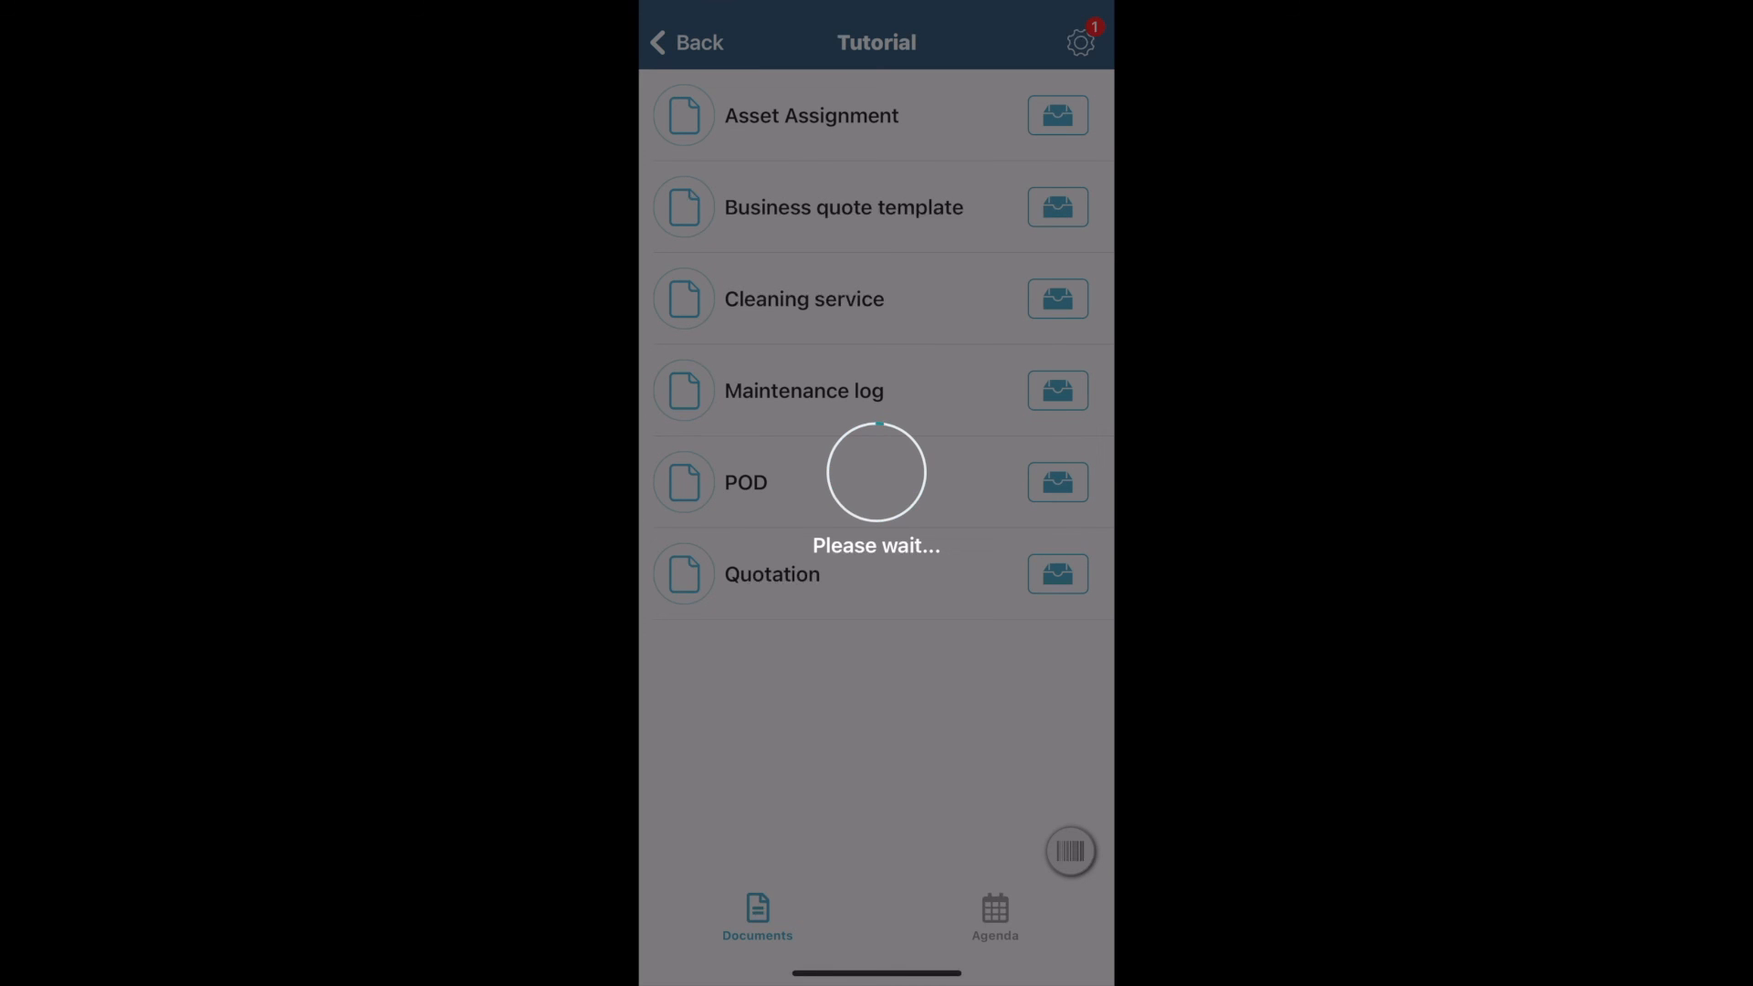